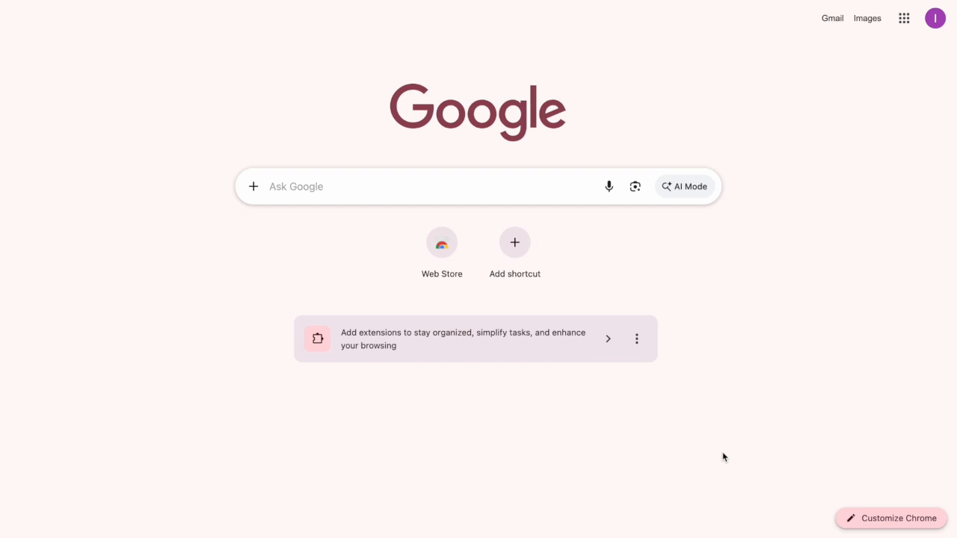
# Search Google for passport
pyautogui.click(309, 189)
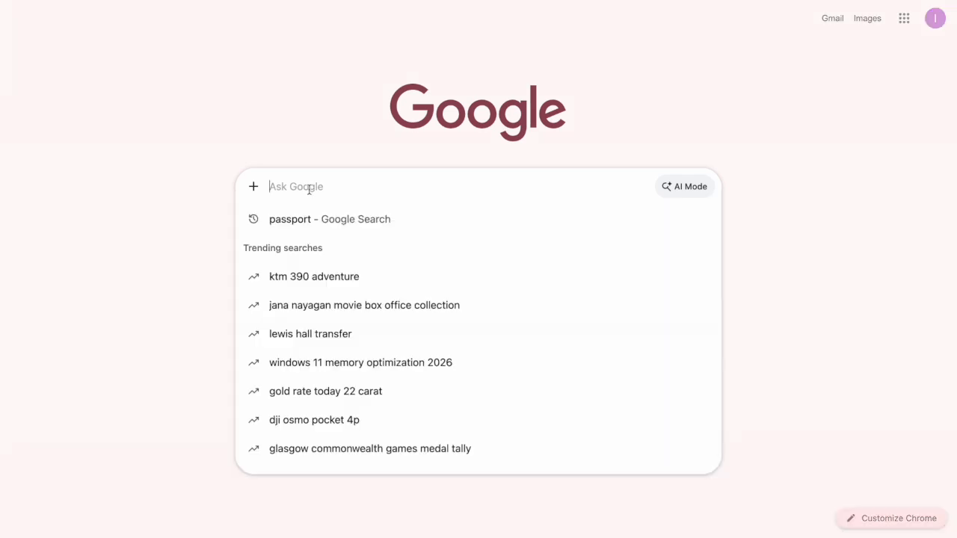
pyautogui.write('passpor')
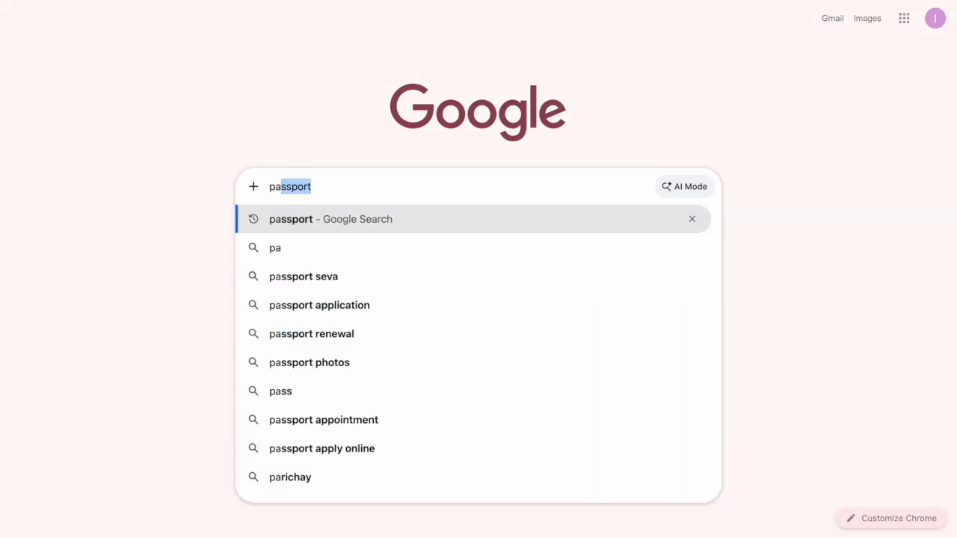
pyautogui.write('t')
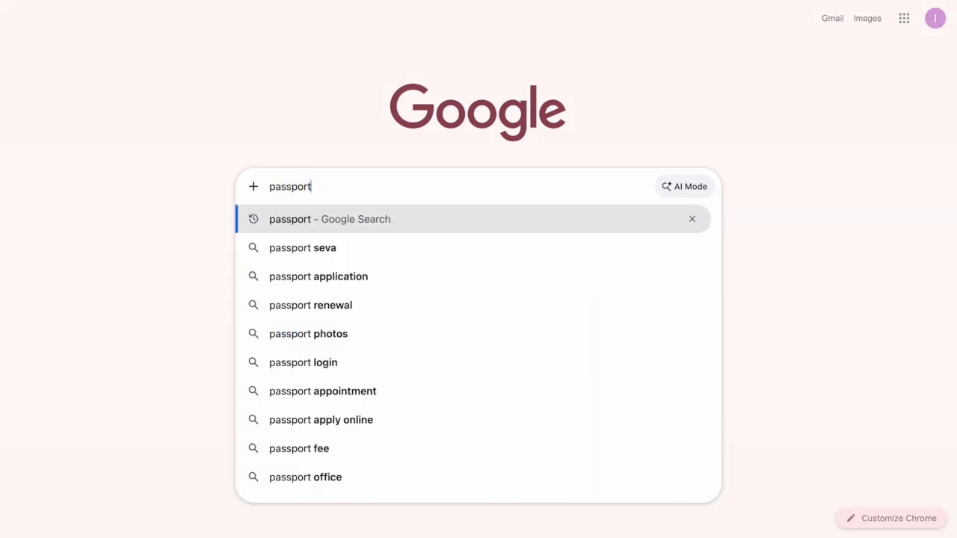
pyautogui.press('Return')
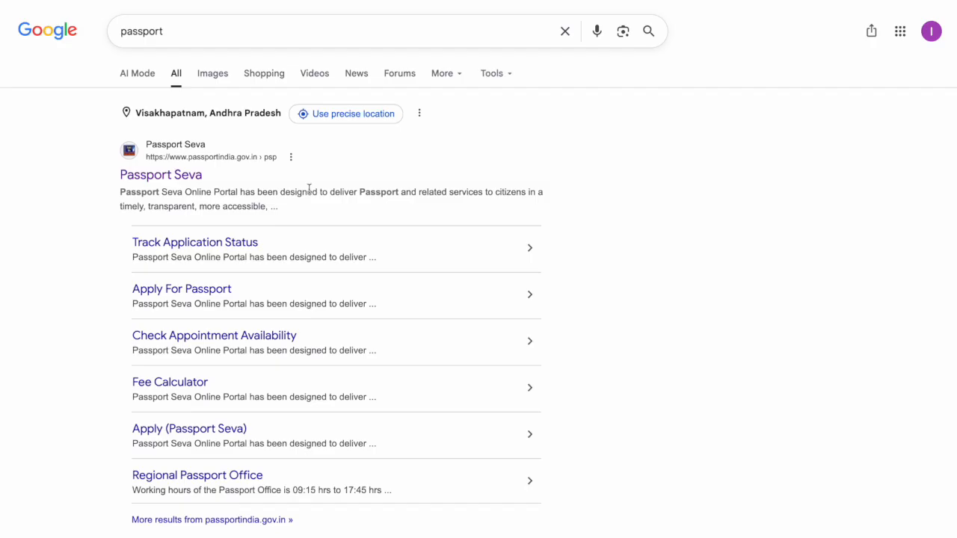
# Open the official Passport Seva site, dismiss the advisory pop-up, and open user registration
pyautogui.click(170, 183)
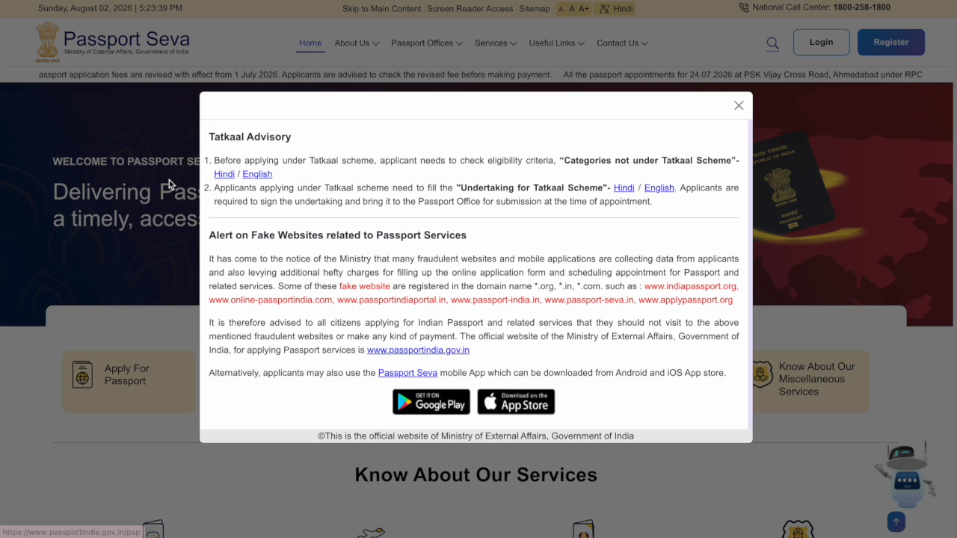
pyautogui.click(738, 106)
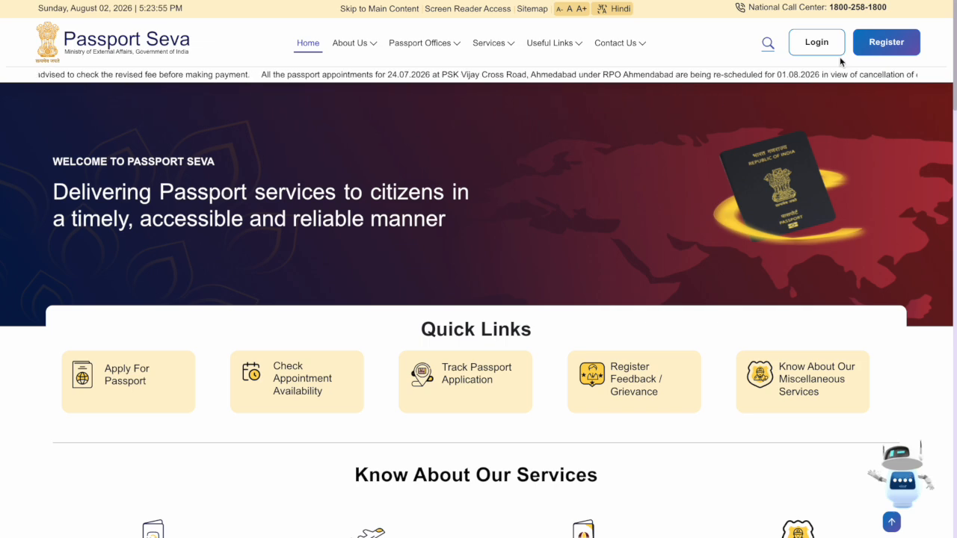
pyautogui.click(883, 44)
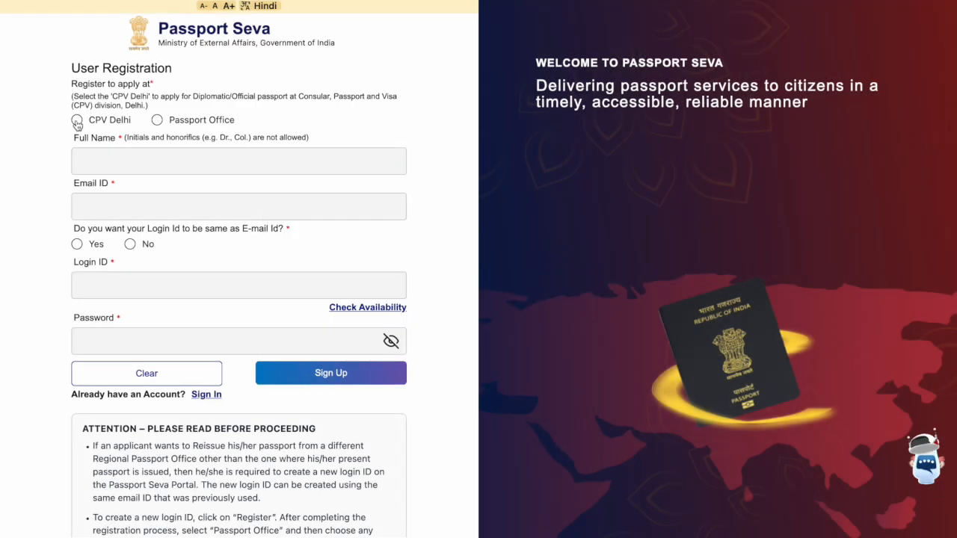
# Choose to register at a Passport Office and pick Visakhapatnam as the office
pyautogui.click(77, 121)
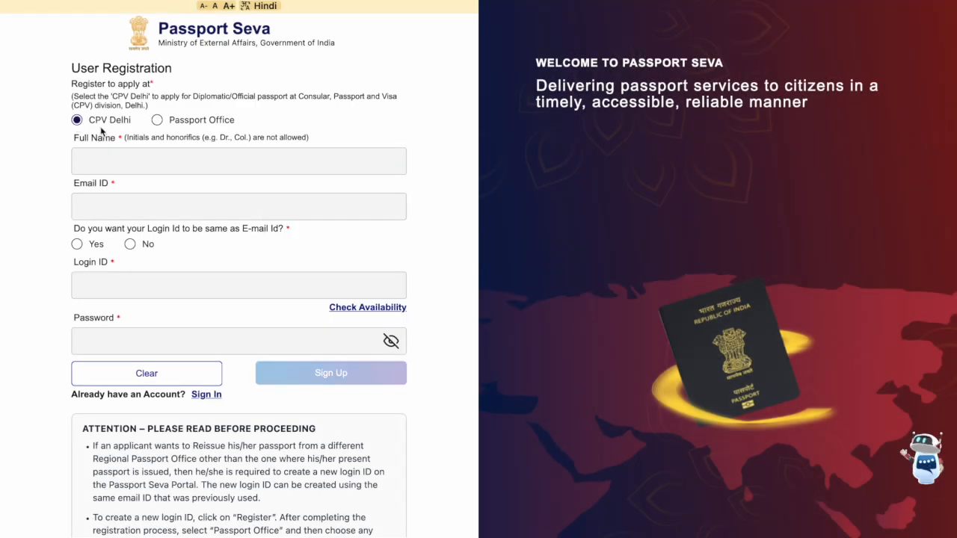
pyautogui.click(155, 123)
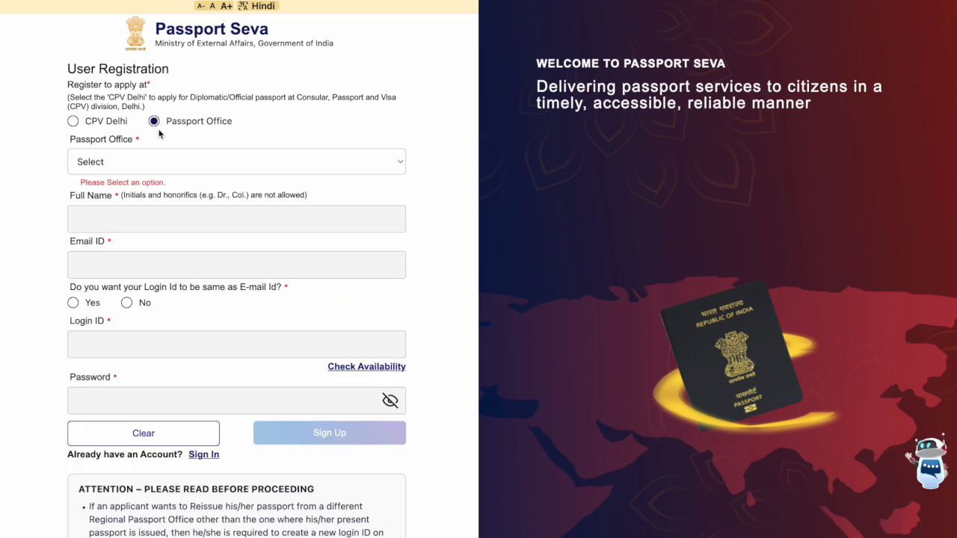
pyautogui.click(371, 163)
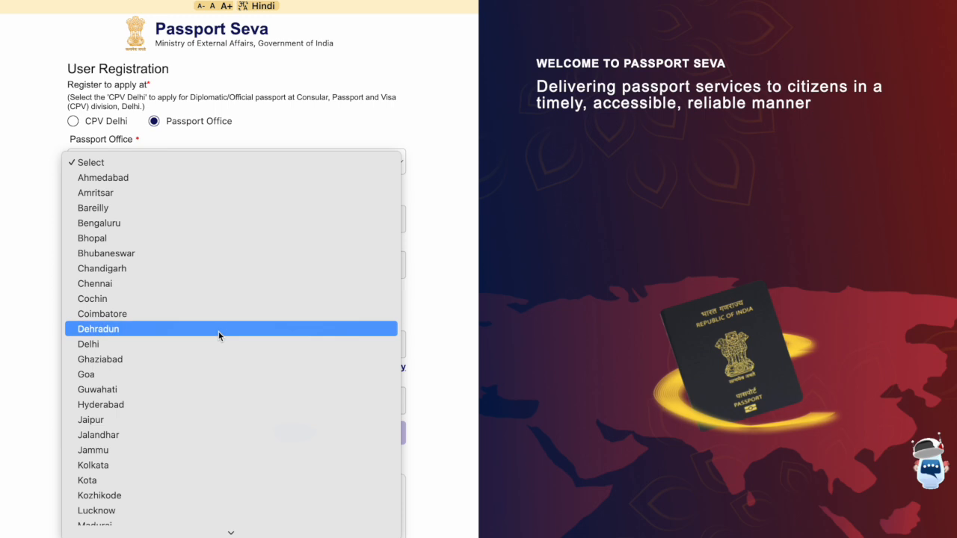
pyautogui.scroll(-5, 218, 332)
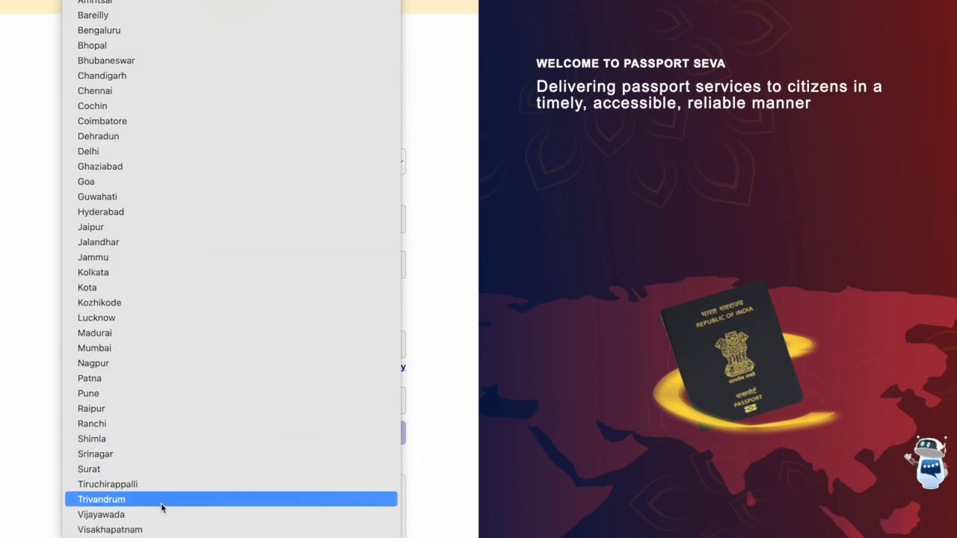
pyautogui.click(161, 530)
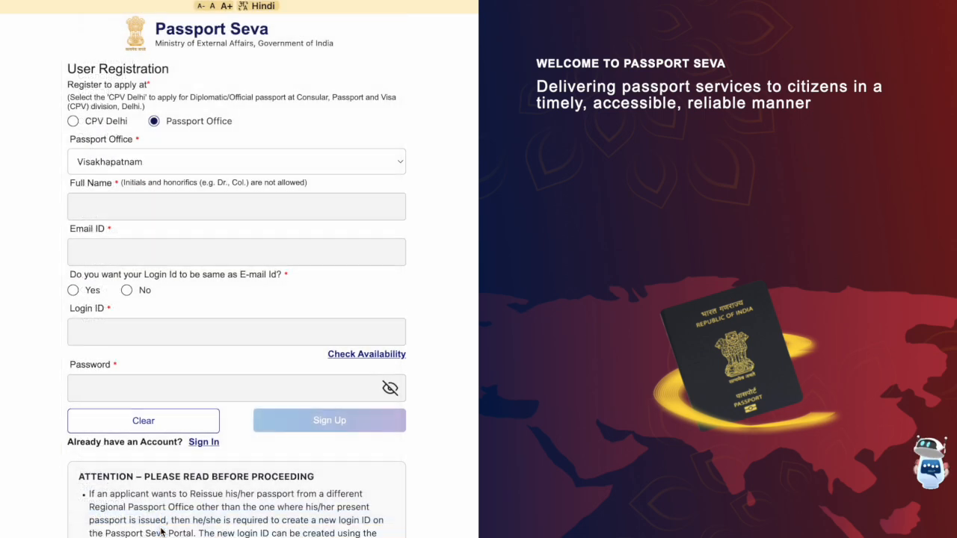
# Enter the applicant's full name in the Full Name field
pyautogui.click(129, 207)
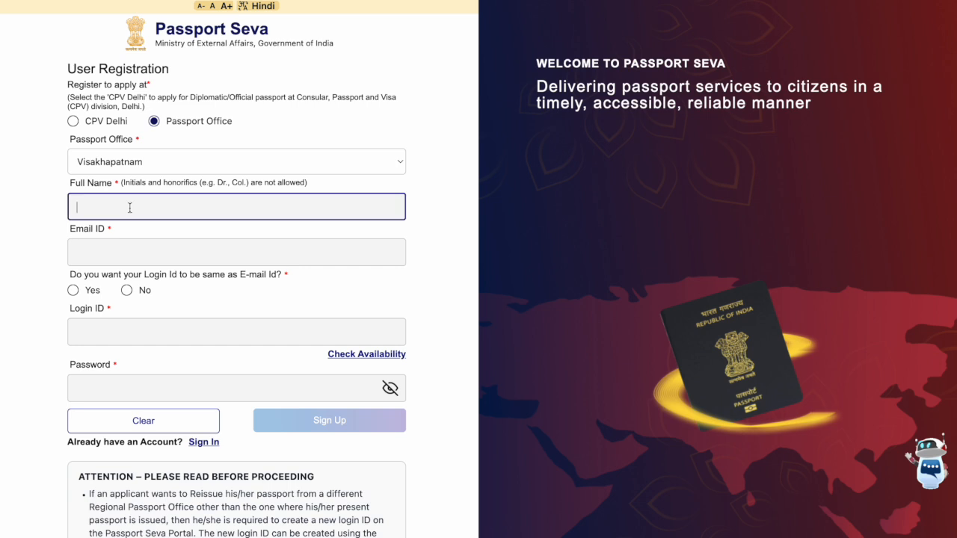
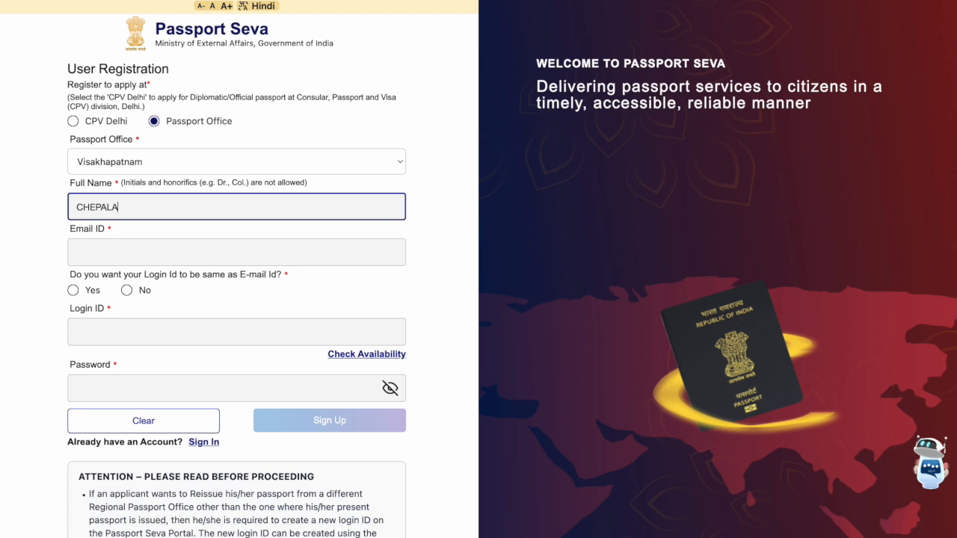
# Fill in the applicant's e-mail address in the Email ID field
pyautogui.click(114, 254)
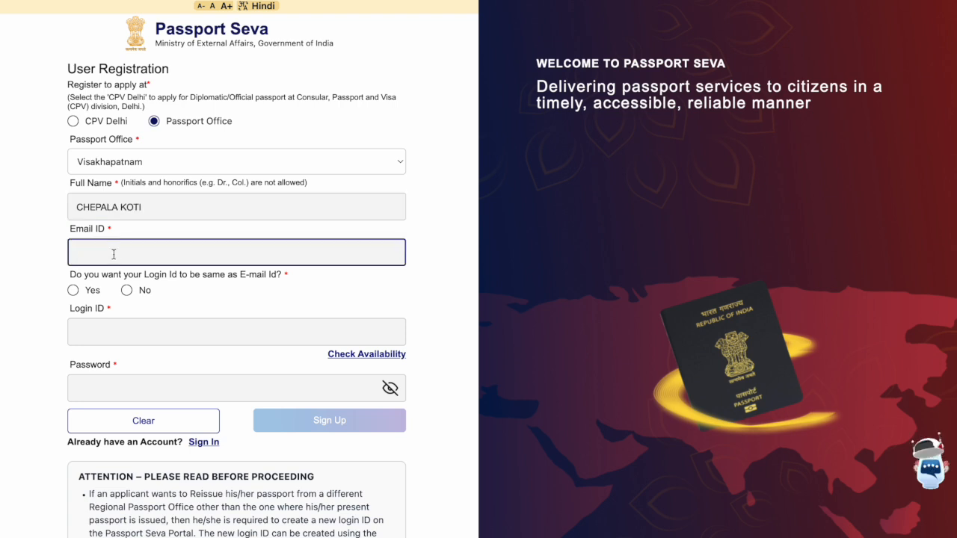
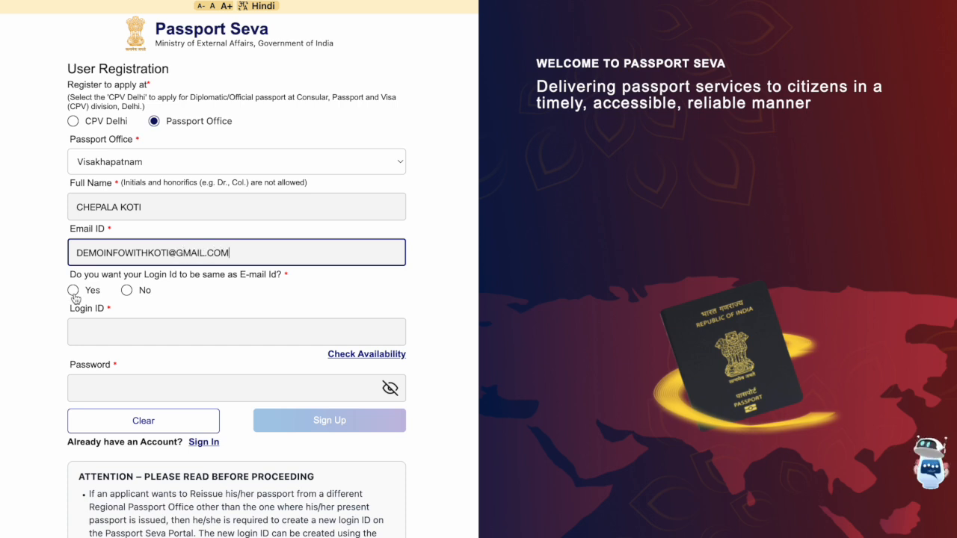
# Choose Yes so the login ID is the same as the e-mail address
pyautogui.scroll(-2, 75, 299)
pyautogui.click(73, 231)
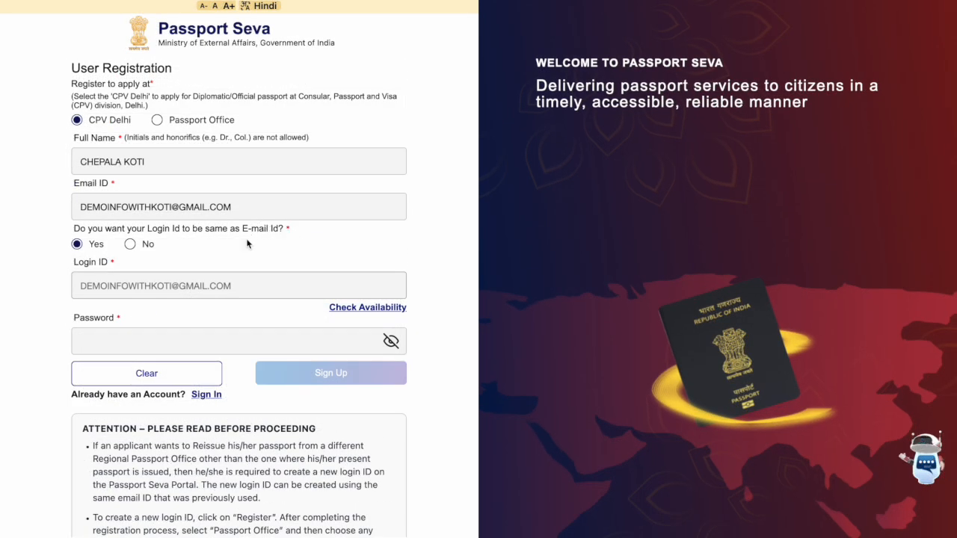
pyautogui.scroll(-2, 225, 266)
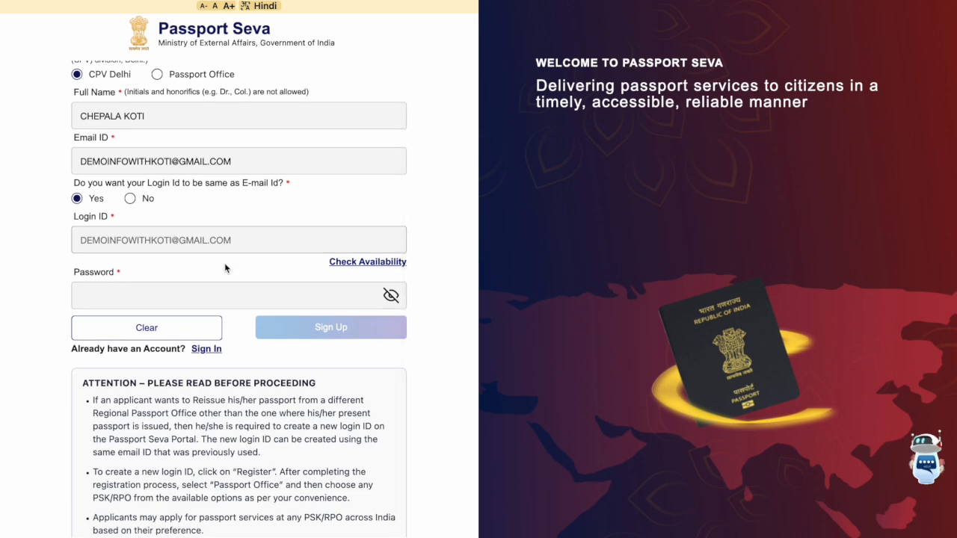
pyautogui.scroll(-1, 225, 268)
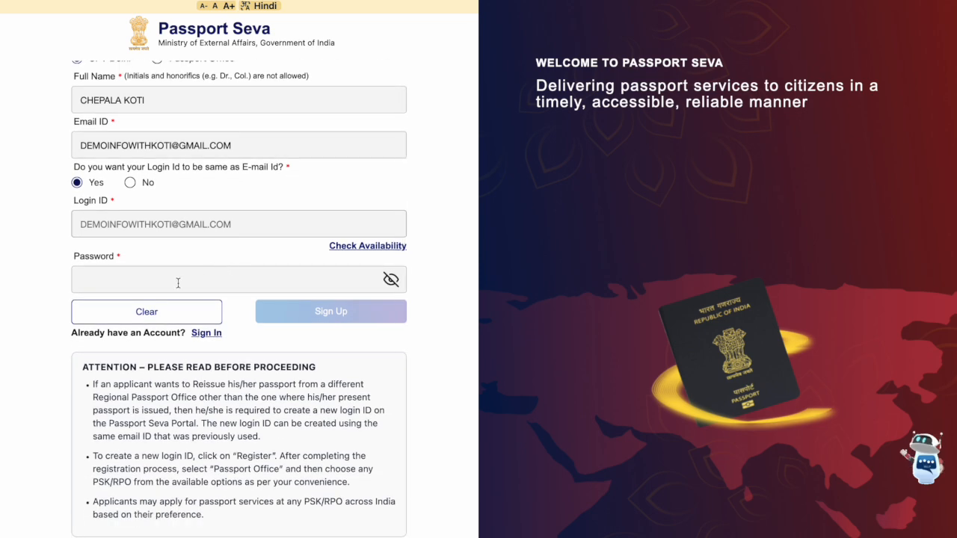
# Enter the account password with the password shown in plain text
pyautogui.click(162, 281)
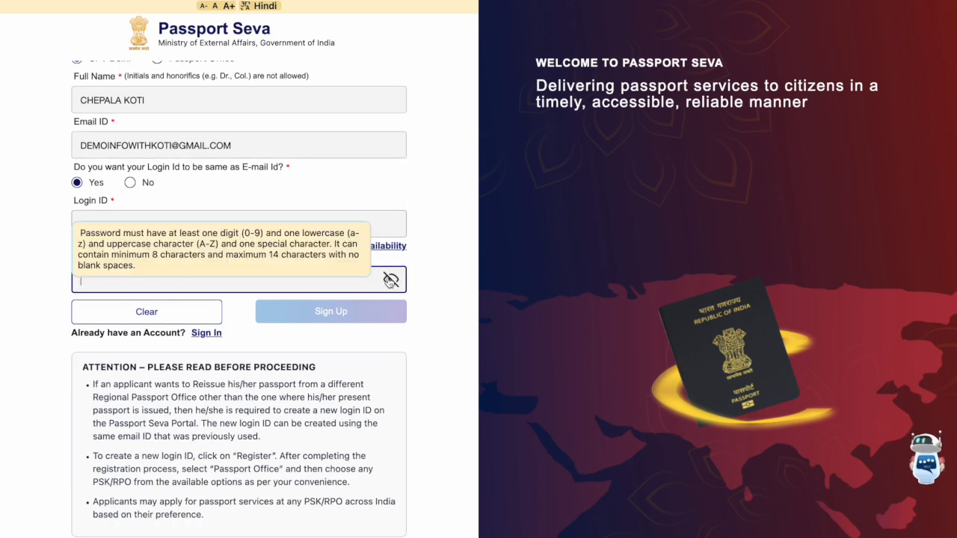
pyautogui.click(302, 209)
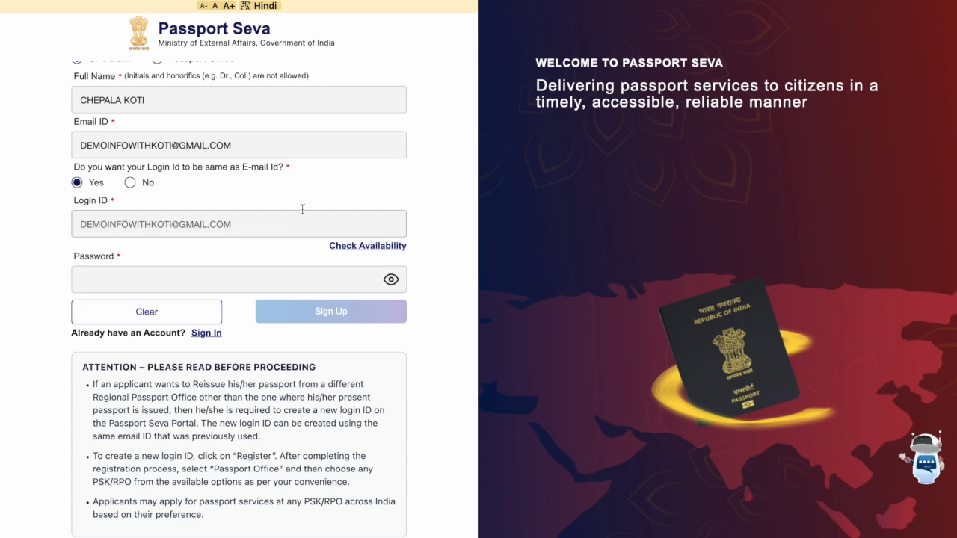
pyautogui.click(115, 281)
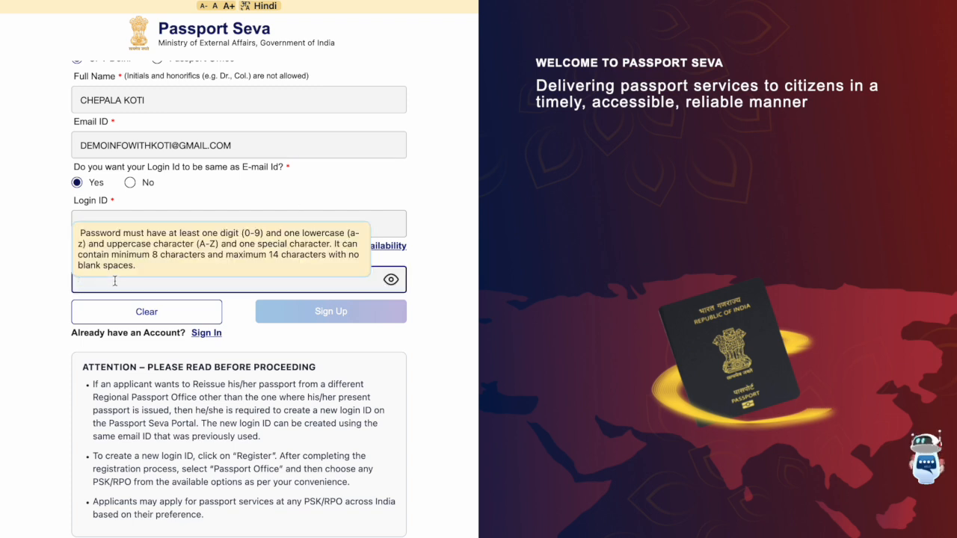
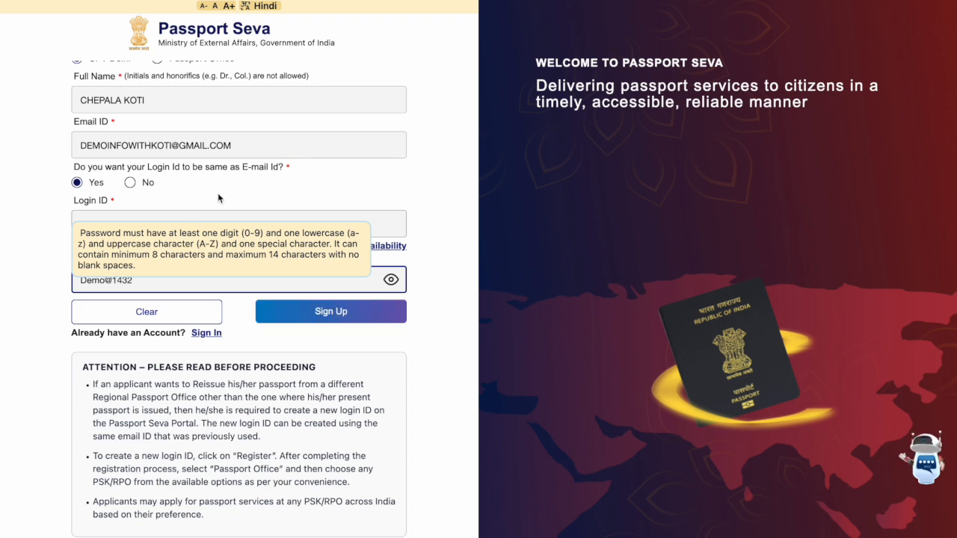
pyautogui.click(252, 187)
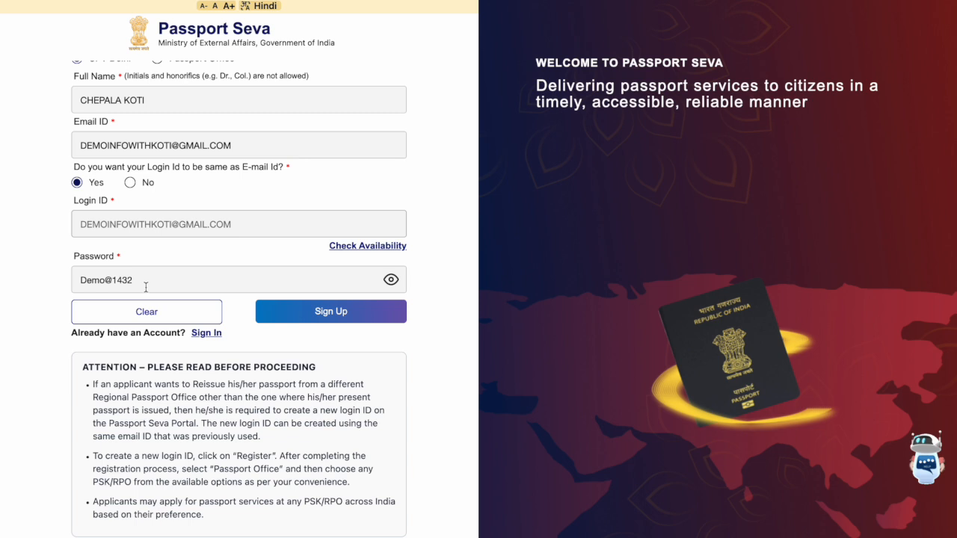
# Clear the password field, hide the characters, and re-enter the account password
pyautogui.click(173, 280)
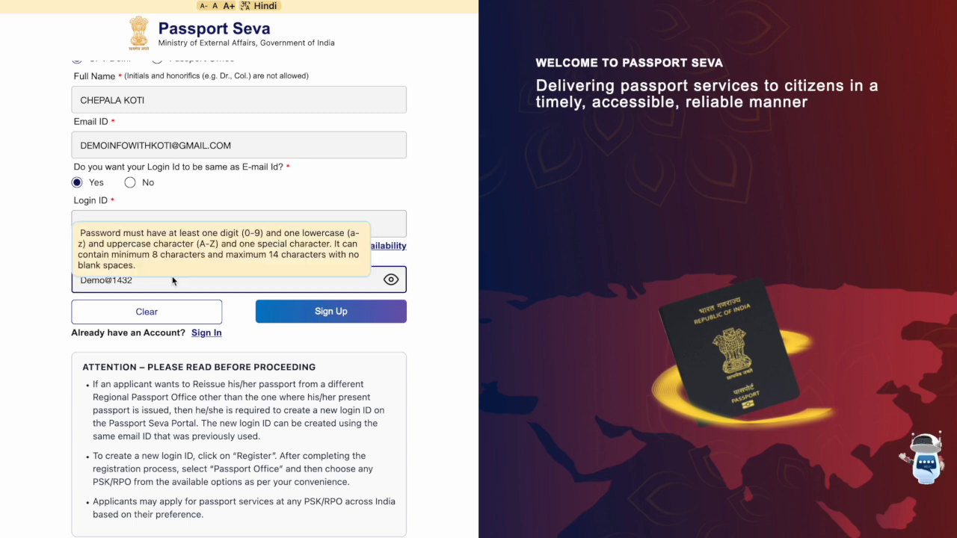
pyautogui.press('BackSpace')
pyautogui.press('BackSpace')
pyautogui.press('BackSpace')
pyautogui.press('BackSpace')
pyautogui.press('BackSpace')
pyautogui.press('BackSpace')
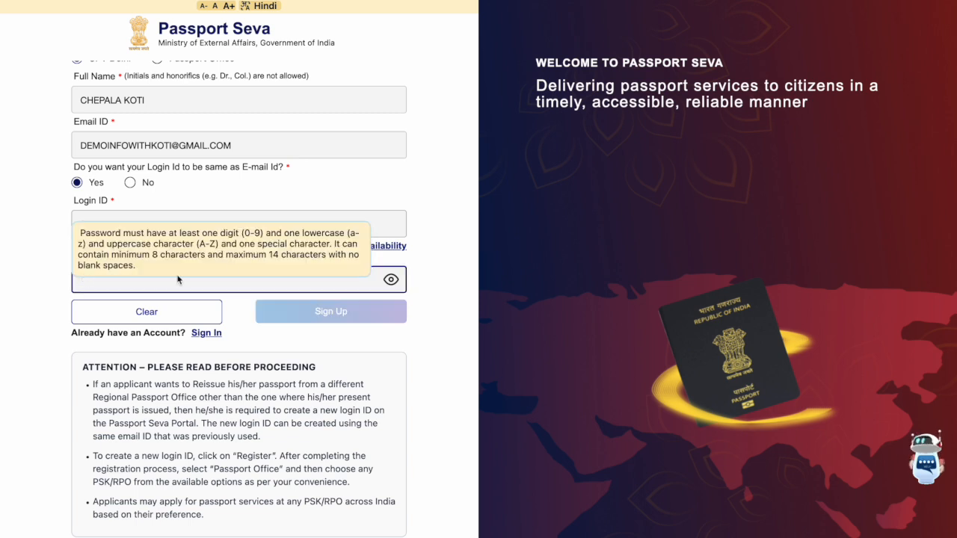
pyautogui.click(390, 279)
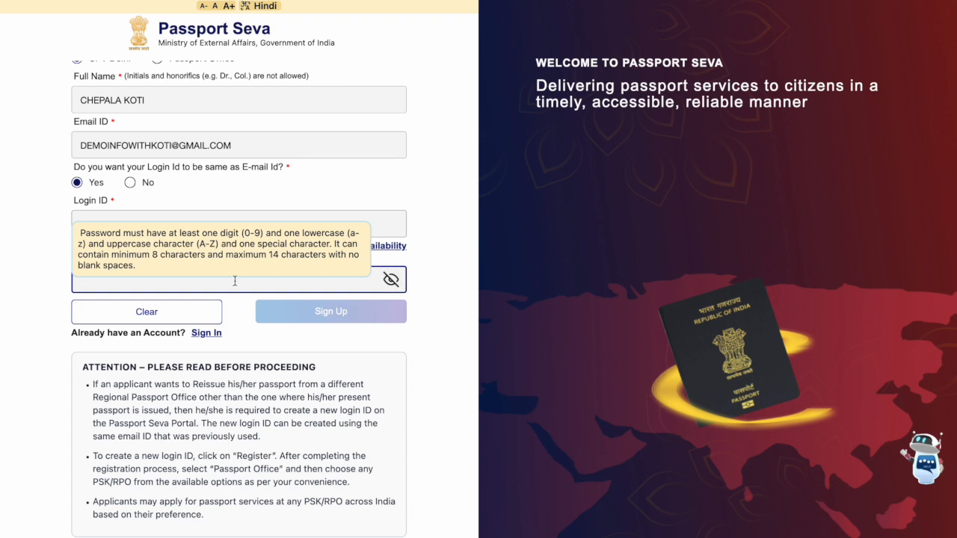
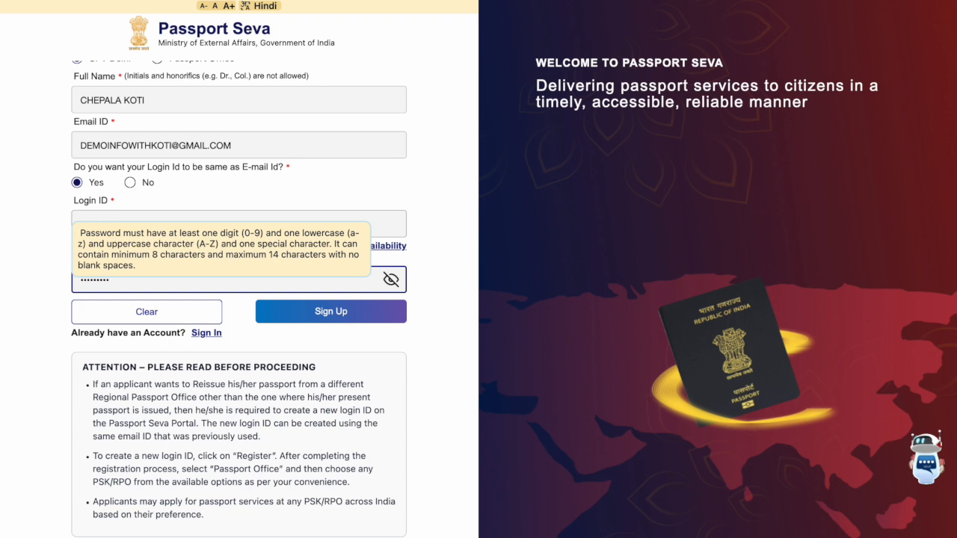
pyautogui.click(431, 264)
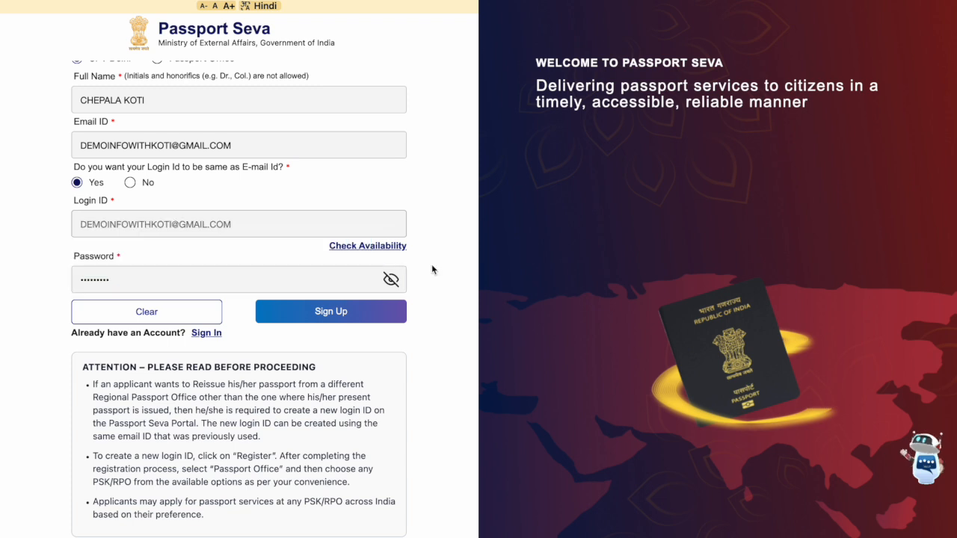
# Submit the registration with Sign Up and decline saving the password in the browser
pyautogui.click(357, 316)
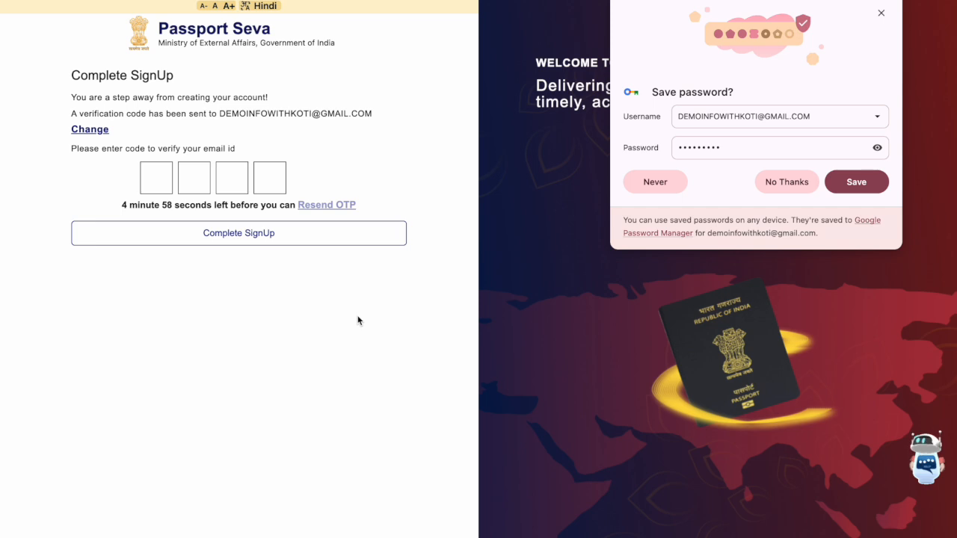
pyautogui.click(791, 187)
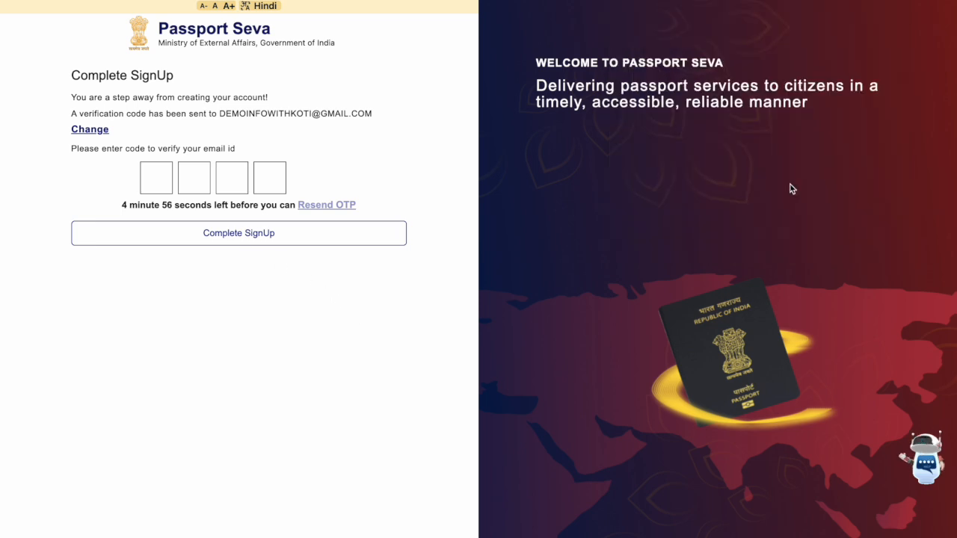
# Enter the four-digit e-mail verification code and complete the sign-up
pyautogui.click(159, 171)
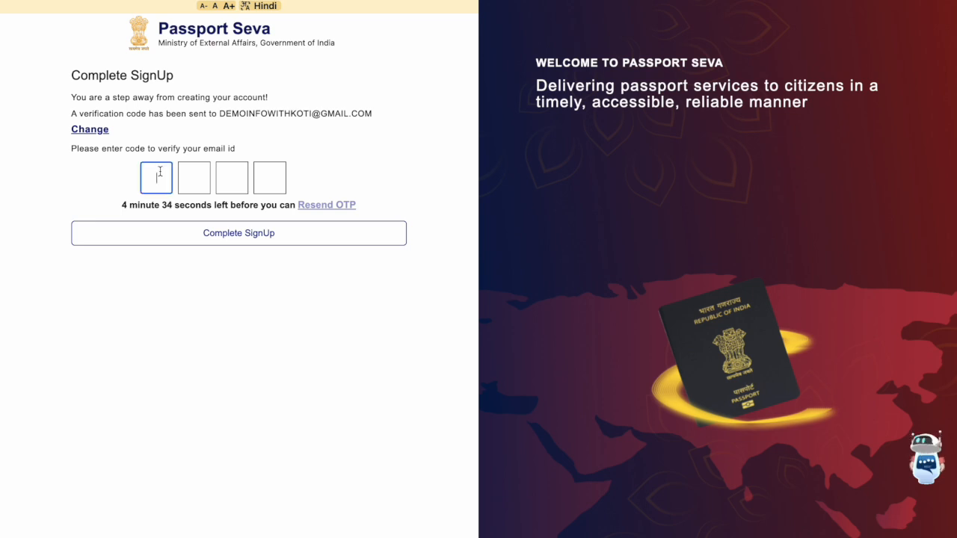
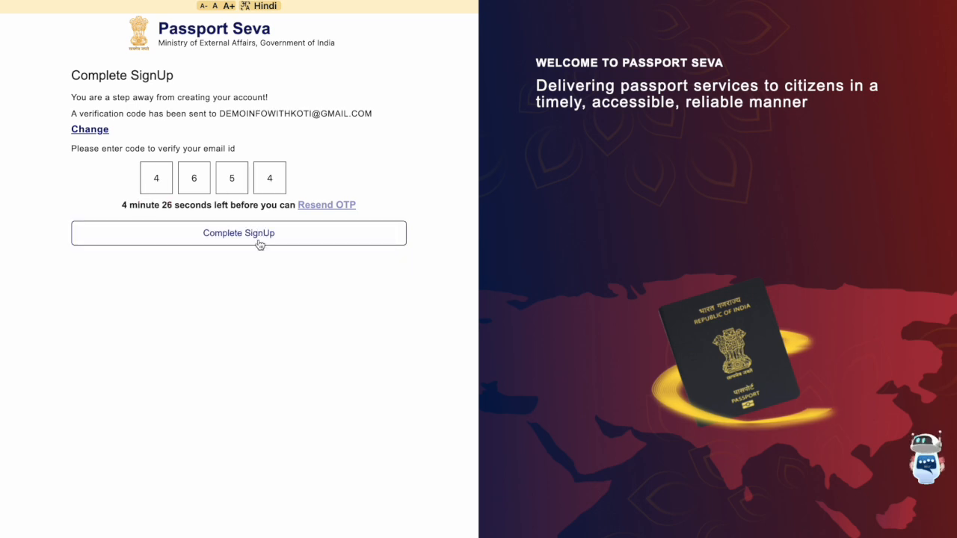
pyautogui.click(259, 233)
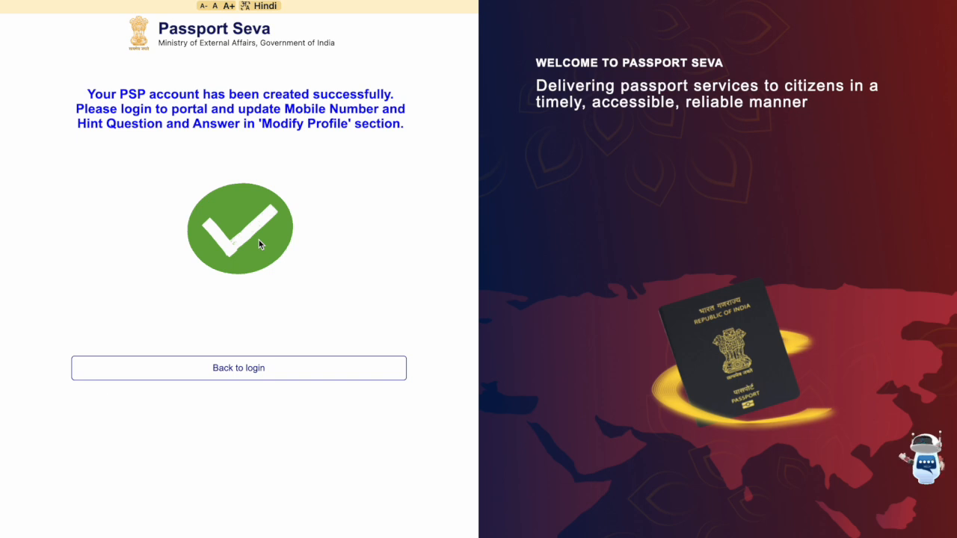
# Return to the login page, enter the registered e-mail address as the login ID, and continue
pyautogui.click(268, 373)
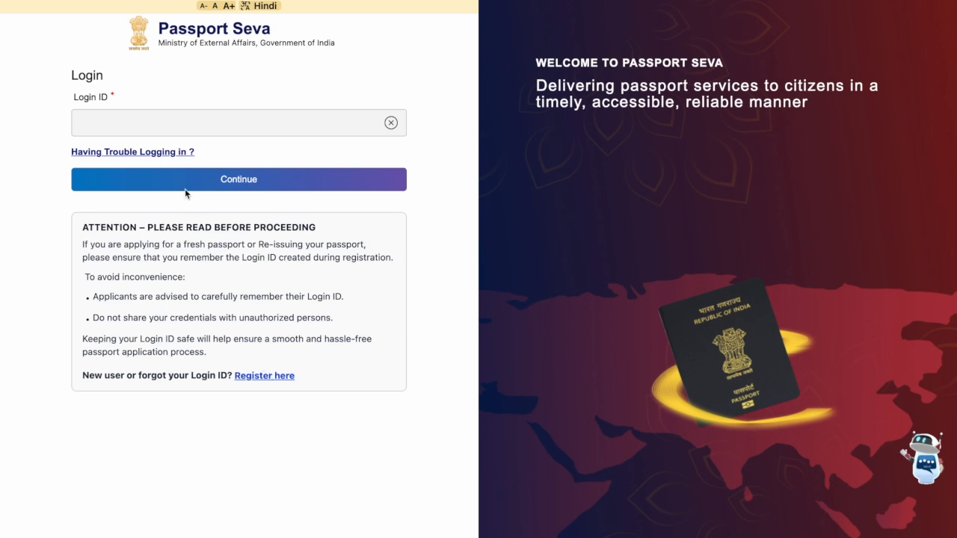
pyautogui.click(165, 123)
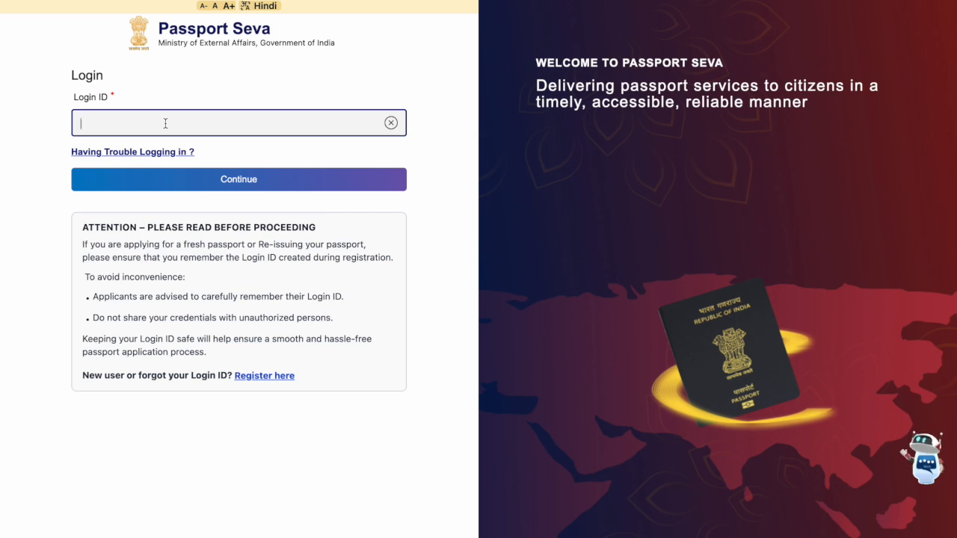
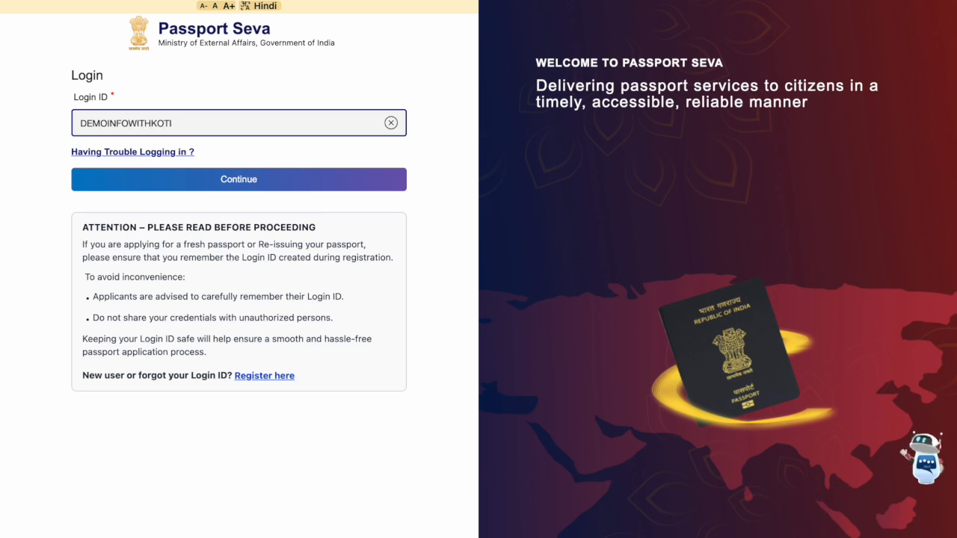
pyautogui.click(217, 182)
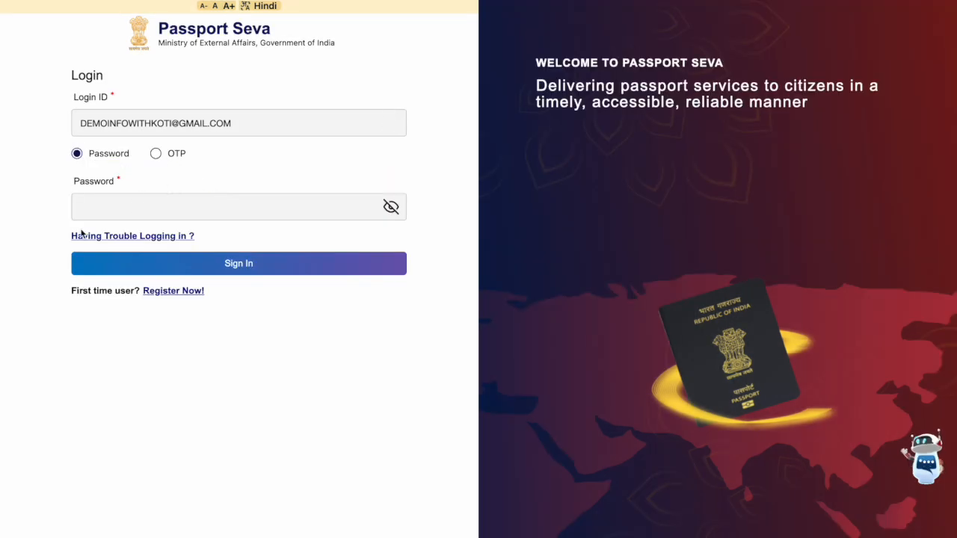
# Keep password as the login method, after briefly choosing OTP, and enter the account password to sign in
pyautogui.click(154, 156)
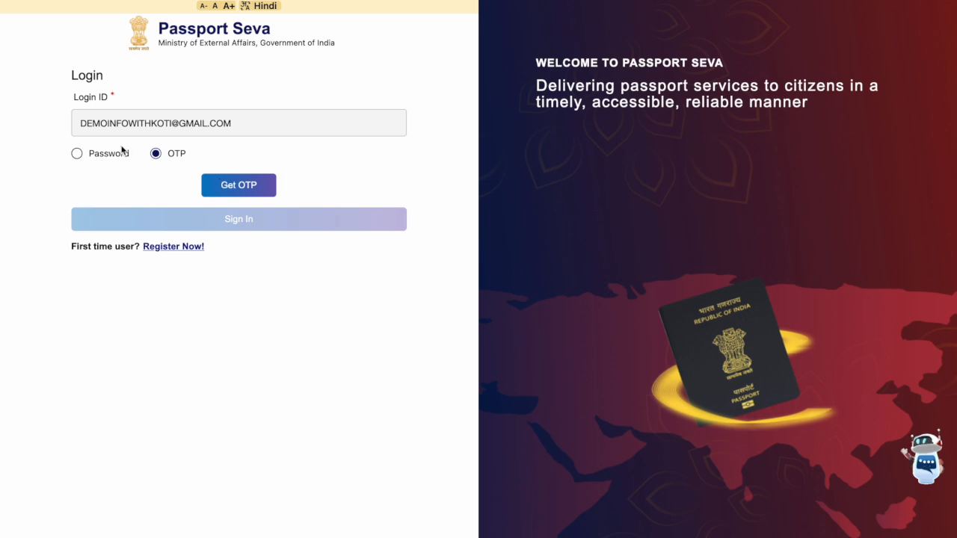
pyautogui.click(76, 153)
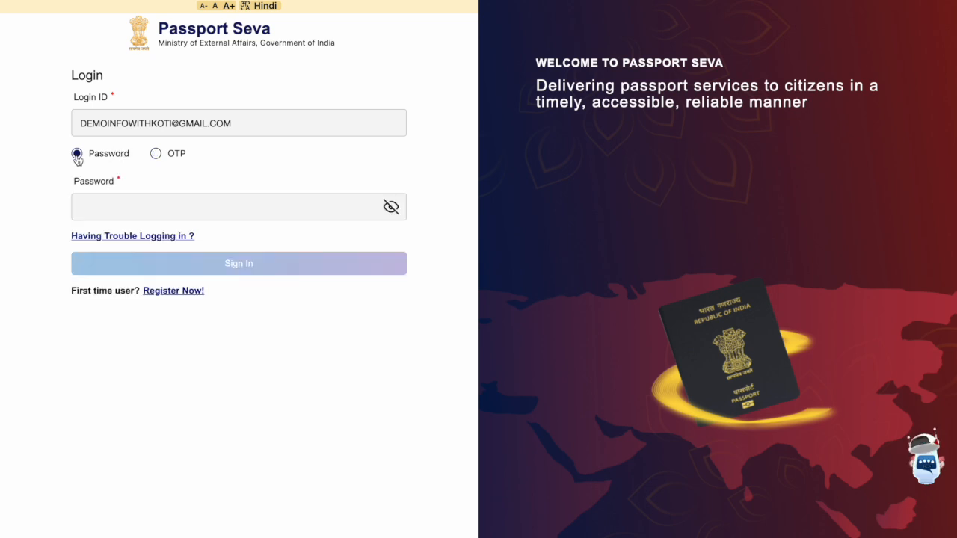
pyautogui.click(160, 214)
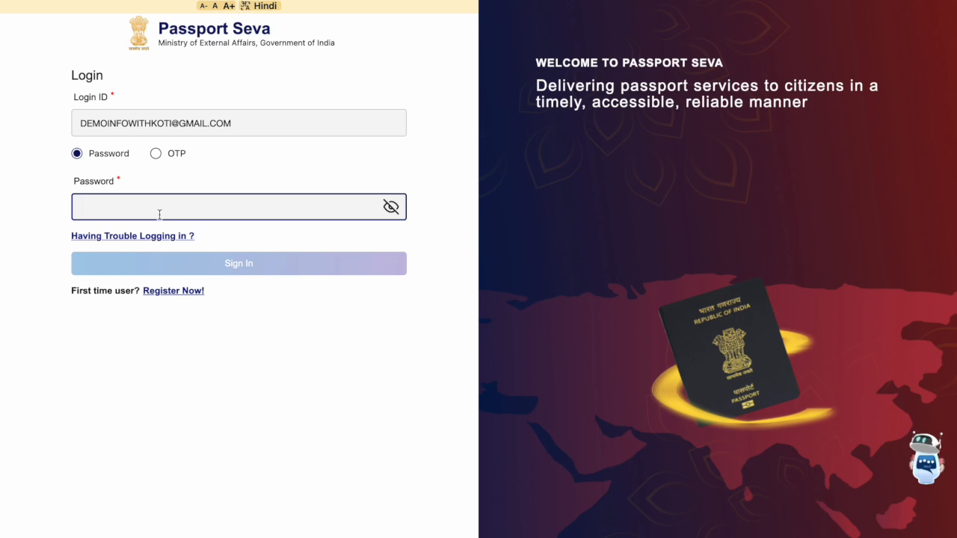
pyautogui.write('•••••••')
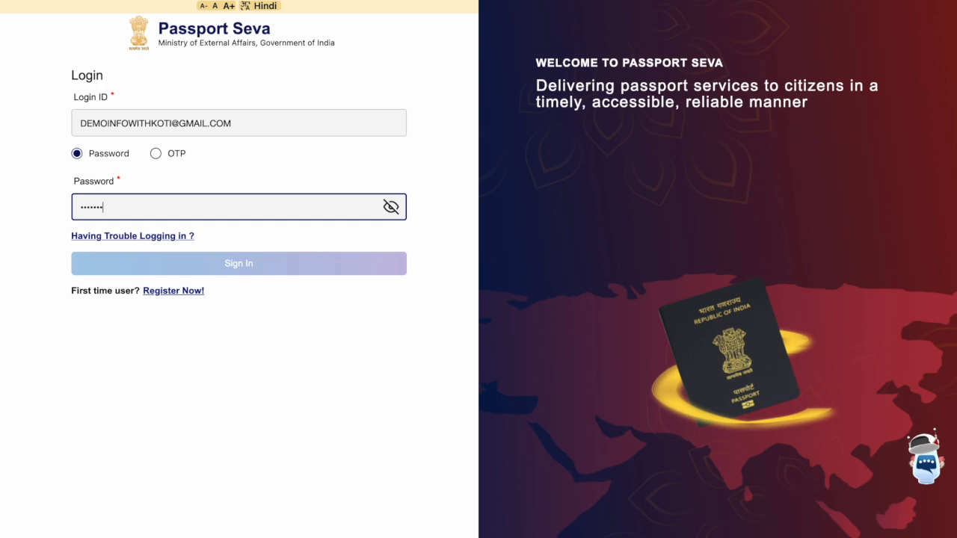
pyautogui.write('•')
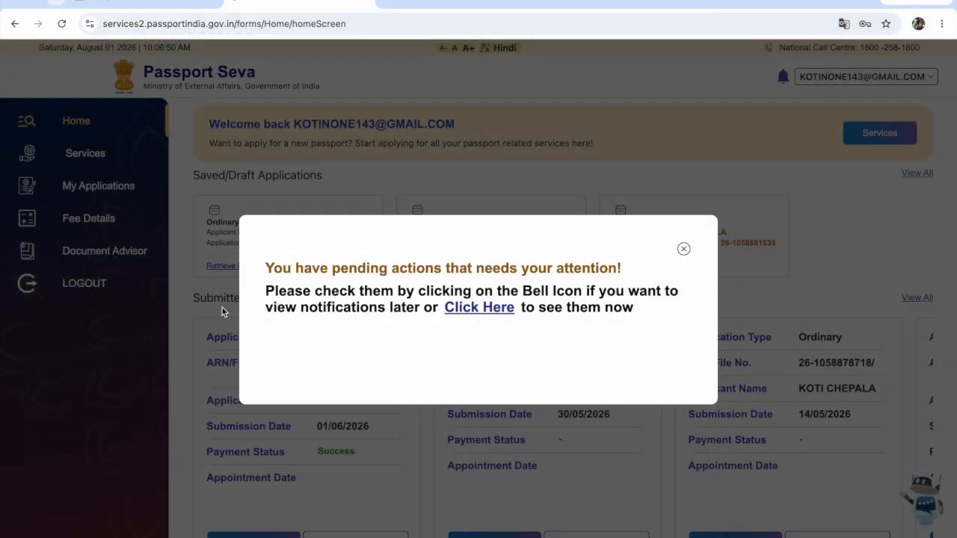
# Dismiss the pending-actions notice, open the fee calculator, and choose Passport, Fresh Passport, and 18 Years And Above
pyautogui.click(683, 249)
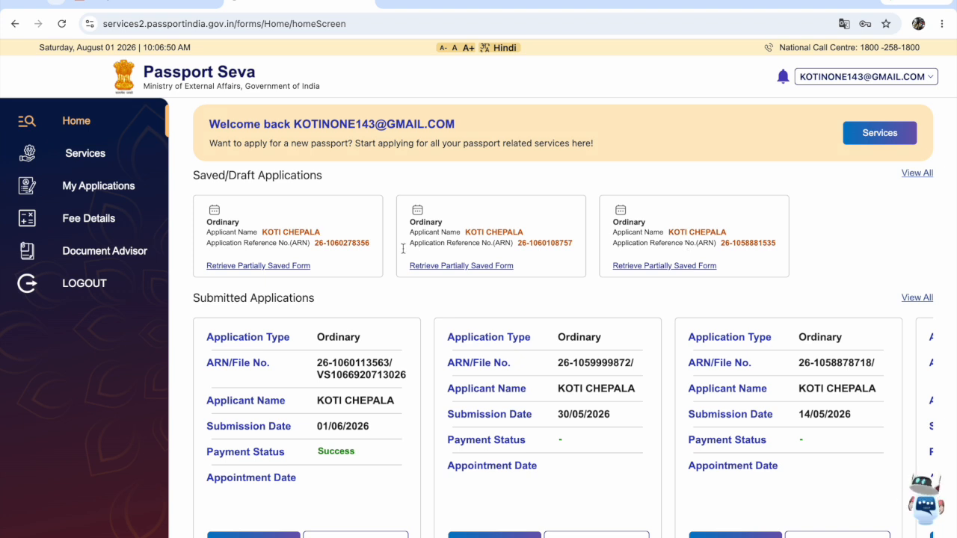
pyautogui.click(83, 224)
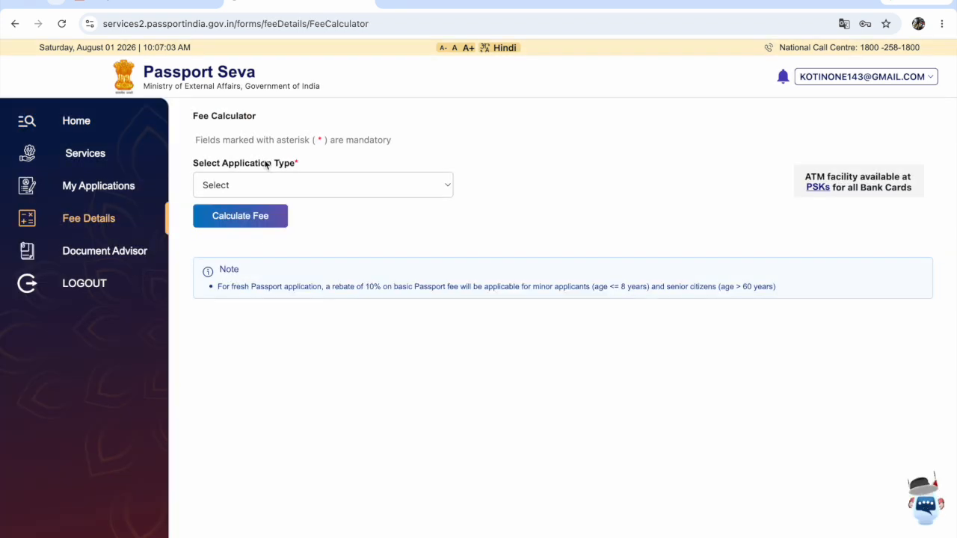
pyautogui.click(441, 186)
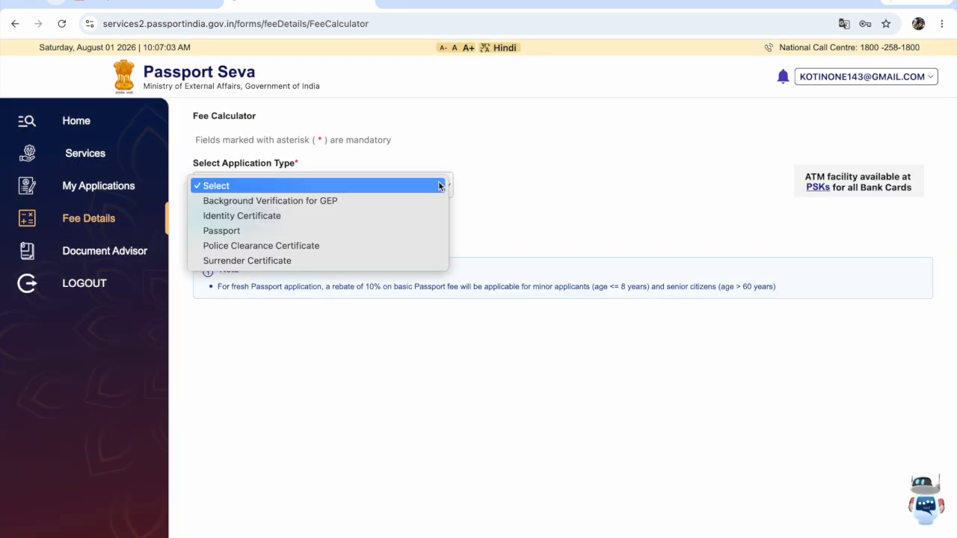
pyautogui.click(350, 229)
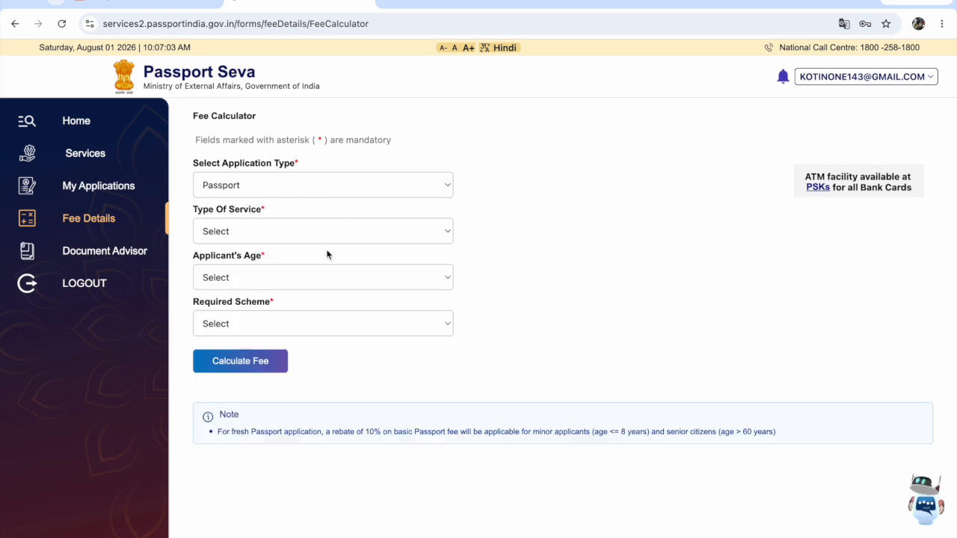
pyautogui.click(436, 233)
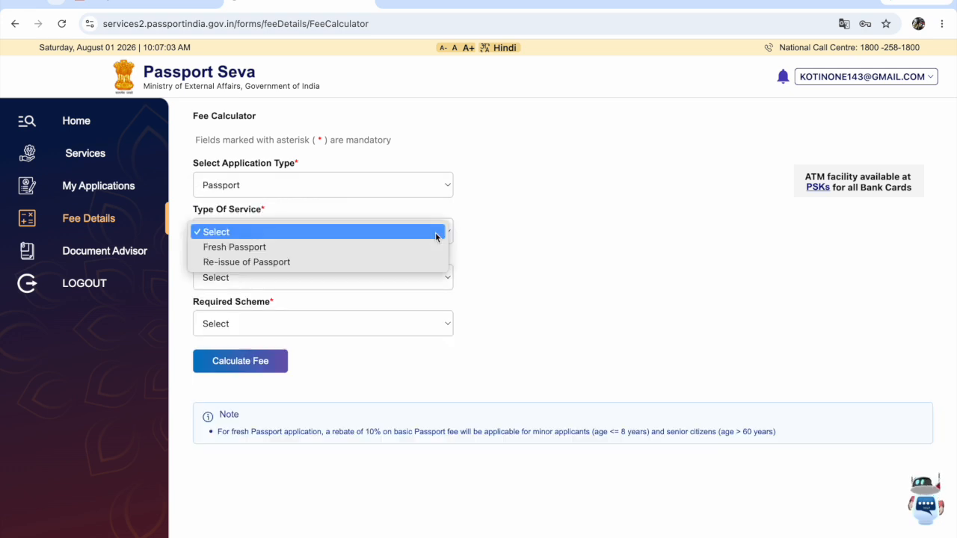
pyautogui.click(370, 247)
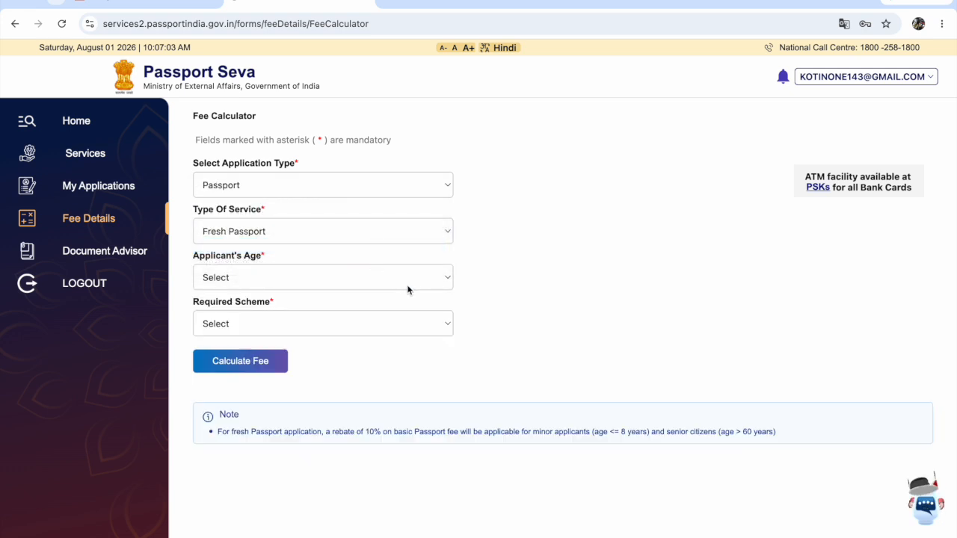
pyautogui.click(449, 279)
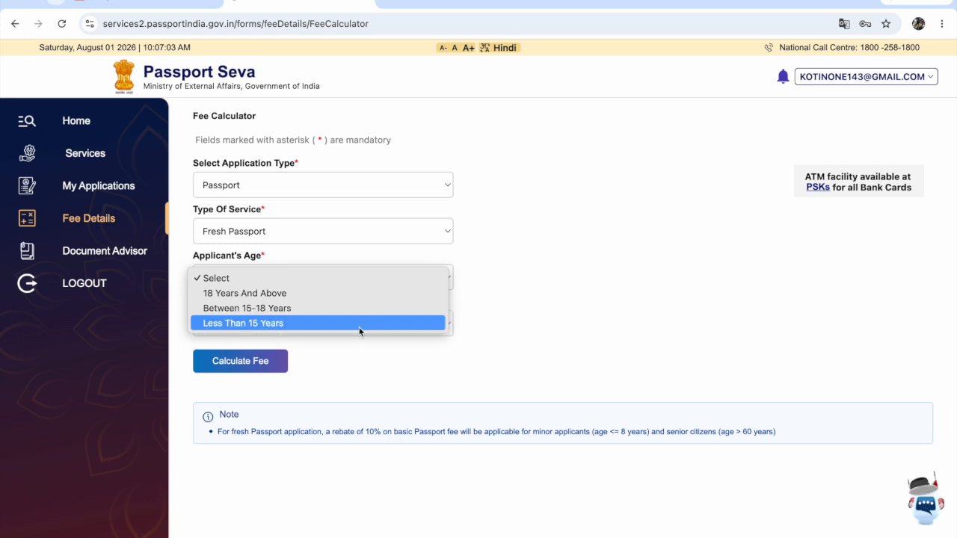
pyautogui.click(345, 292)
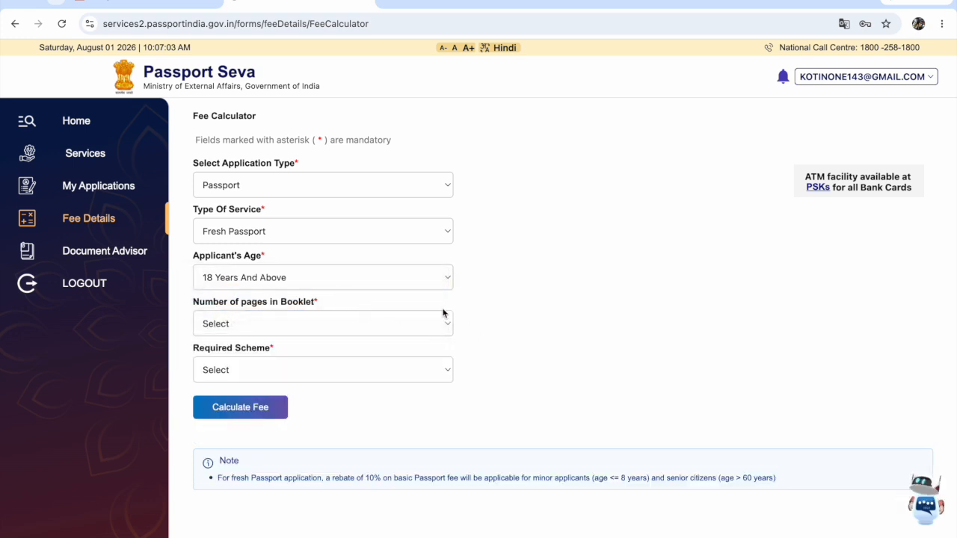
# Choose a 36-page booklet with the Normal scheme and calculate the fee
pyautogui.click(430, 321)
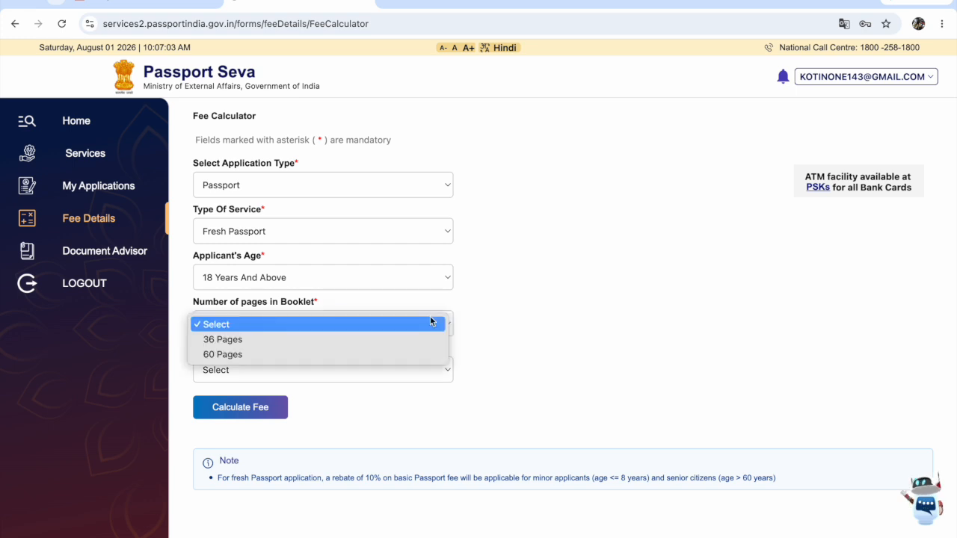
pyautogui.click(317, 339)
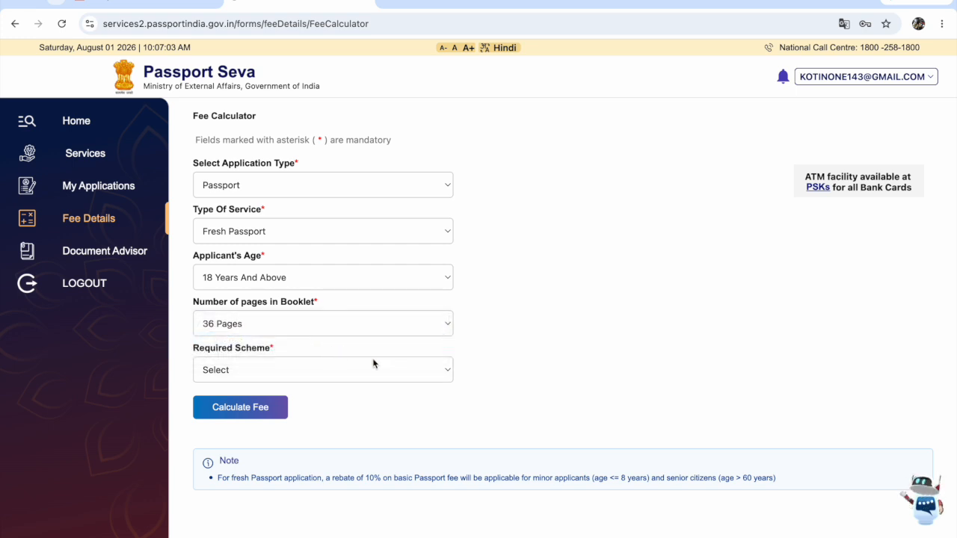
pyautogui.click(390, 374)
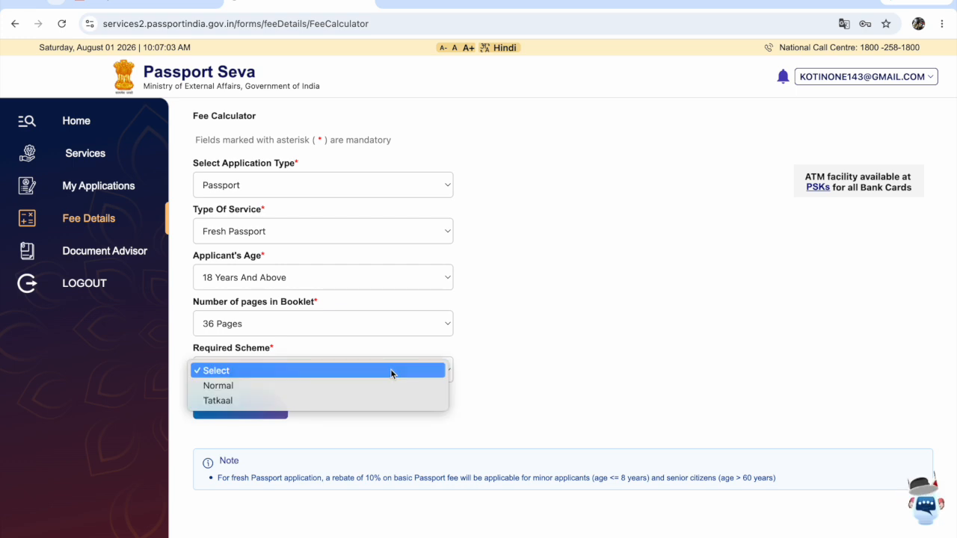
pyautogui.click(308, 385)
pyautogui.click(259, 410)
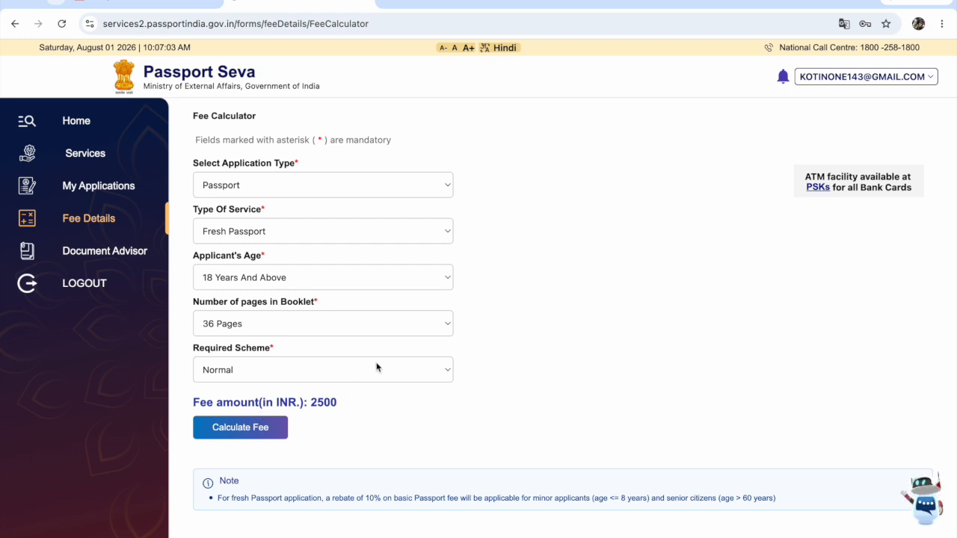
# Switch the booklet to 60 pages and recalculate the fee
pyautogui.click(438, 323)
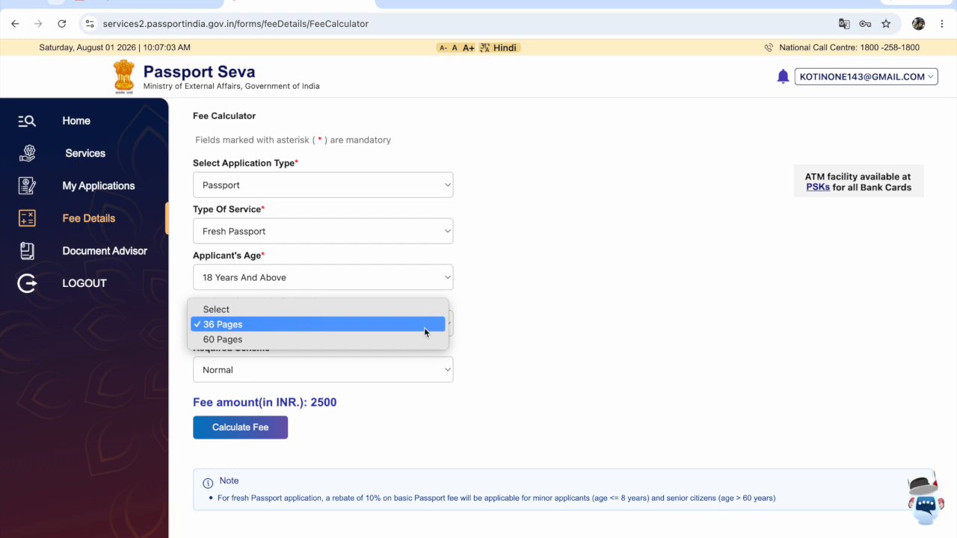
pyautogui.click(418, 346)
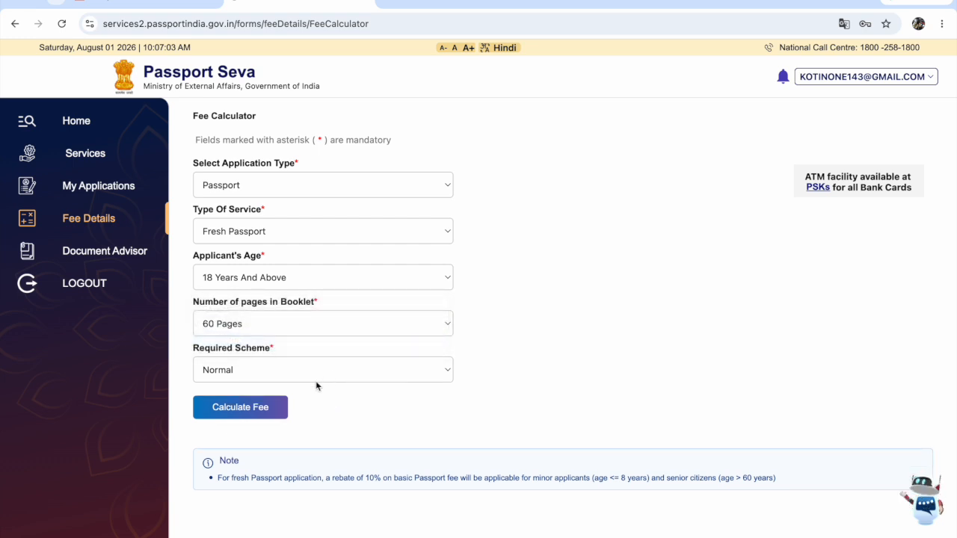
pyautogui.click(261, 416)
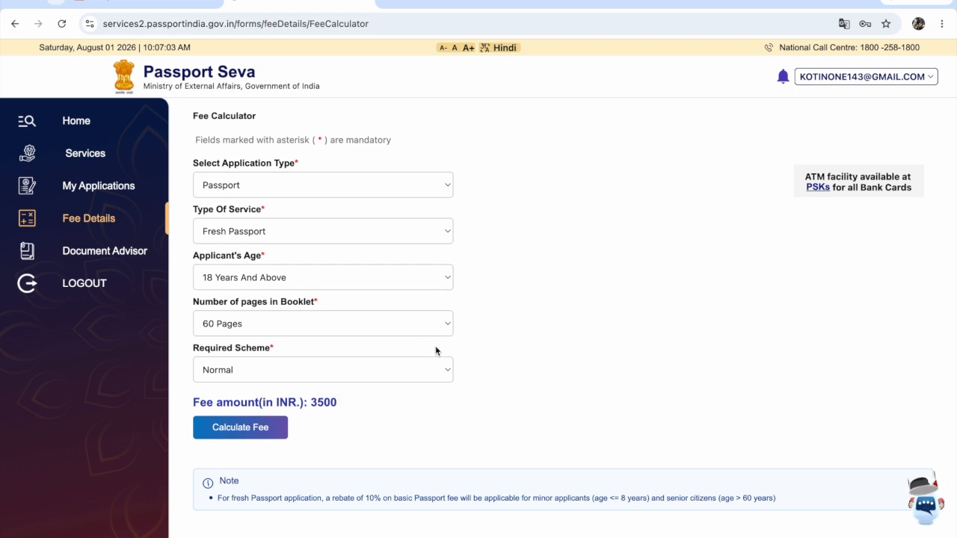
# Change the scheme to Tatkaal with a 36-page booklet and recalculate the fee
pyautogui.click(446, 371)
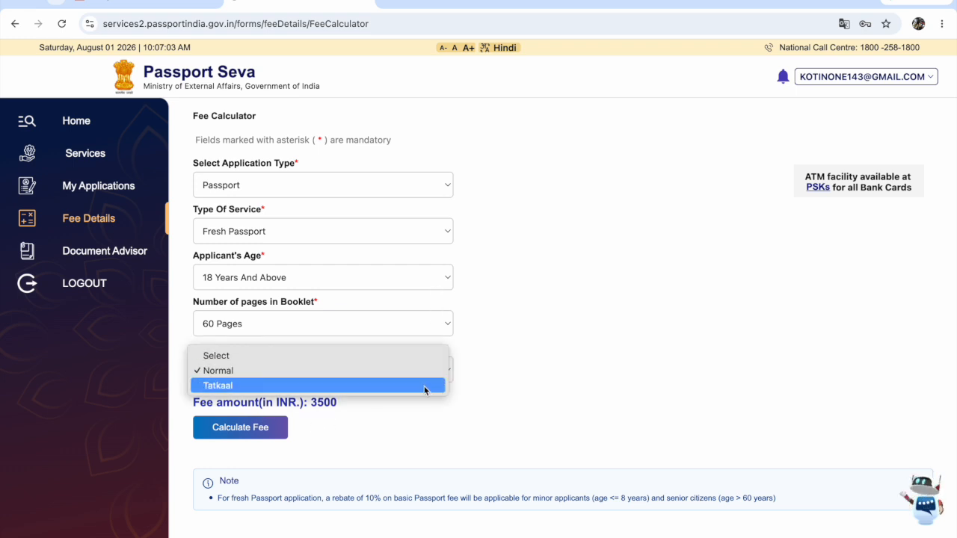
pyautogui.click(430, 386)
pyautogui.click(446, 324)
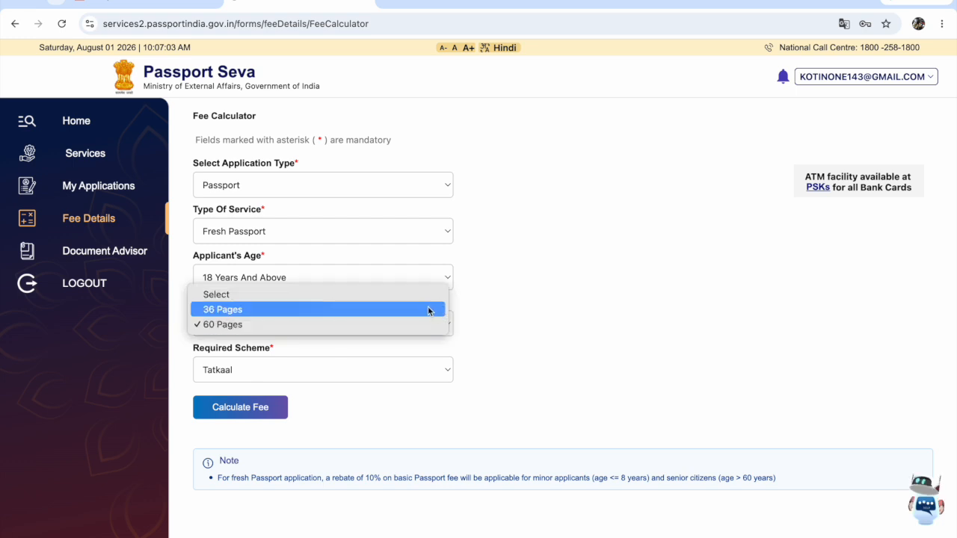
pyautogui.click(427, 308)
pyautogui.click(264, 410)
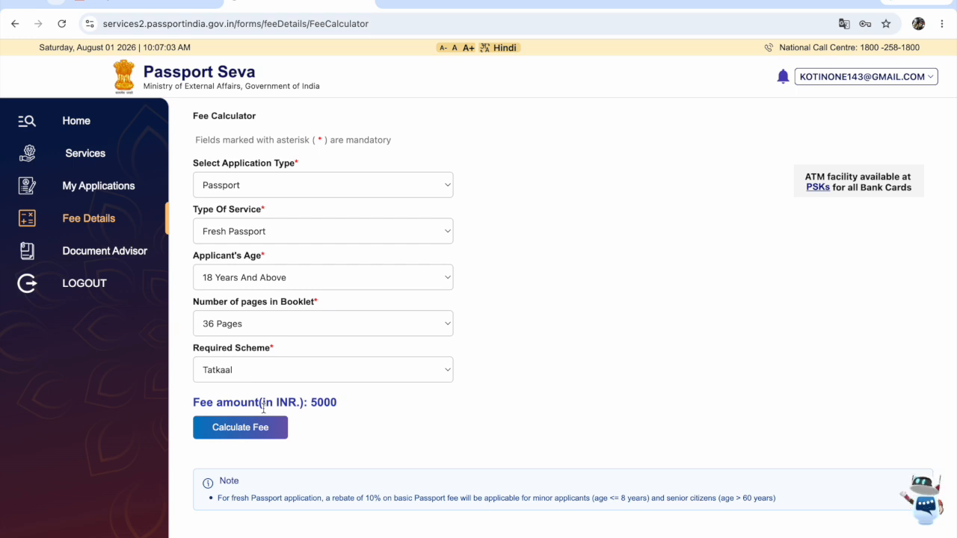
# Switch the booklet to 60 pages and recalculate the Tatkaal fee
pyautogui.click(434, 323)
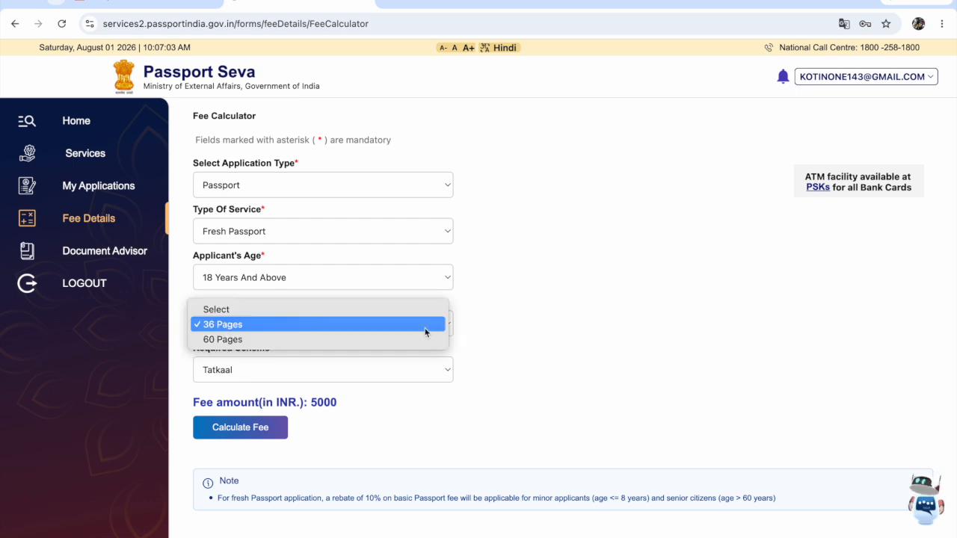
pyautogui.click(406, 343)
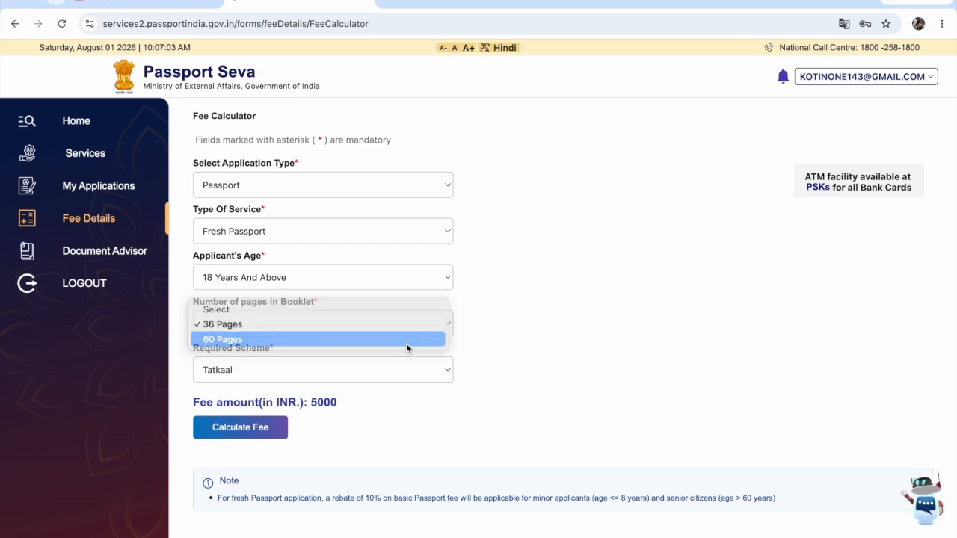
pyautogui.click(275, 407)
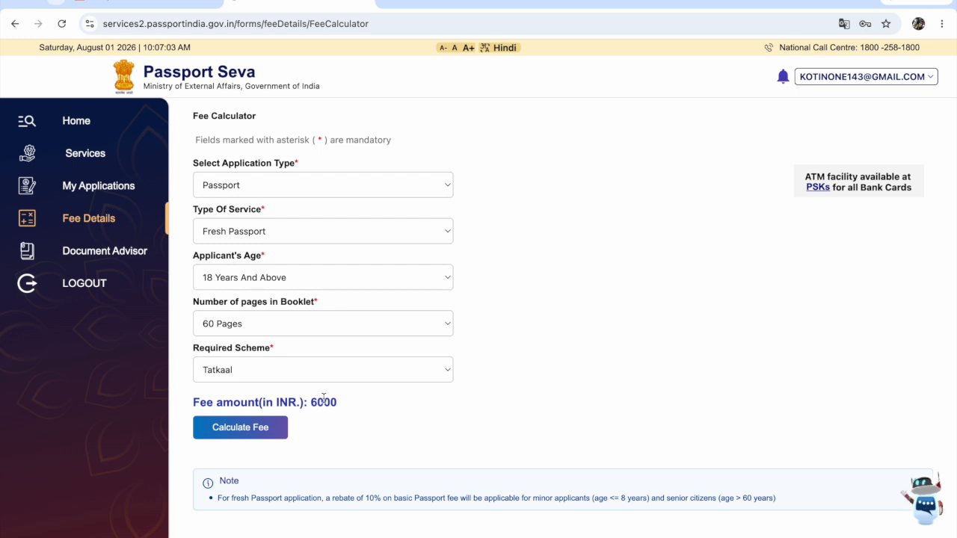
# Start a Fresh Passport/Re-issue application, skip the previous passport details and continue with the Visakhapatnam passport office
pyautogui.click(102, 159)
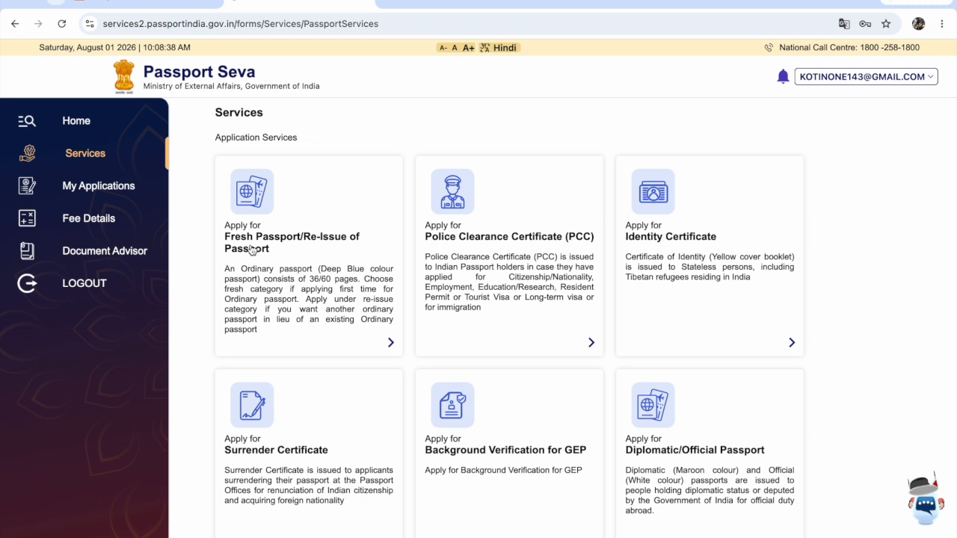
pyautogui.click(326, 254)
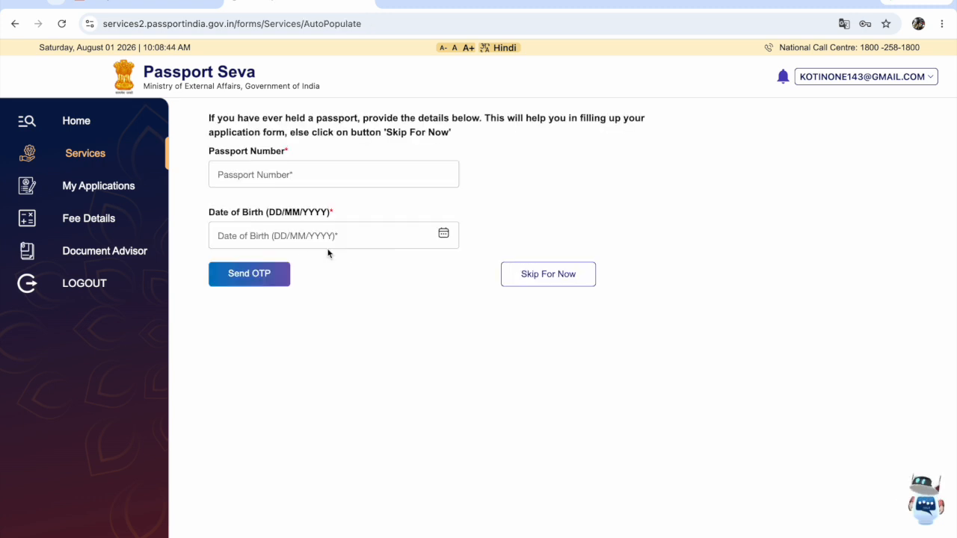
pyautogui.click(543, 286)
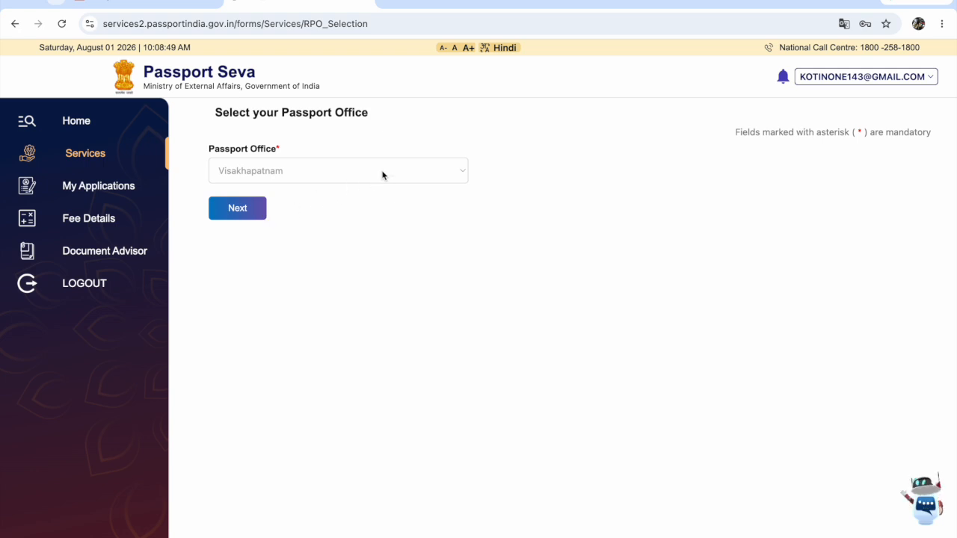
pyautogui.click(244, 209)
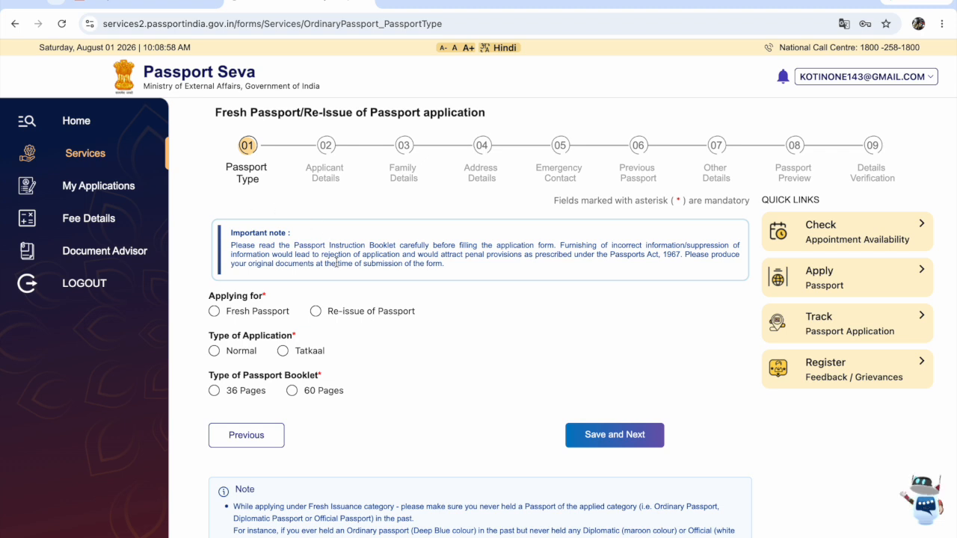
# Choose Fresh Passport, Normal application type and a 36-page booklet, then save and proceed
pyautogui.scroll(-1, 334, 299)
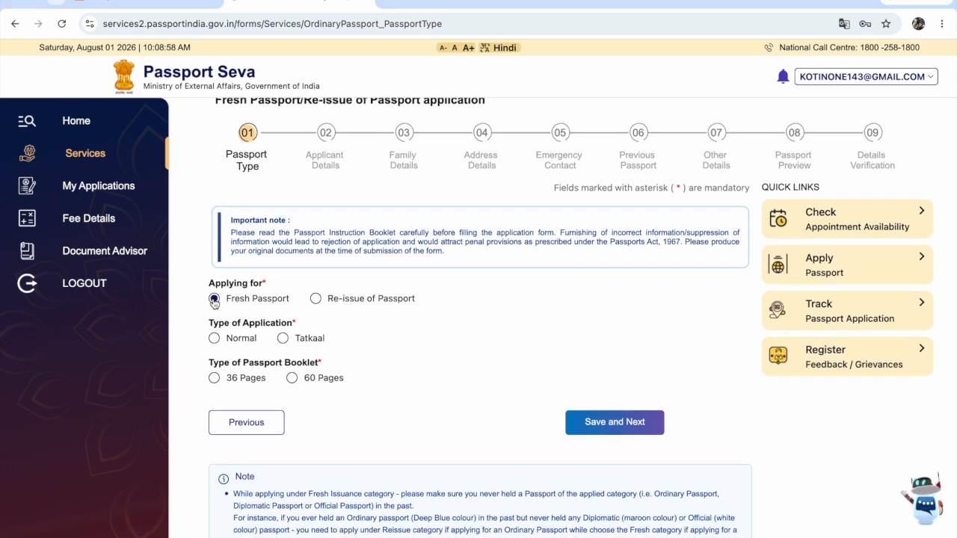
pyautogui.click(215, 338)
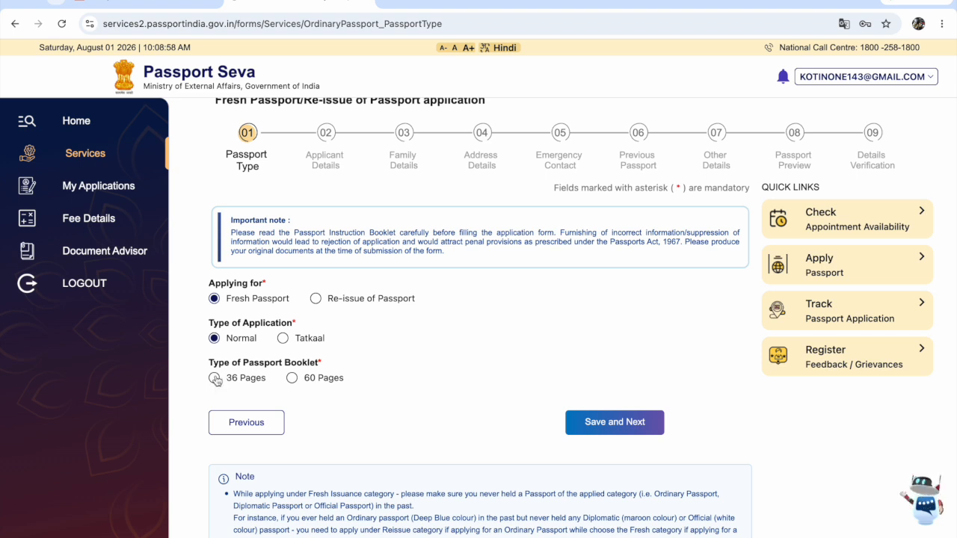
pyautogui.click(645, 422)
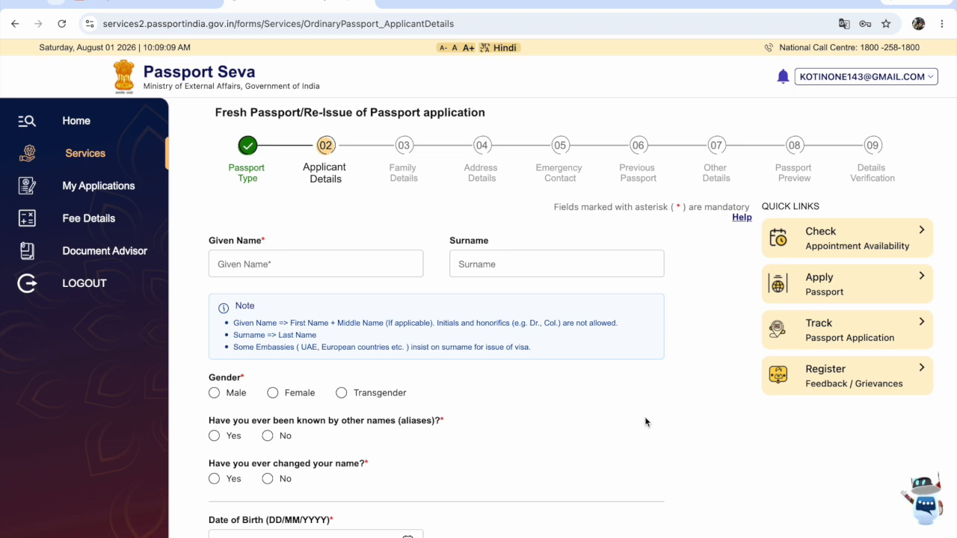
# Set gender to Male and answer No to both the aliases and name-change questions
pyautogui.click(491, 265)
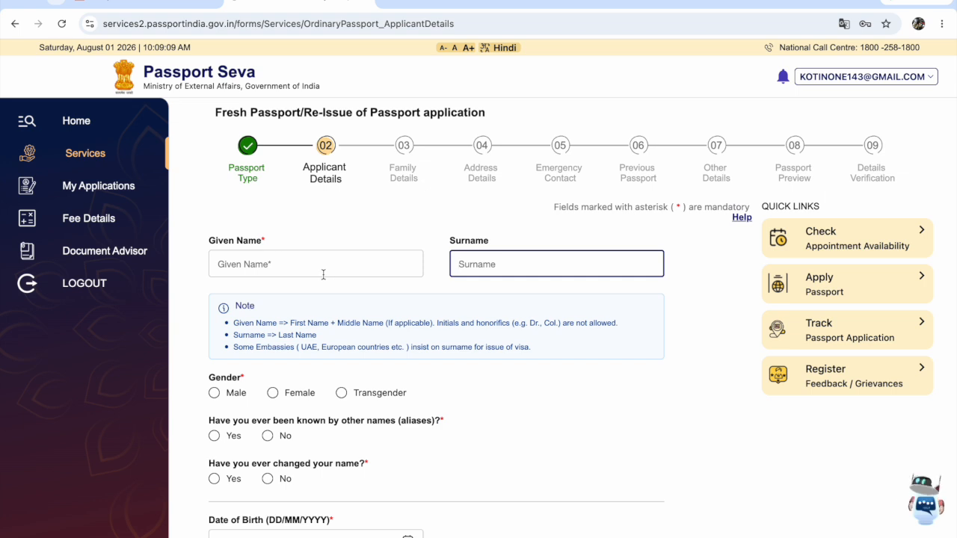
pyautogui.scroll(-2, 352, 359)
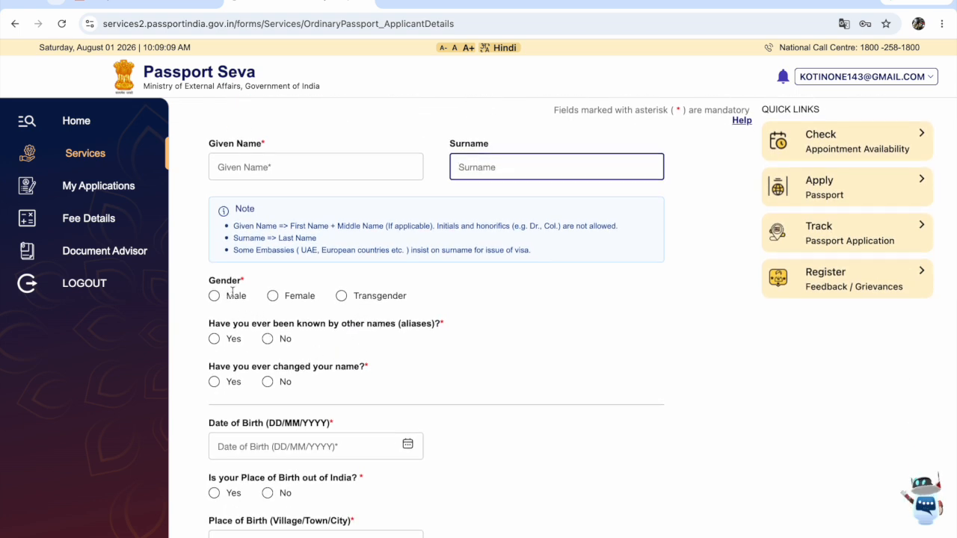
pyautogui.click(214, 296)
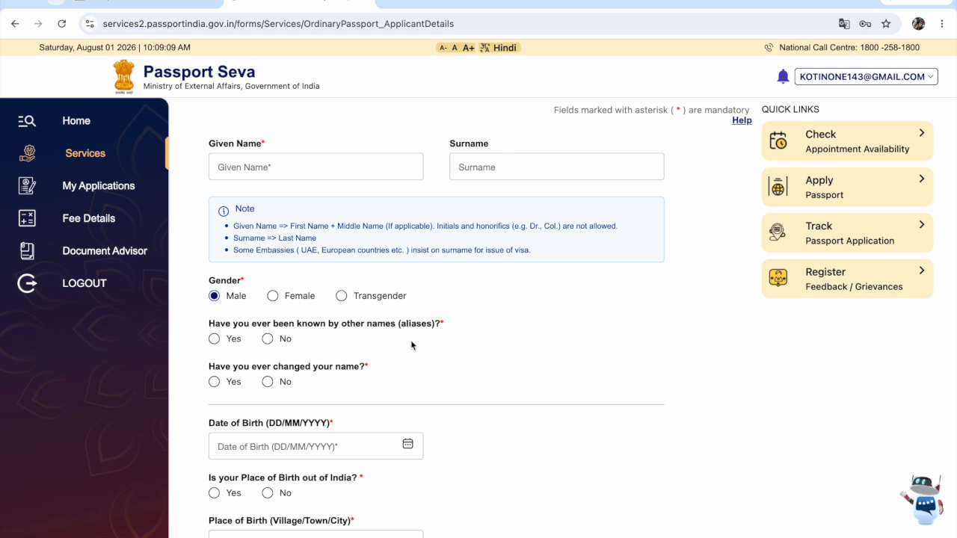
pyautogui.scroll(-1, 411, 345)
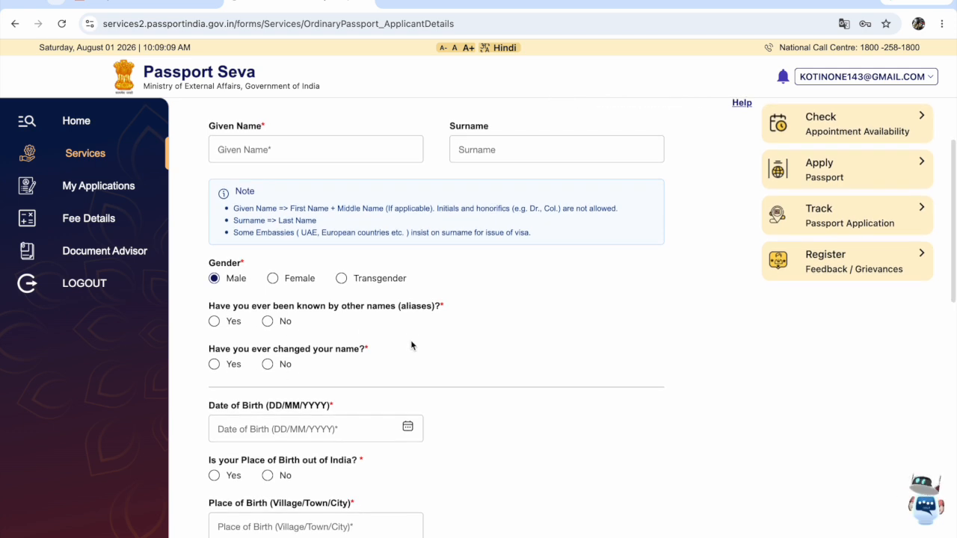
pyautogui.click(267, 321)
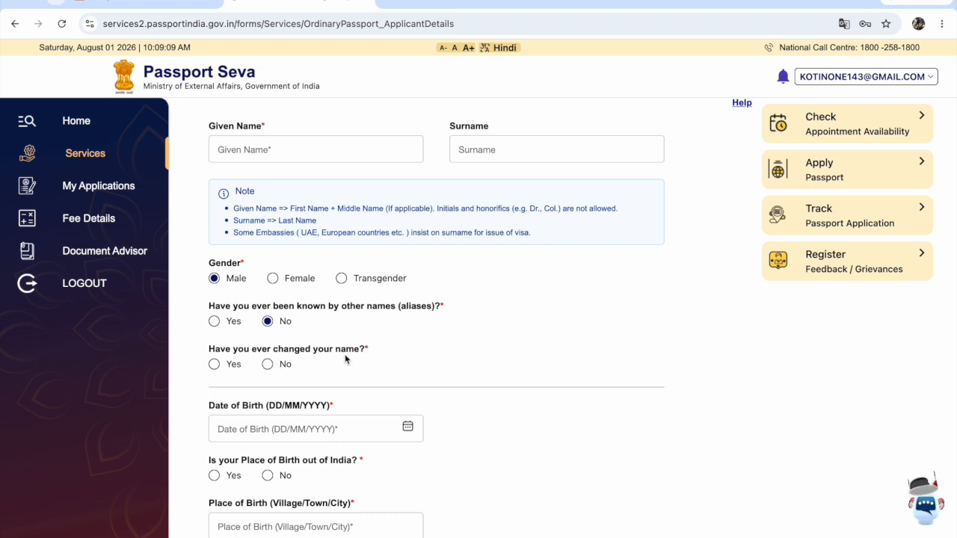
pyautogui.click(268, 364)
pyautogui.scroll(-1, 316, 457)
pyautogui.scroll(-1, 316, 456)
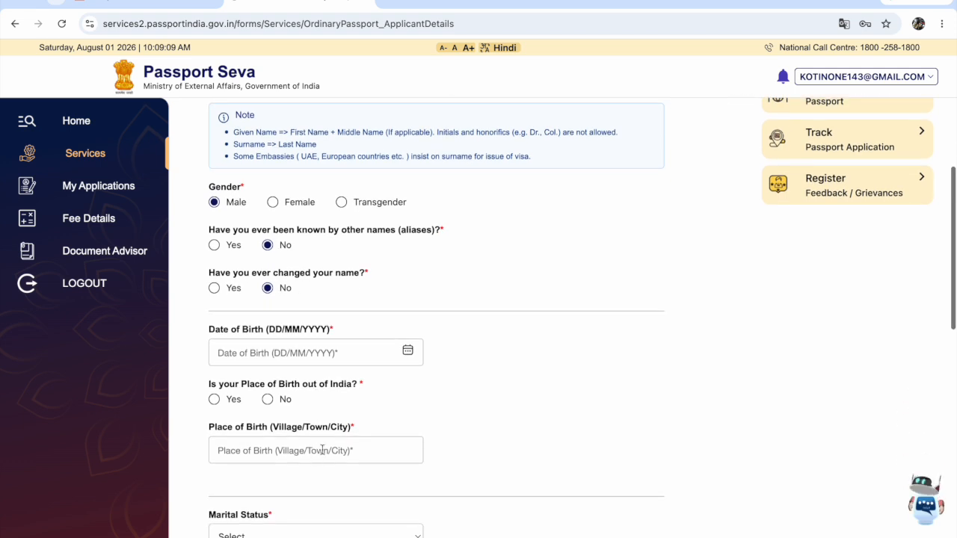
pyautogui.click(407, 351)
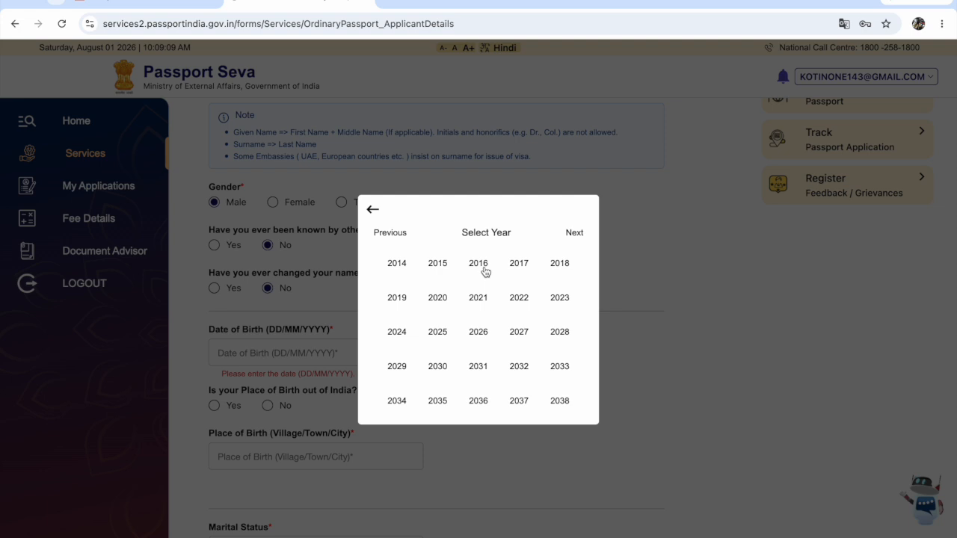
pyautogui.click(394, 235)
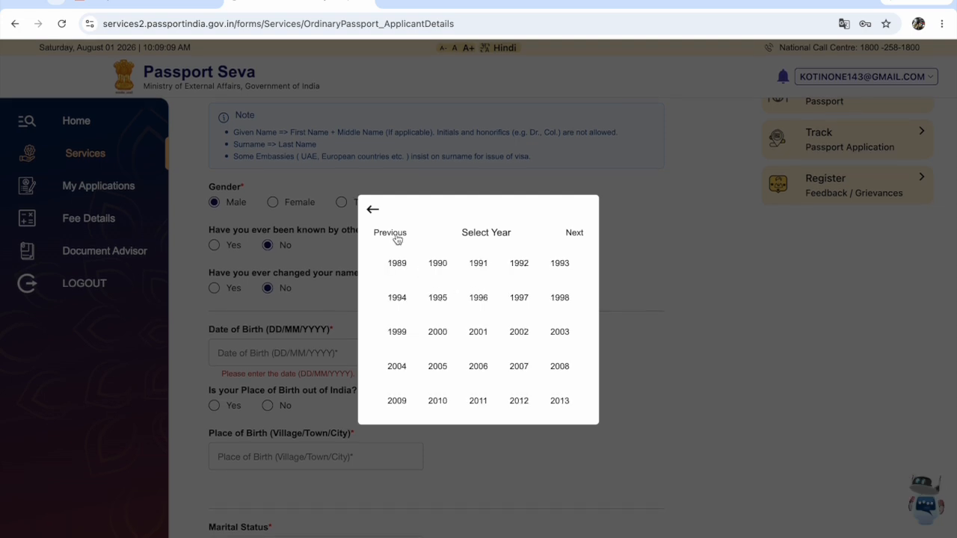
pyautogui.click(477, 334)
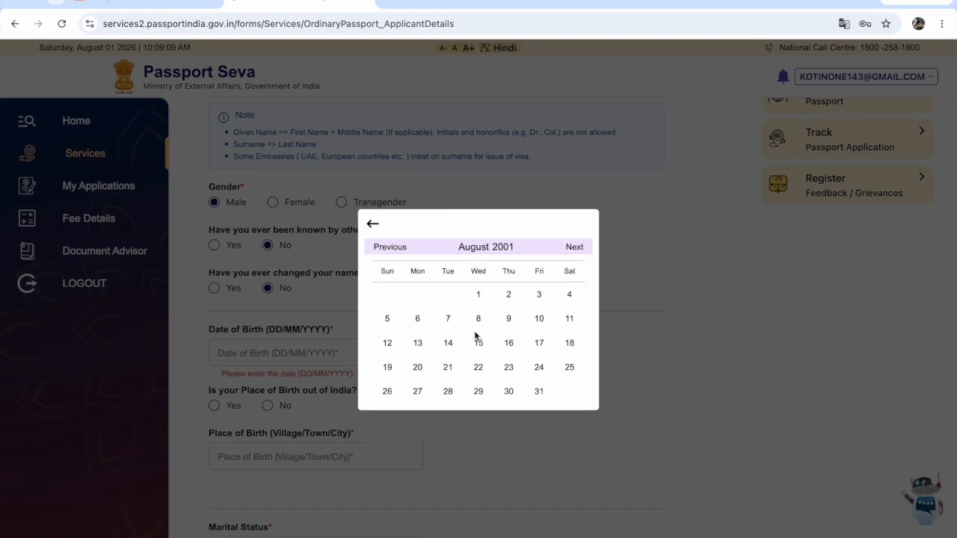
pyautogui.click(478, 253)
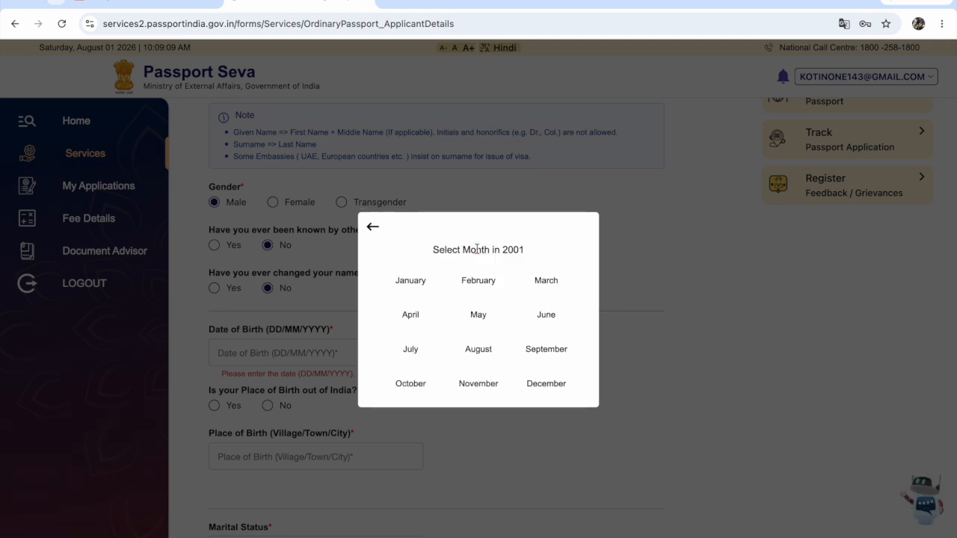
pyautogui.click(475, 315)
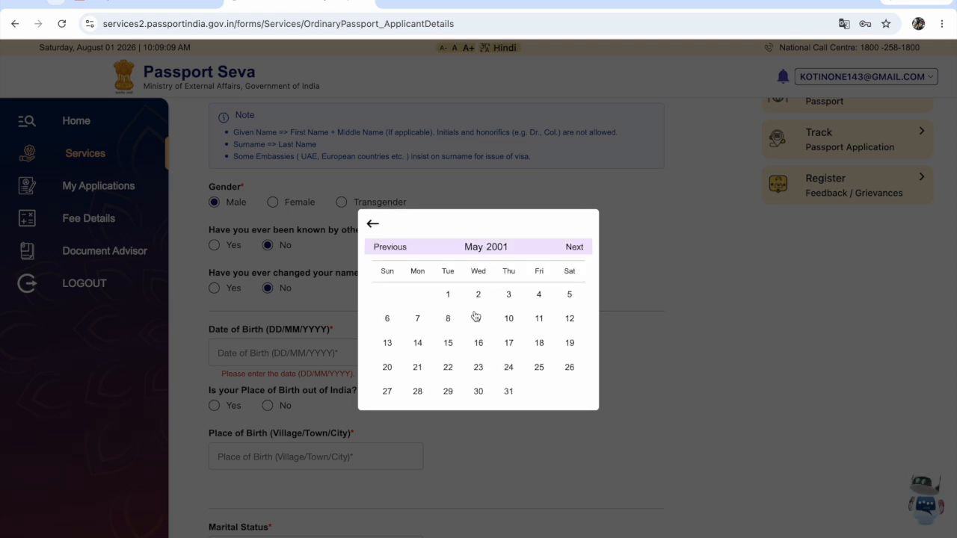
pyautogui.click(567, 294)
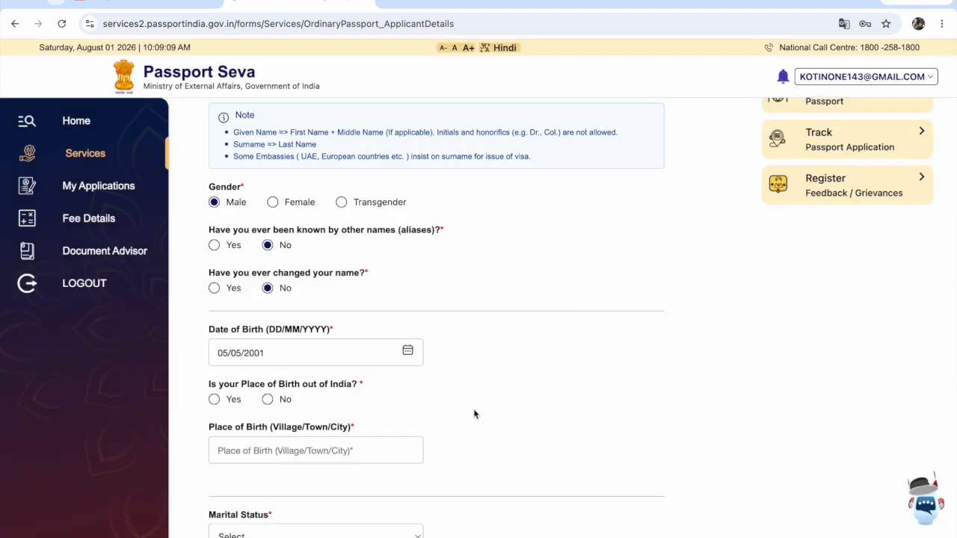
# Answer No to place of birth outside India and review the place of birth and State/UT fields
pyautogui.scroll(-1, 474, 414)
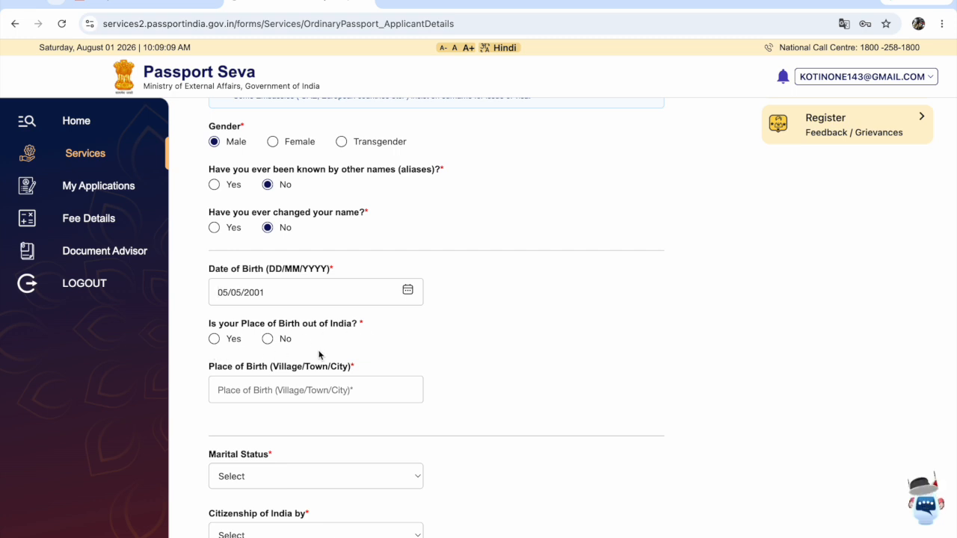
pyautogui.click(268, 340)
pyautogui.scroll(-1, 284, 397)
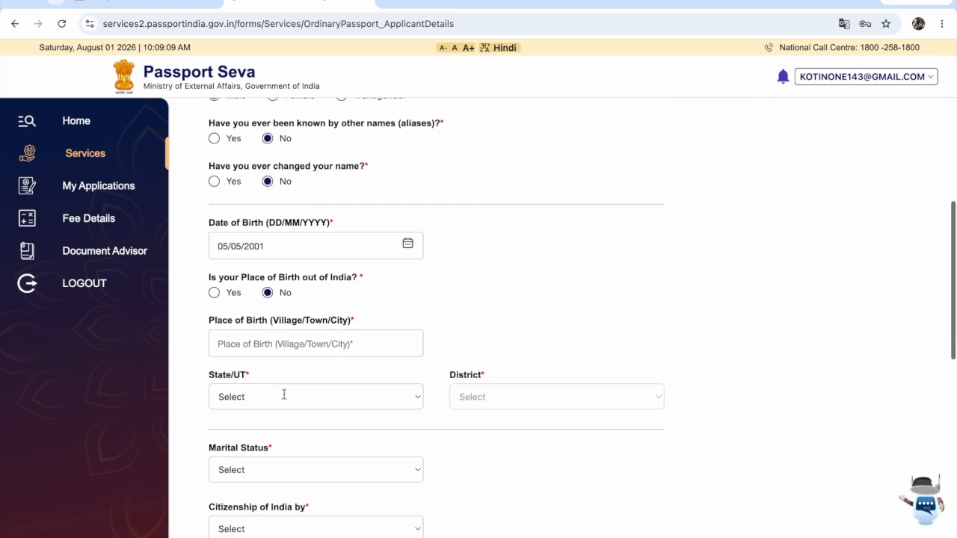
pyautogui.click(243, 338)
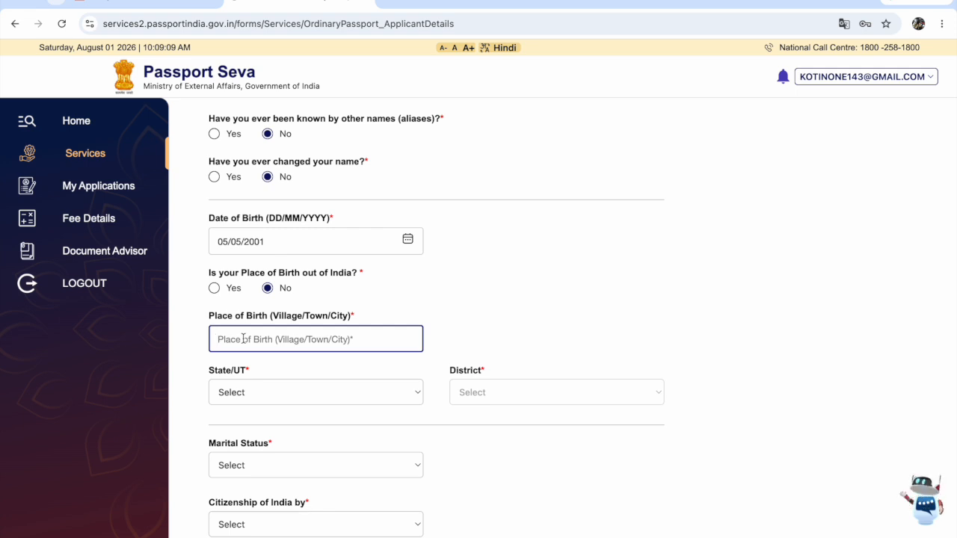
pyautogui.scroll(-1, 348, 424)
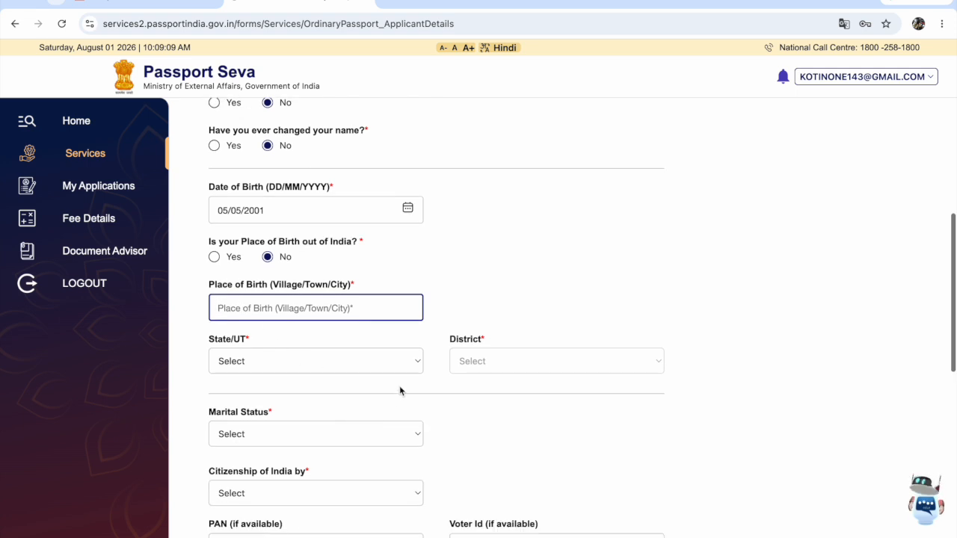
pyautogui.click(418, 374)
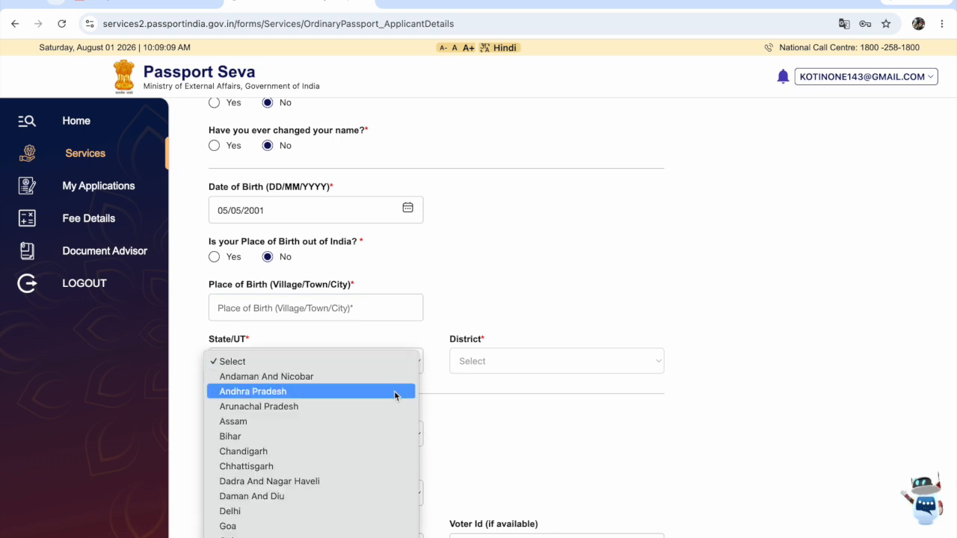
pyautogui.click(494, 417)
# Set marital status to Single and review the Citizenship of India options
pyautogui.scroll(-1, 588, 392)
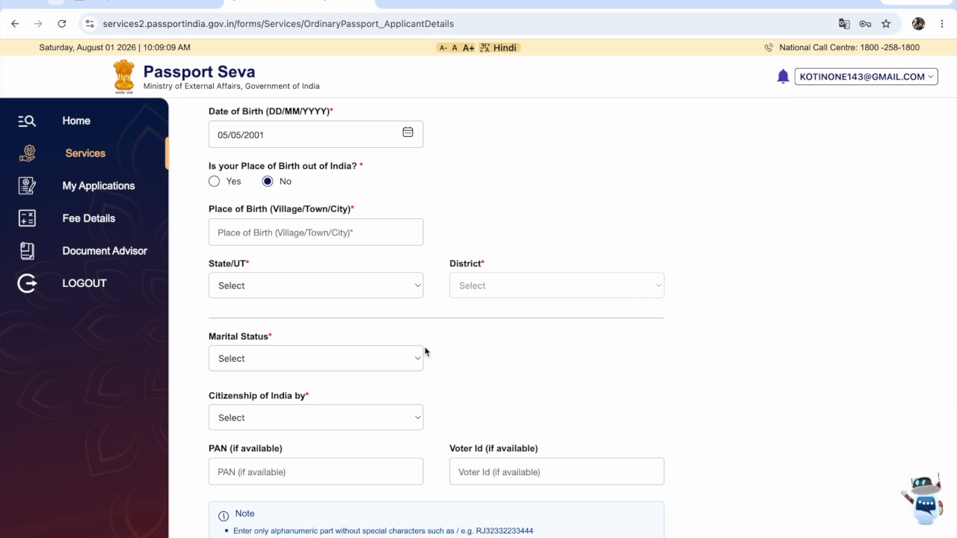
pyautogui.click(394, 363)
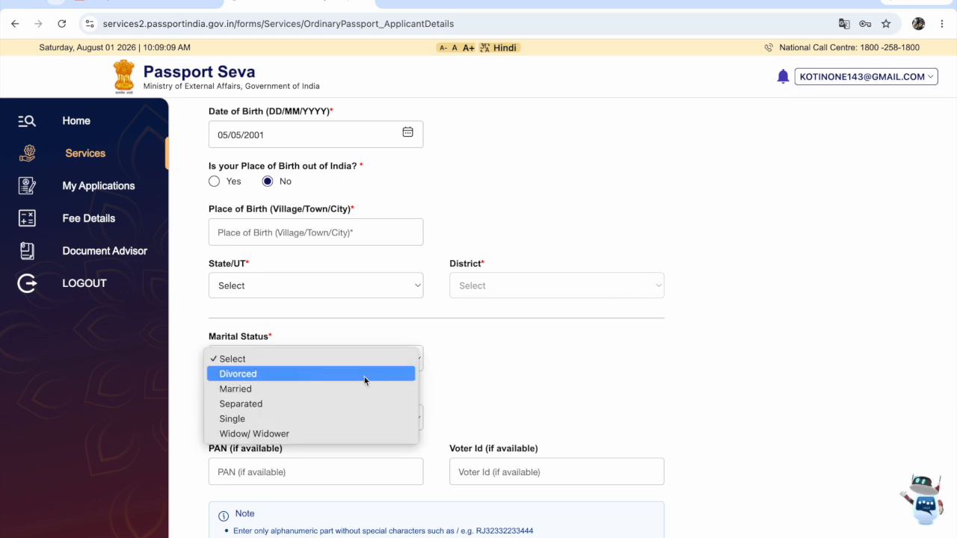
pyautogui.click(350, 419)
pyautogui.scroll(-2, 349, 419)
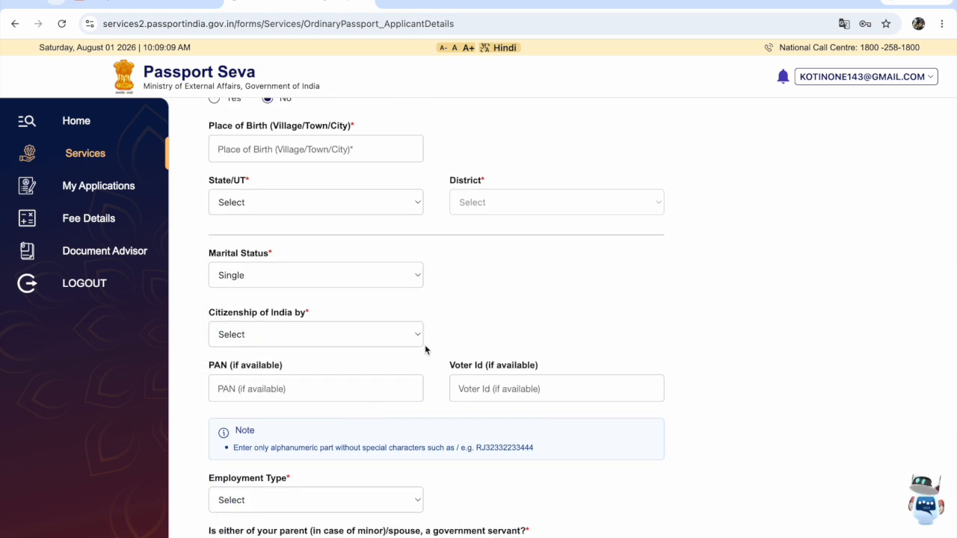
pyautogui.click(404, 334)
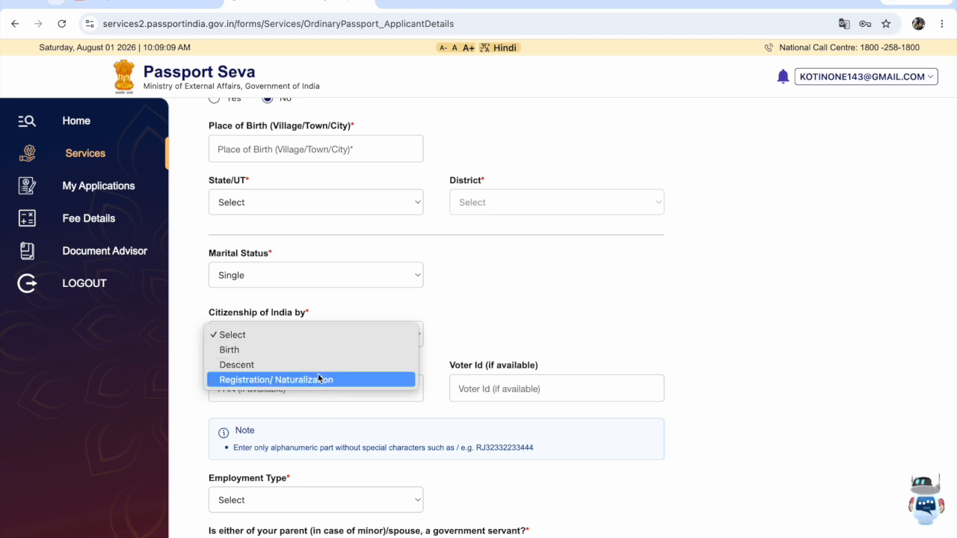
pyautogui.click(484, 313)
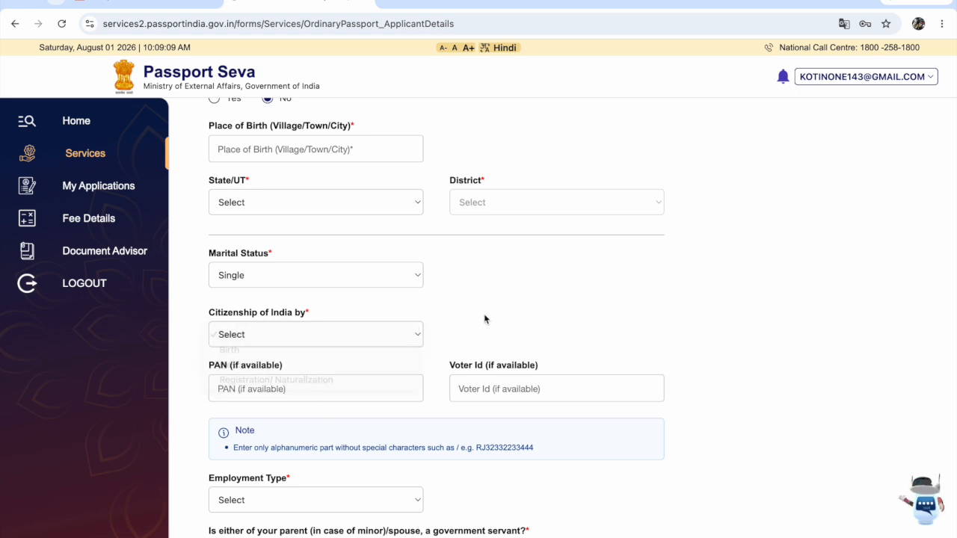
# Review the PAN, Employment Type and remaining applicant detail fields further down the form
pyautogui.scroll(-1, 270, 499)
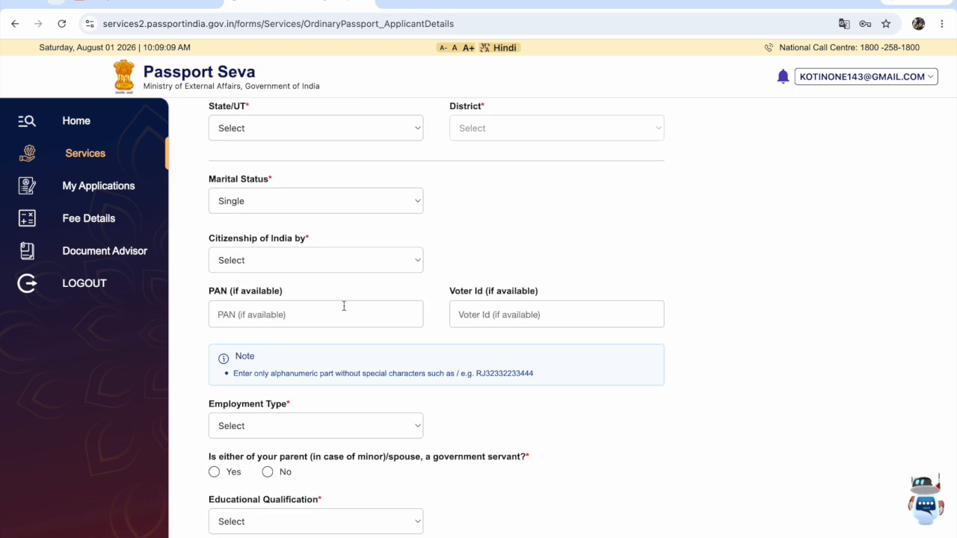
pyautogui.click(331, 314)
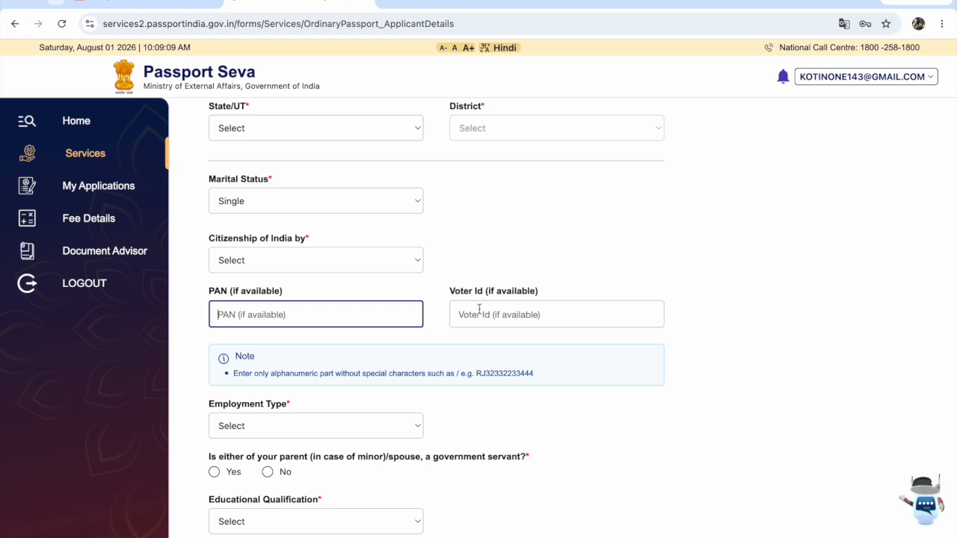
pyautogui.scroll(-2, 451, 404)
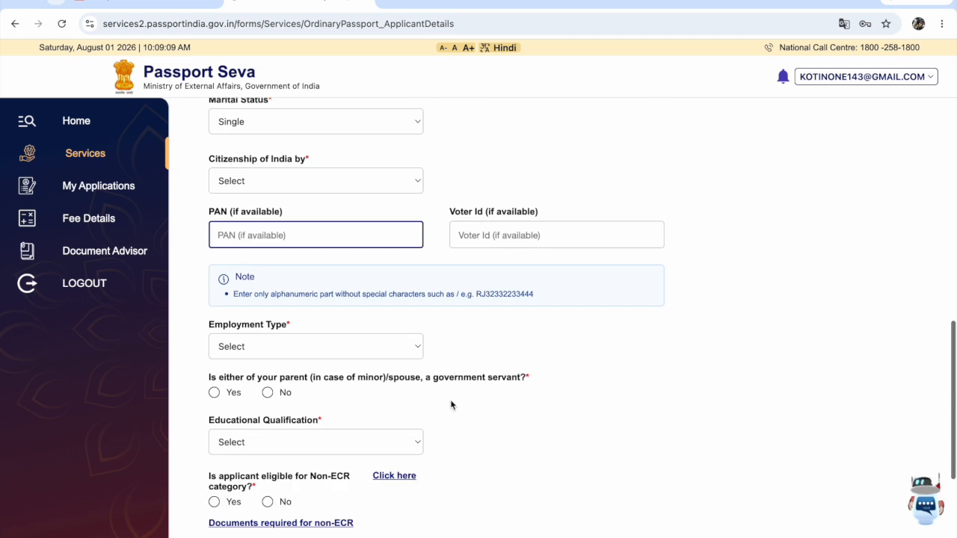
pyautogui.scroll(-1, 450, 405)
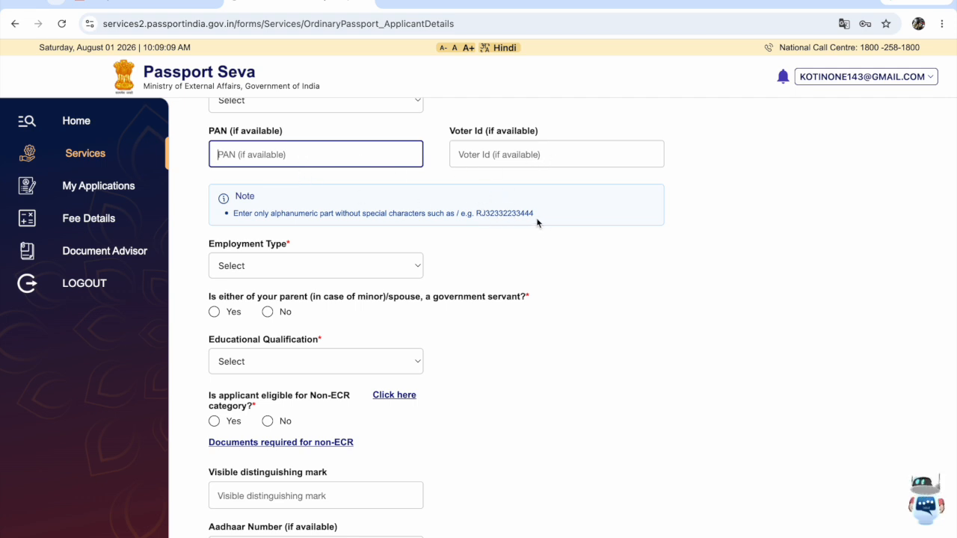
pyautogui.click(406, 269)
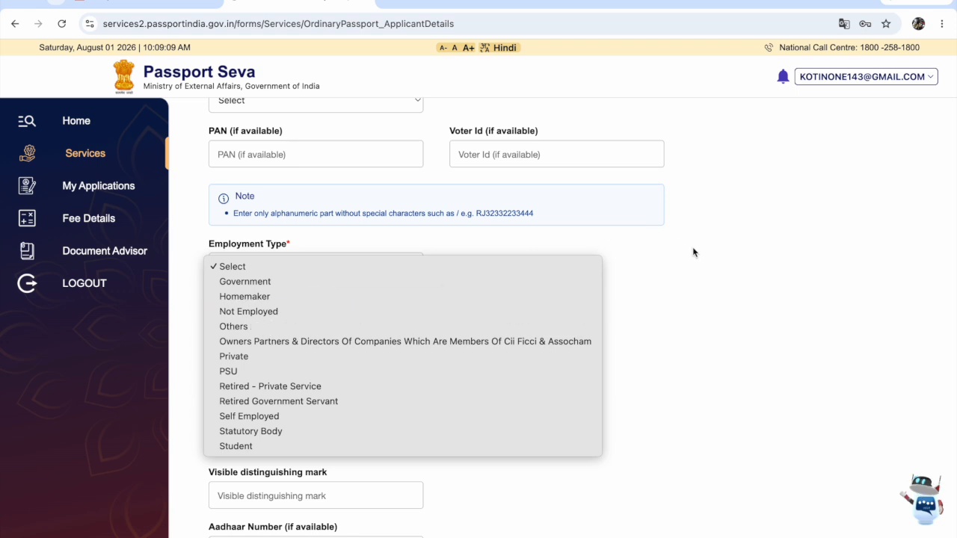
pyautogui.click(684, 290)
pyautogui.scroll(-1, 326, 535)
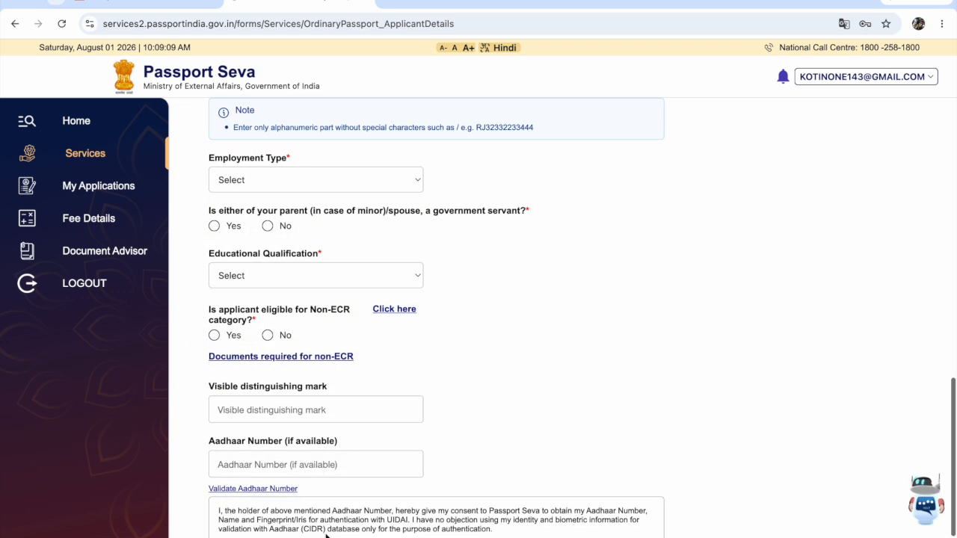
# Answer No to the parent/spouse government servant question and set the educational qualification to 10th Pass And Above
pyautogui.click(383, 274)
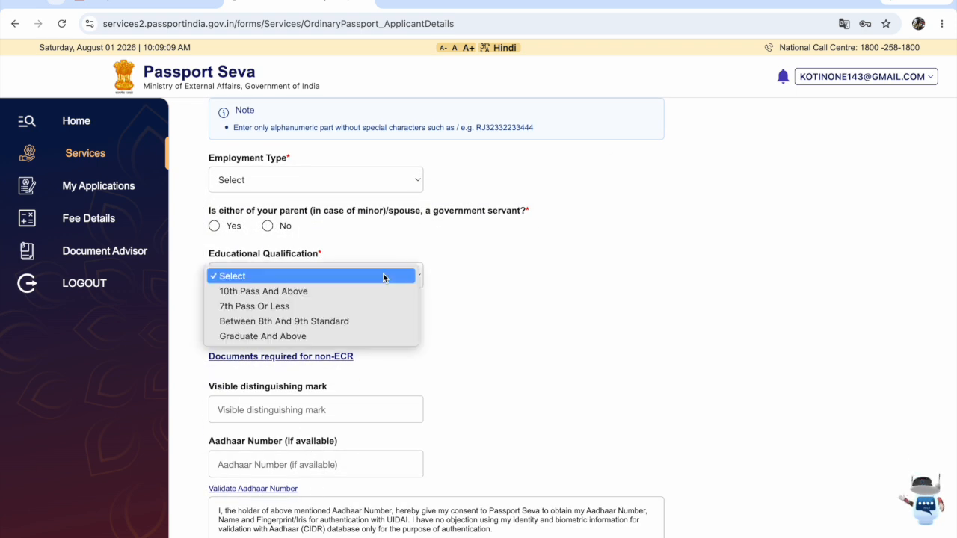
pyautogui.click(604, 281)
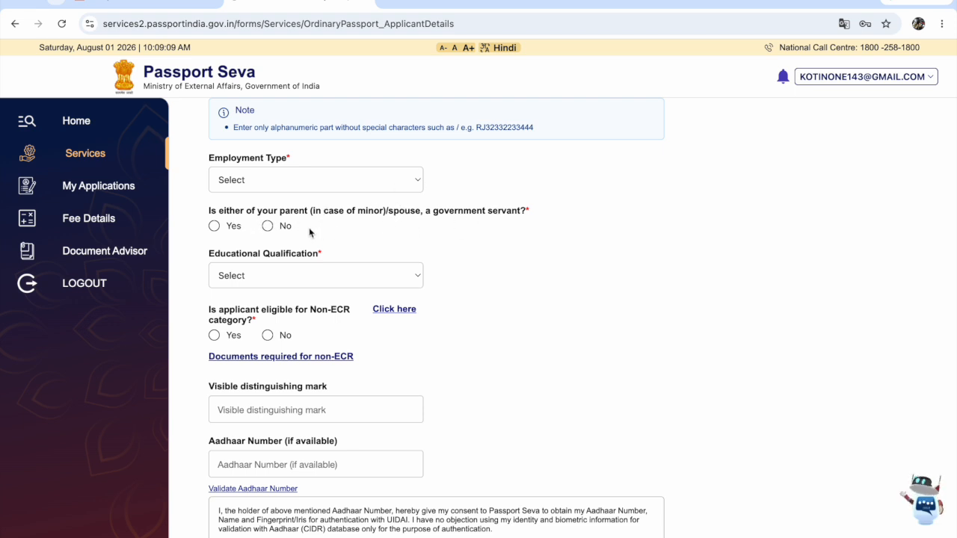
pyautogui.click(268, 226)
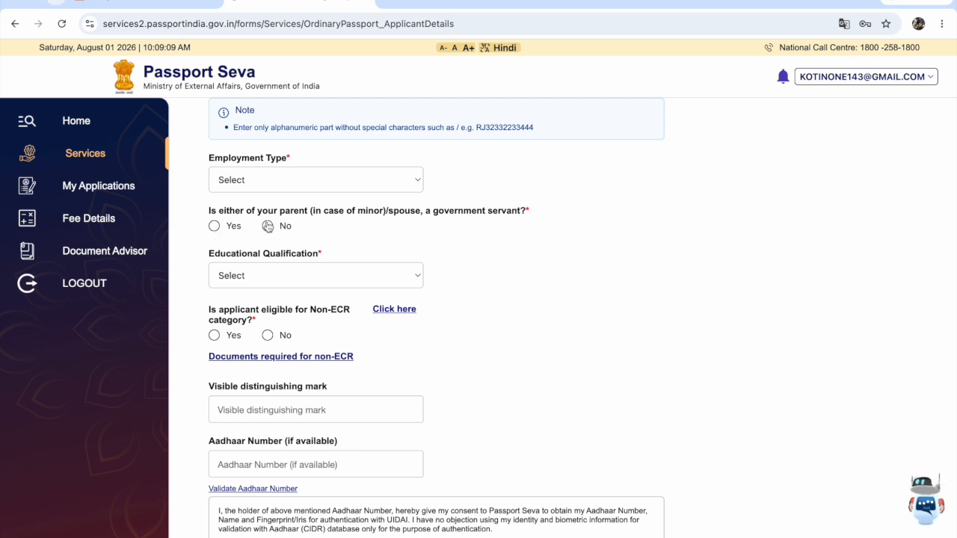
pyautogui.click(402, 275)
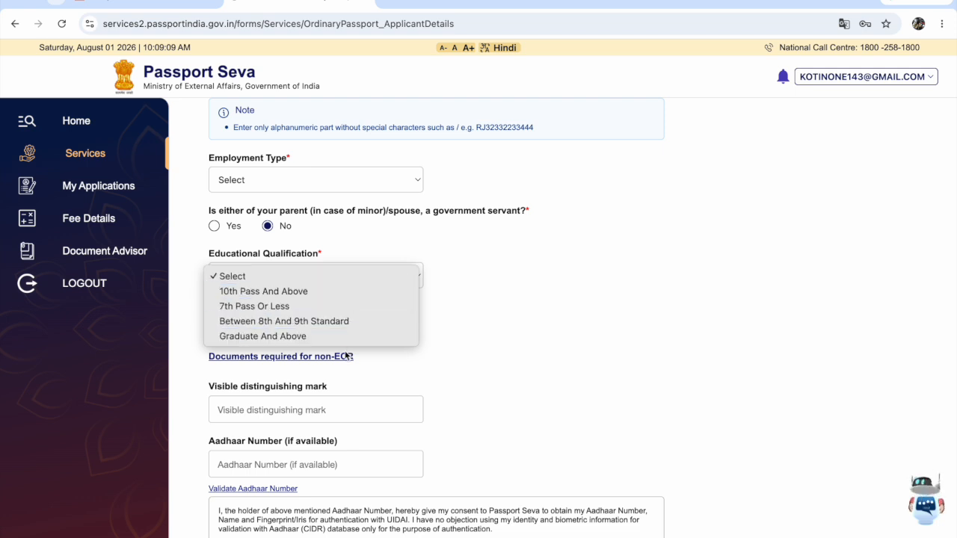
pyautogui.click(342, 293)
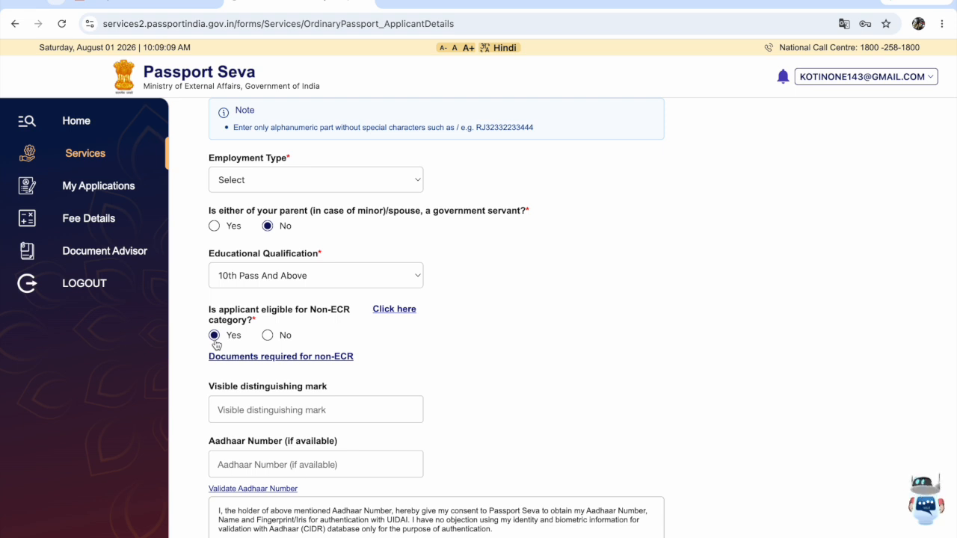
# Agree to the Aadhaar consent statement and save the applicant details to continue to family details
pyautogui.scroll(-1, 573, 410)
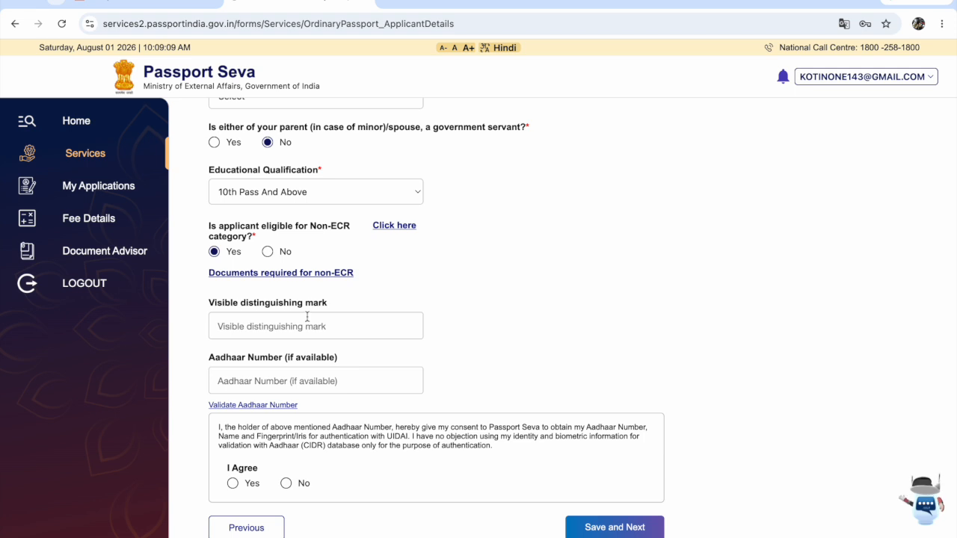
pyautogui.click(267, 327)
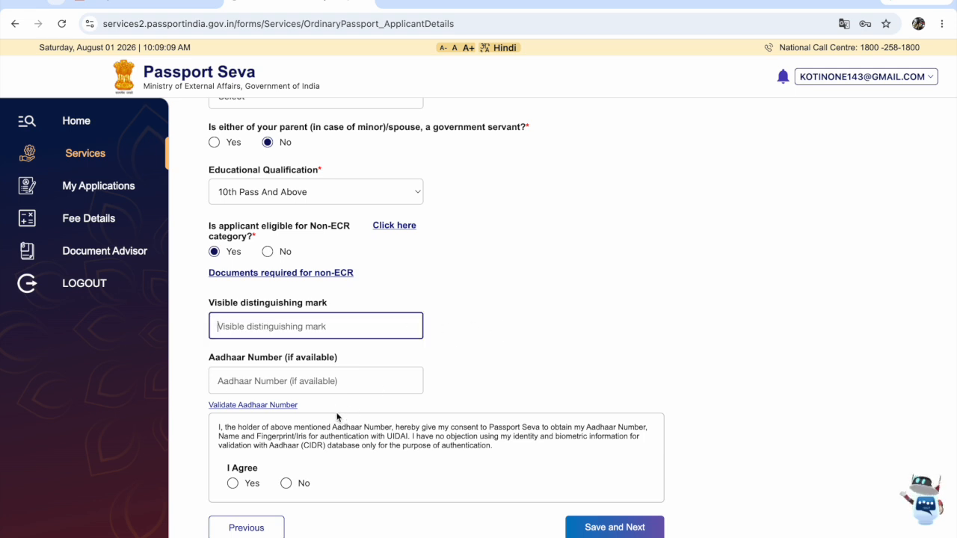
pyautogui.click(325, 384)
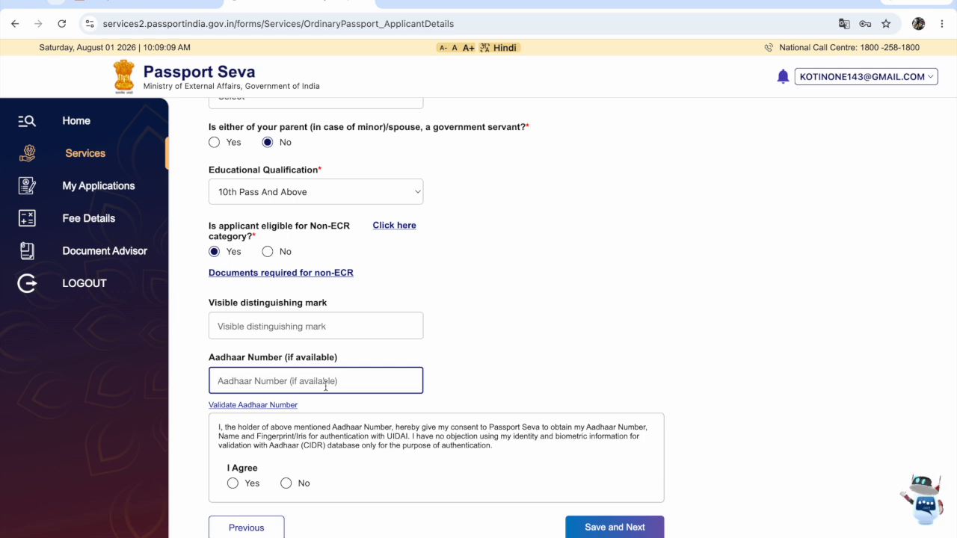
pyautogui.click(233, 483)
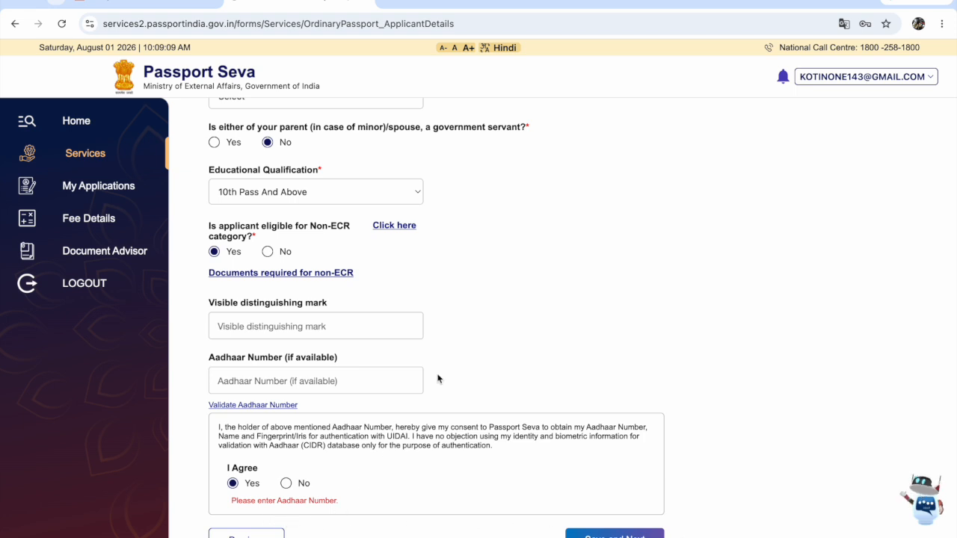
pyautogui.scroll(3, 438, 378)
pyautogui.scroll(2, 438, 378)
pyautogui.scroll(-5, 439, 378)
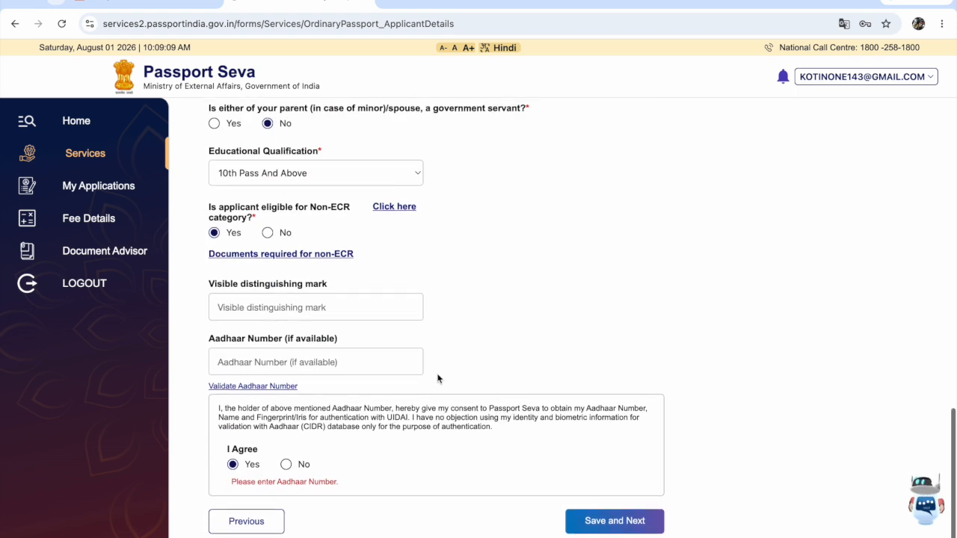
pyautogui.click(619, 528)
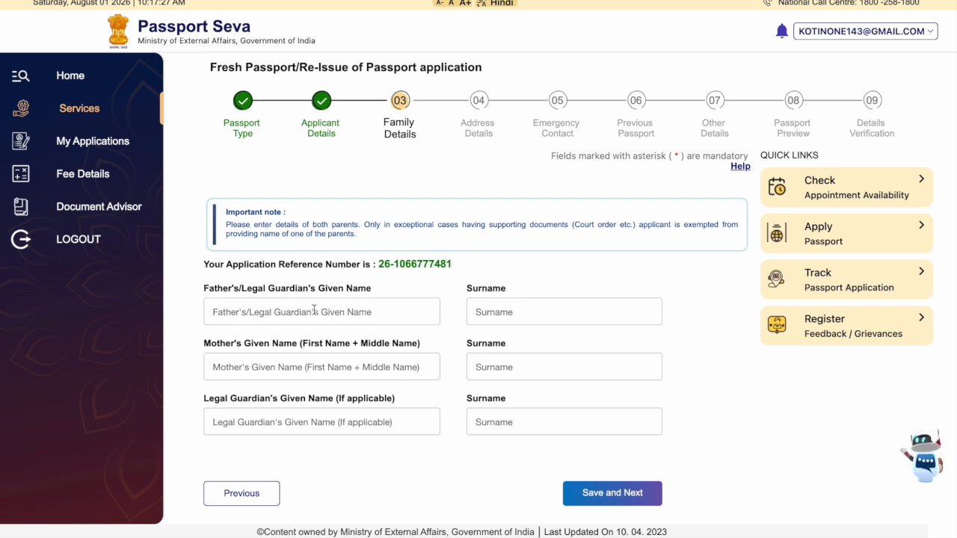
# Enter the father's given name and surname in the family details
pyautogui.click(284, 315)
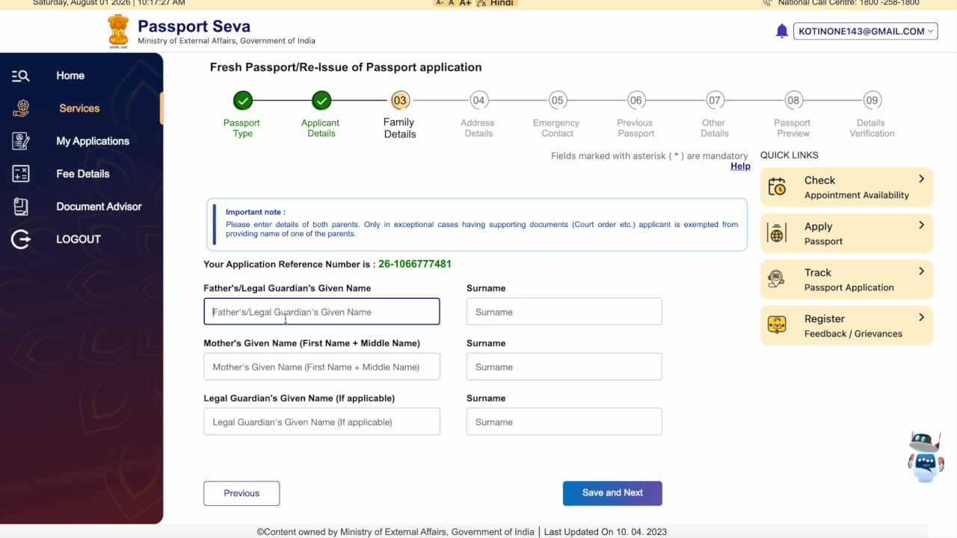
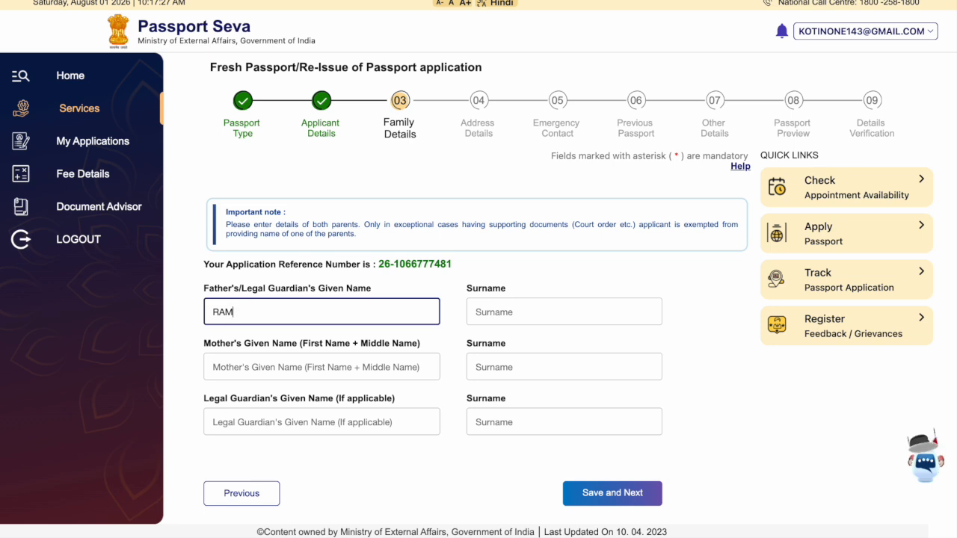
pyautogui.click(566, 321)
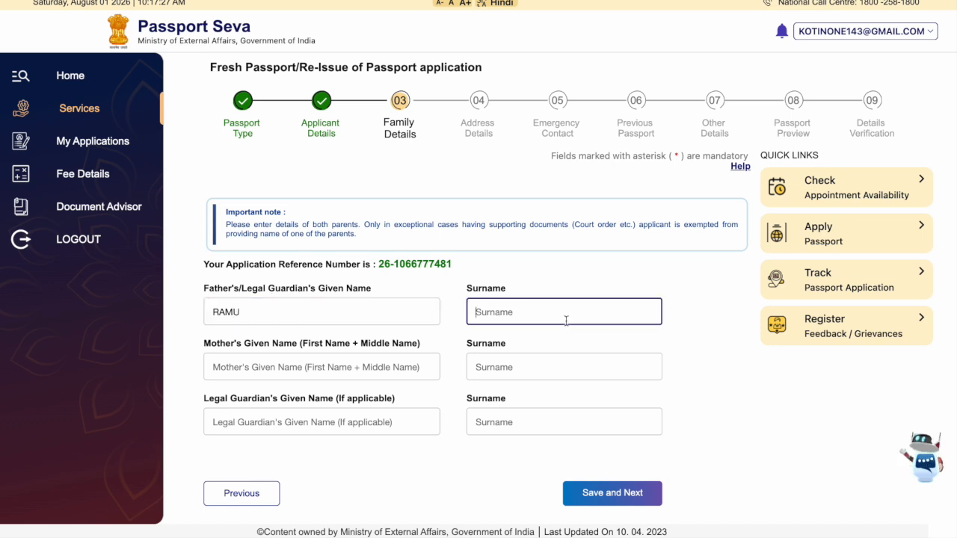
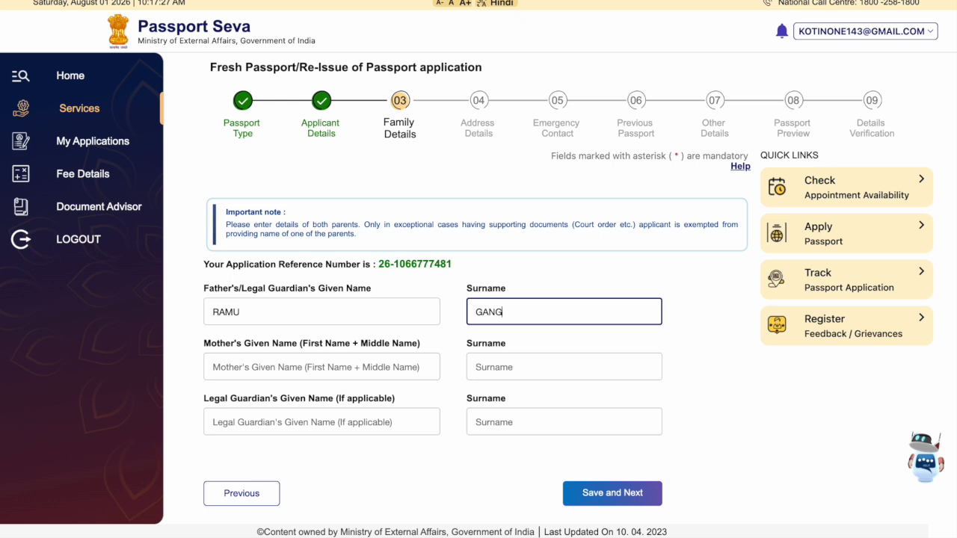
# Enter the mother's given name and surname in the family details
pyautogui.click(382, 371)
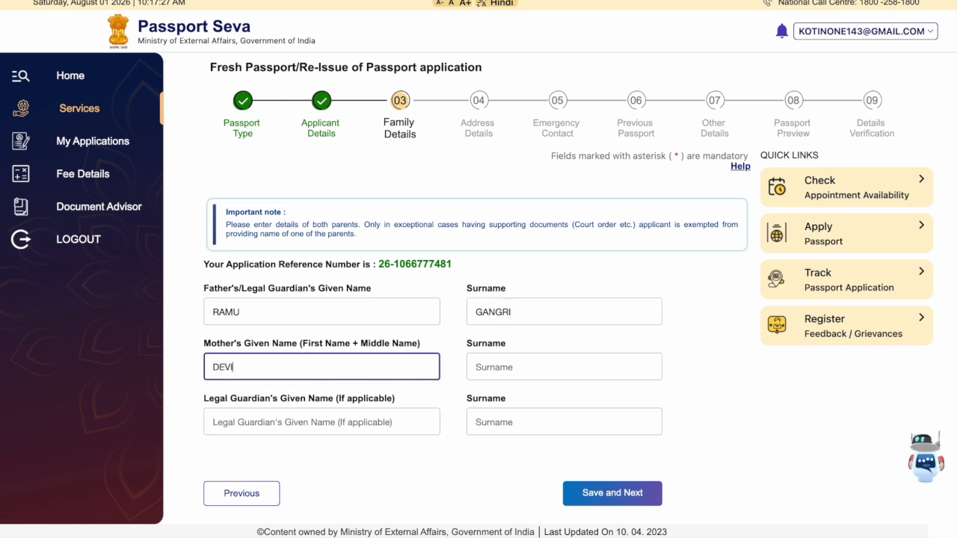
pyautogui.click(543, 375)
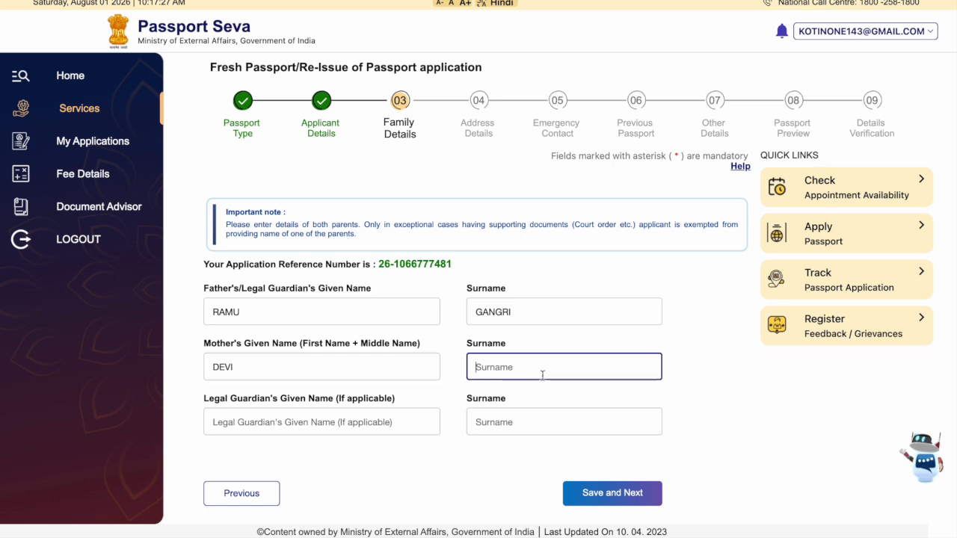
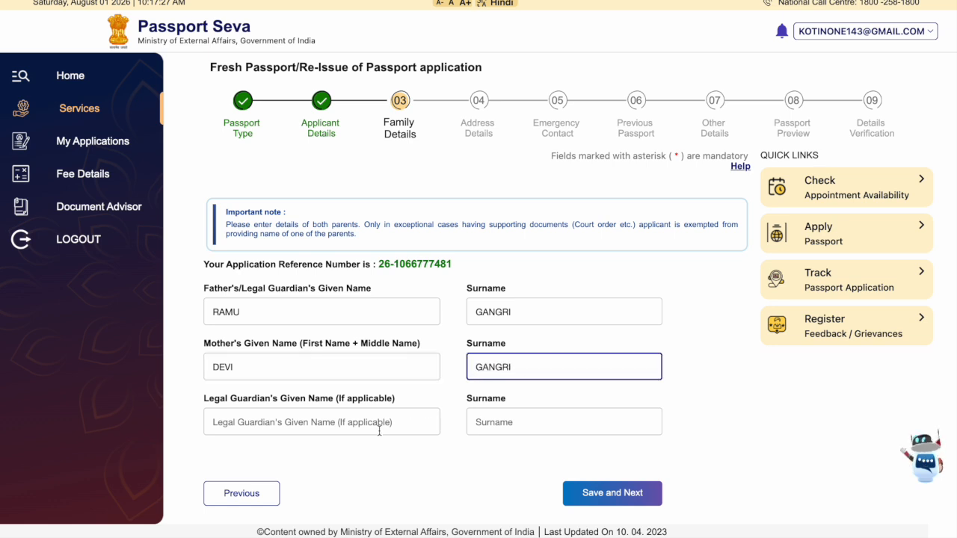
pyautogui.click(378, 426)
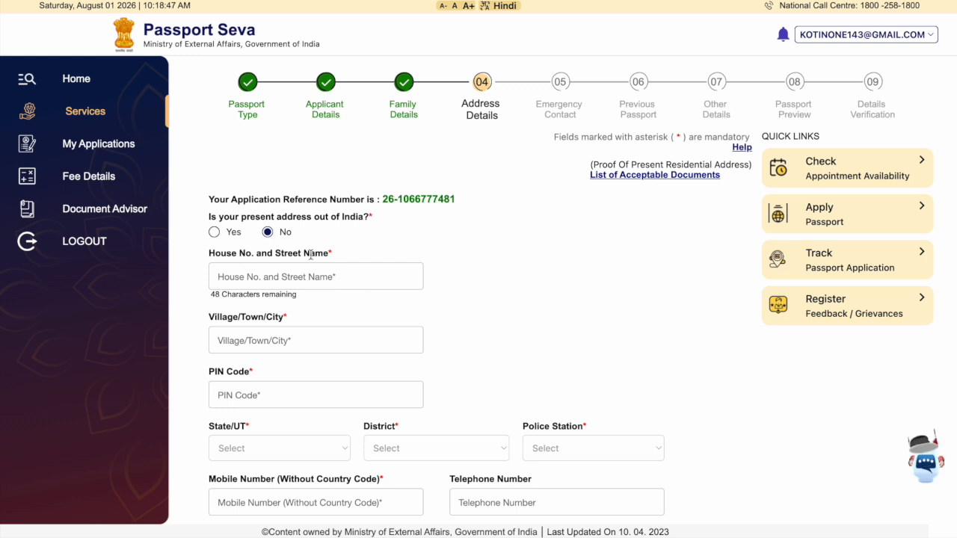
pyautogui.scroll(-1, 310, 252)
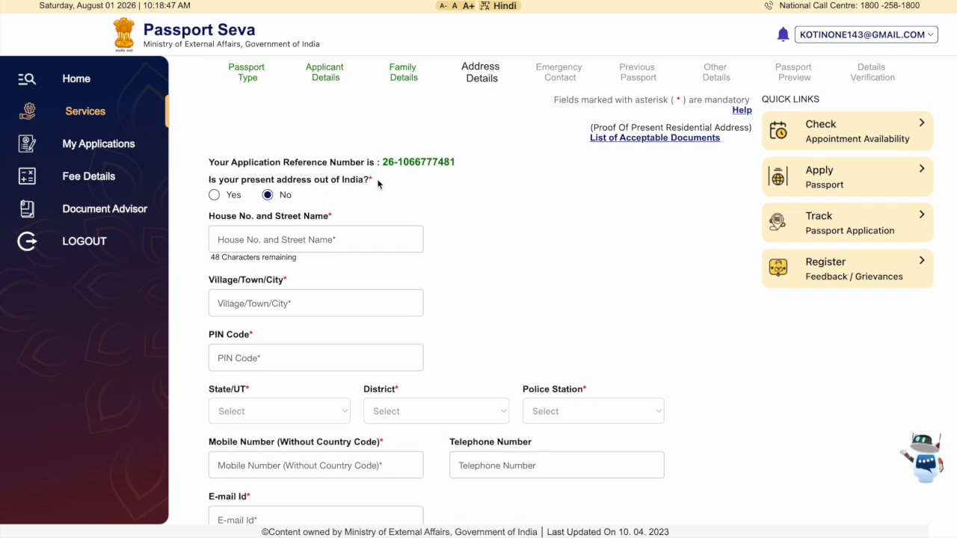
pyautogui.click(214, 196)
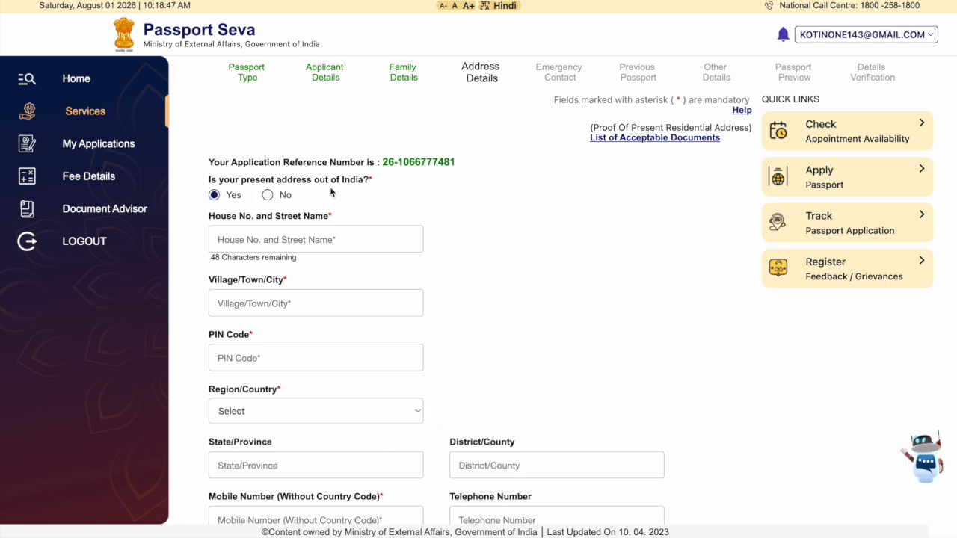
pyautogui.click(268, 195)
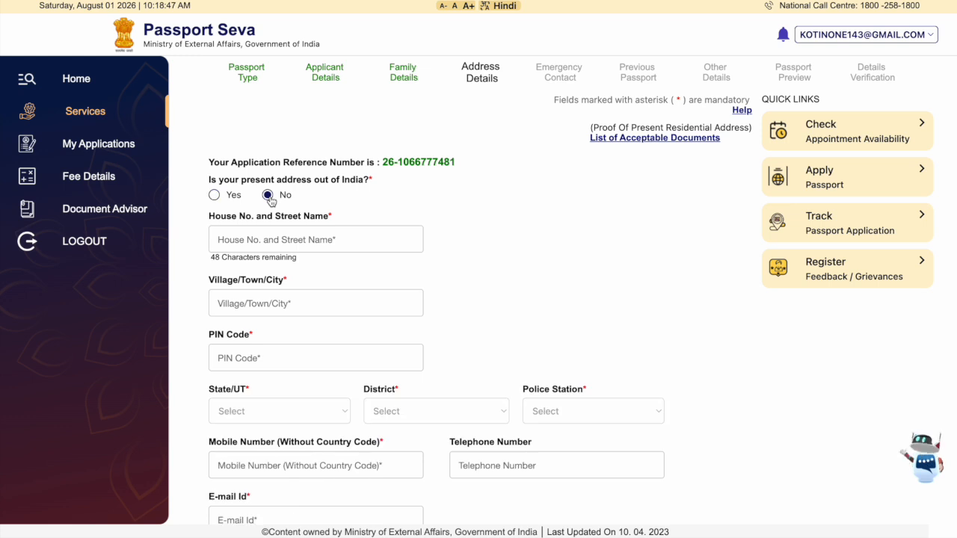
# Enter the applicant's house number in the House No. and Street Name field of the present address
pyautogui.scroll(-1, 292, 291)
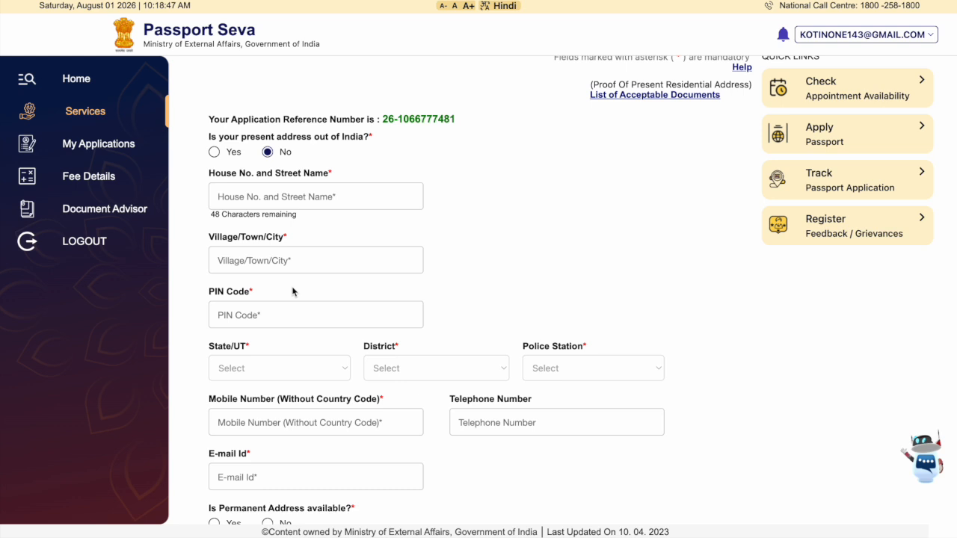
pyautogui.scroll(-1, 292, 291)
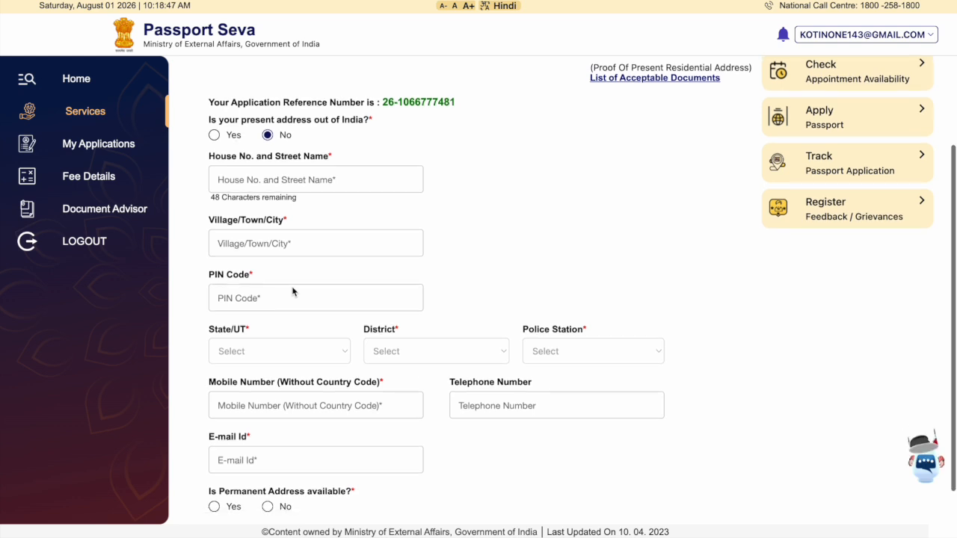
pyautogui.click(252, 178)
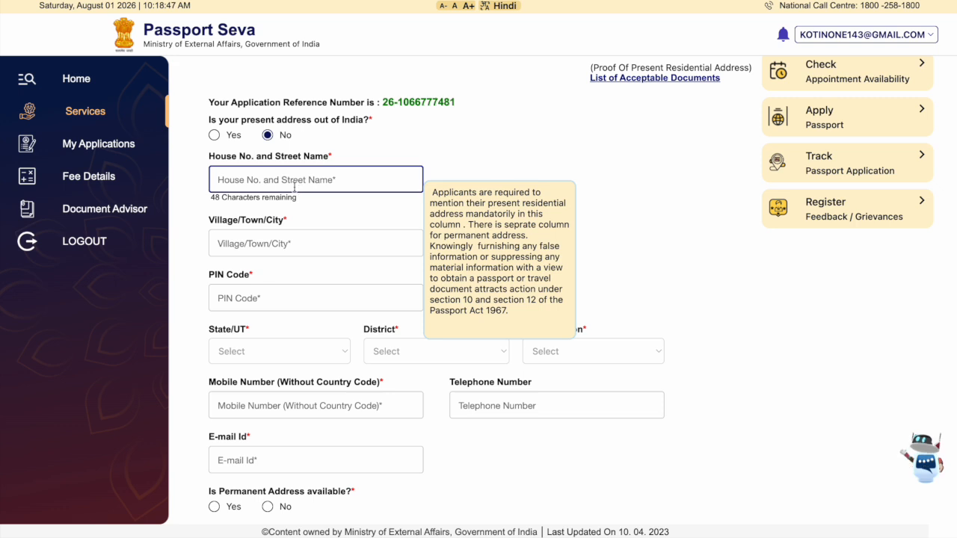
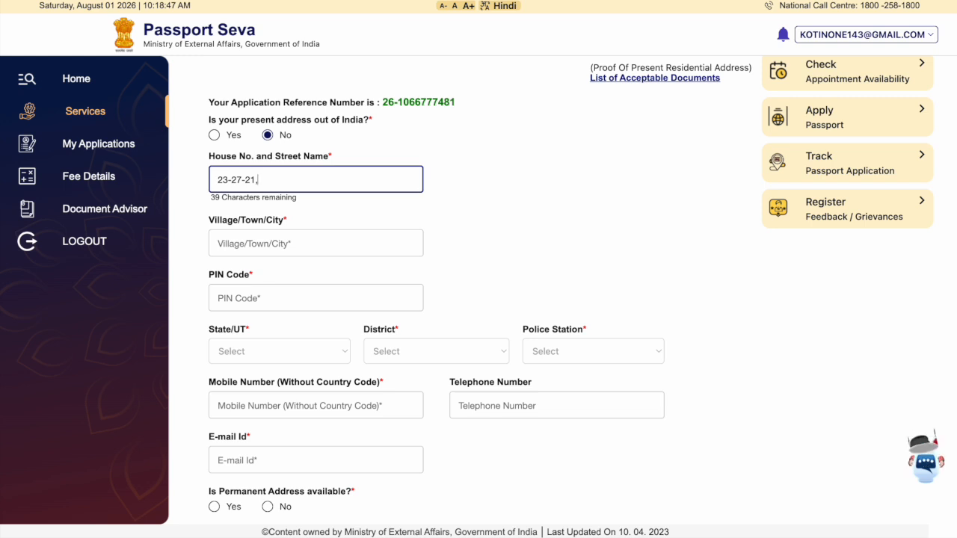
# Enter VISAKHAPATNAM as the village/town/city of the present address
pyautogui.click(281, 241)
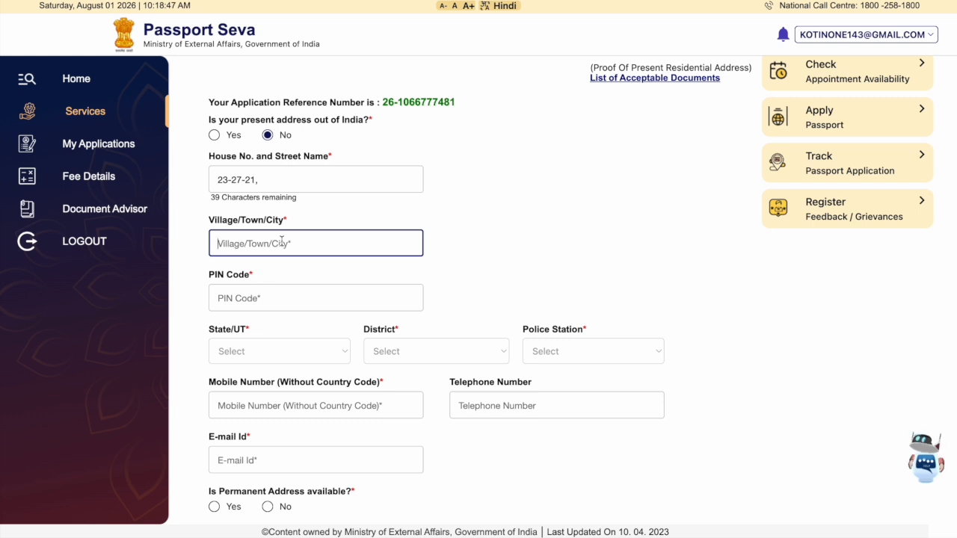
pyautogui.write('VISAK')
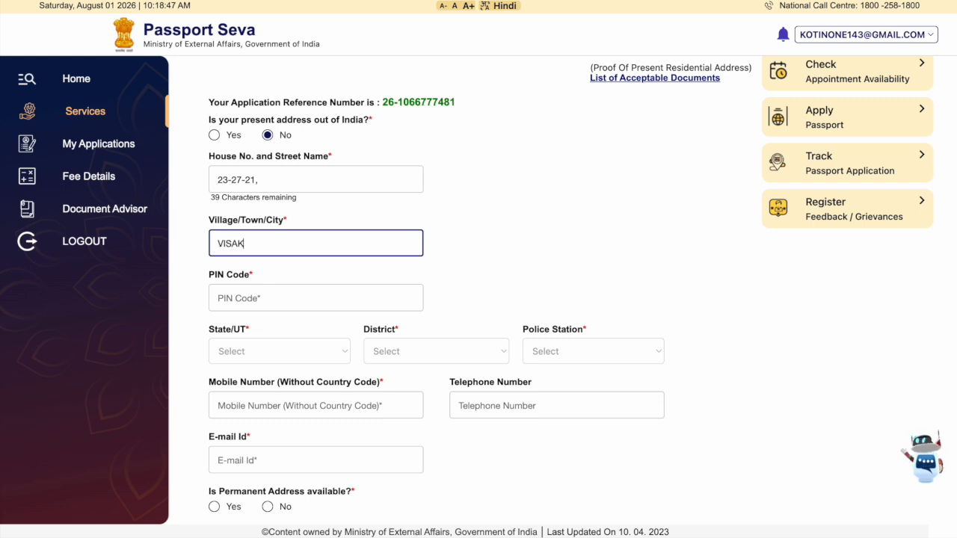
pyautogui.write('HAPT')
pyautogui.write('TNAM')
# Enter the PIN code of the present address
pyautogui.scroll(-1, 284, 337)
pyautogui.click(273, 248)
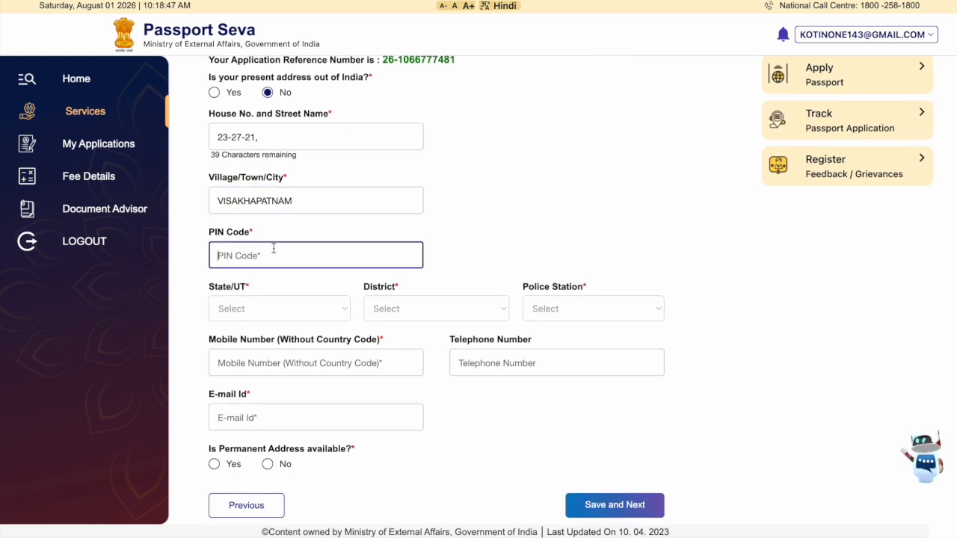
pyautogui.write('53')
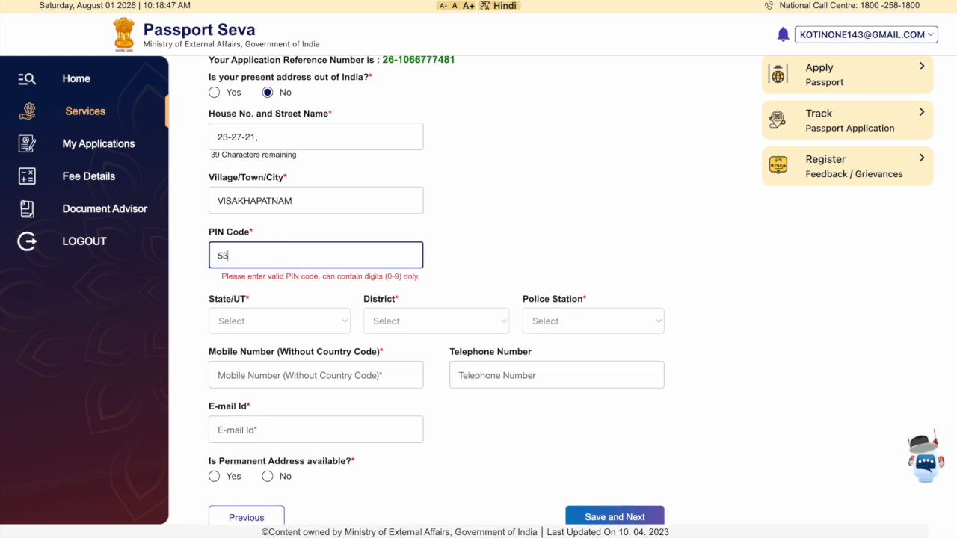
pyautogui.write('0091')
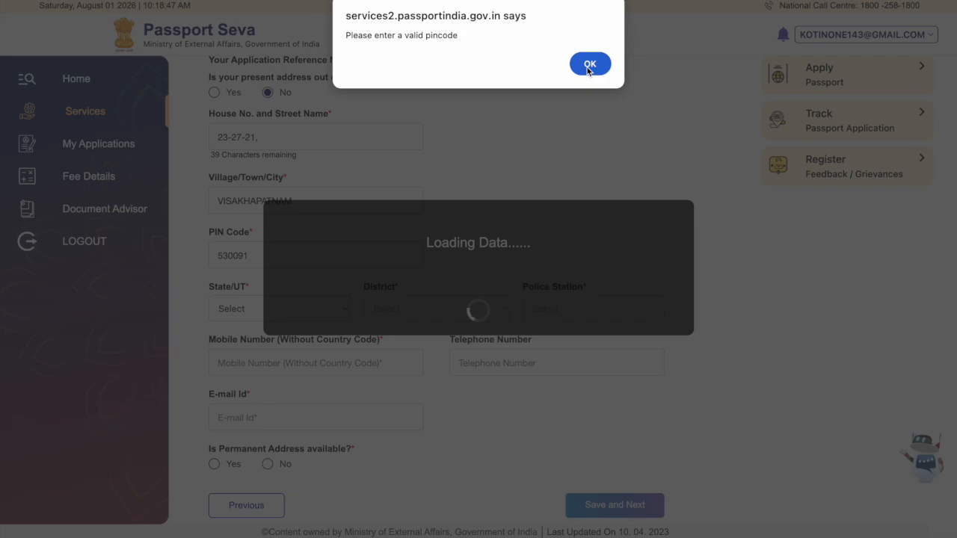
# Dismiss the invalid PIN code alert and re-enter the present address's PIN code
pyautogui.click(589, 66)
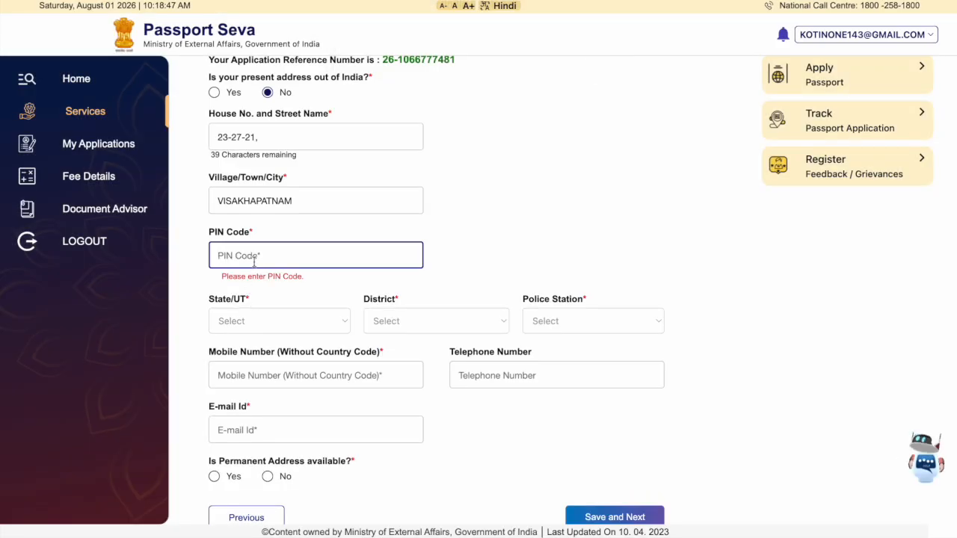
pyautogui.write('53')
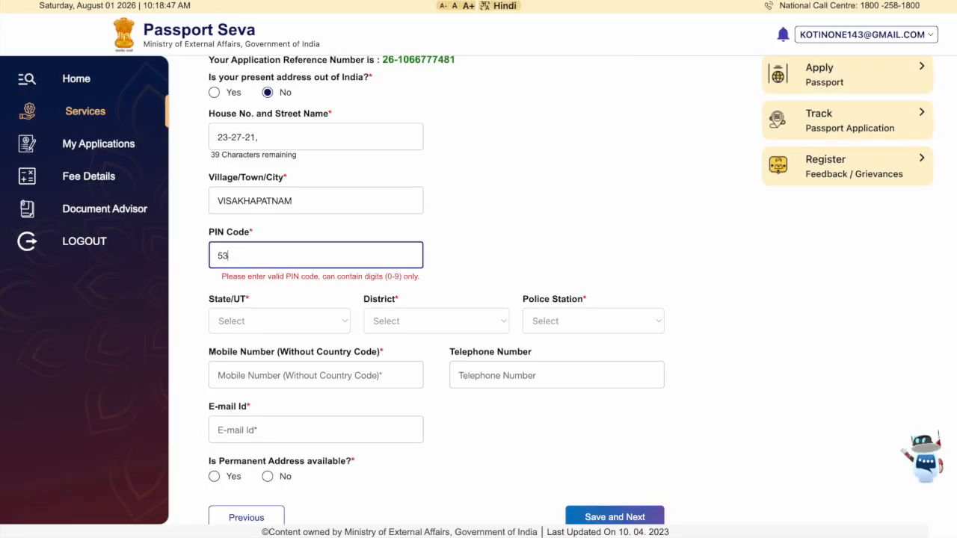
pyautogui.write('000')
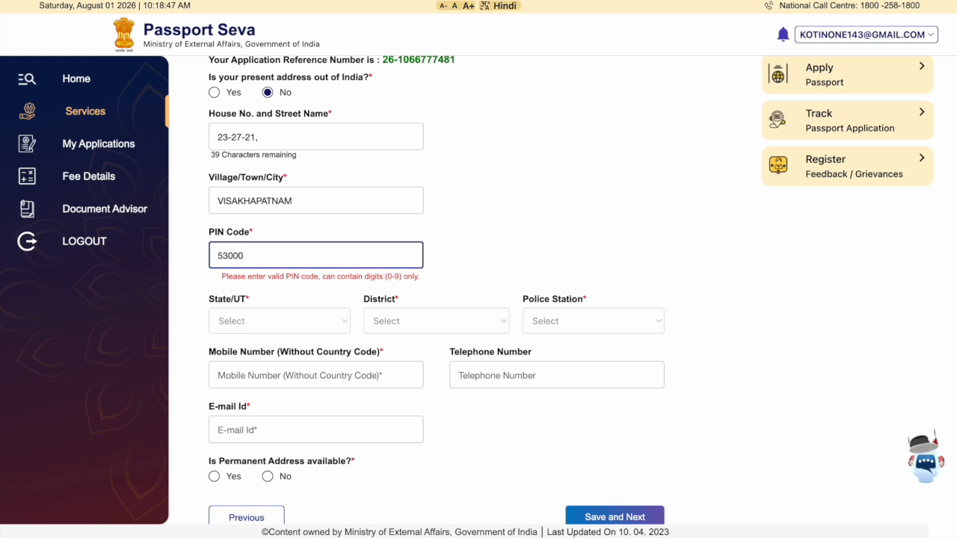
pyautogui.write('1')
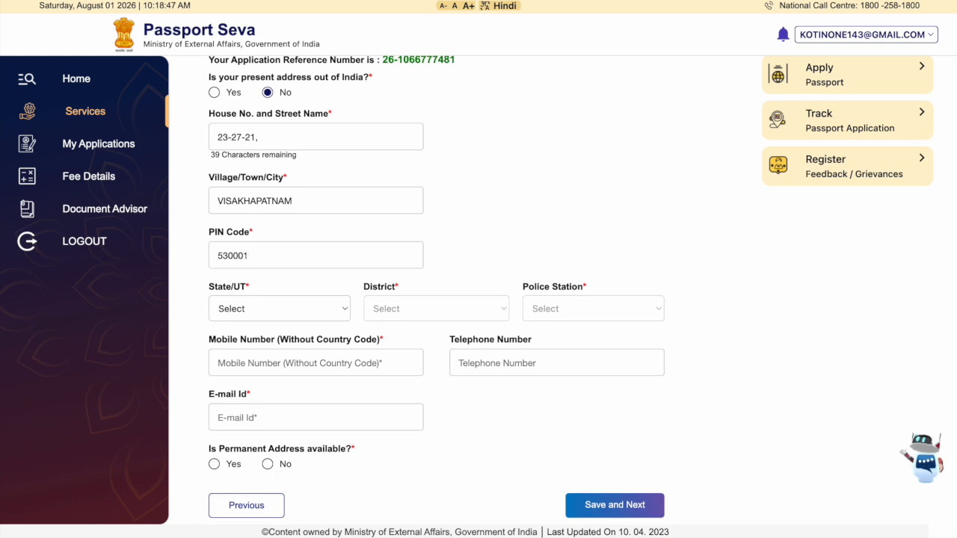
# Select Andhra Pradesh as the State/UT and Visakhapatnam as the district of the present address
pyautogui.click(346, 312)
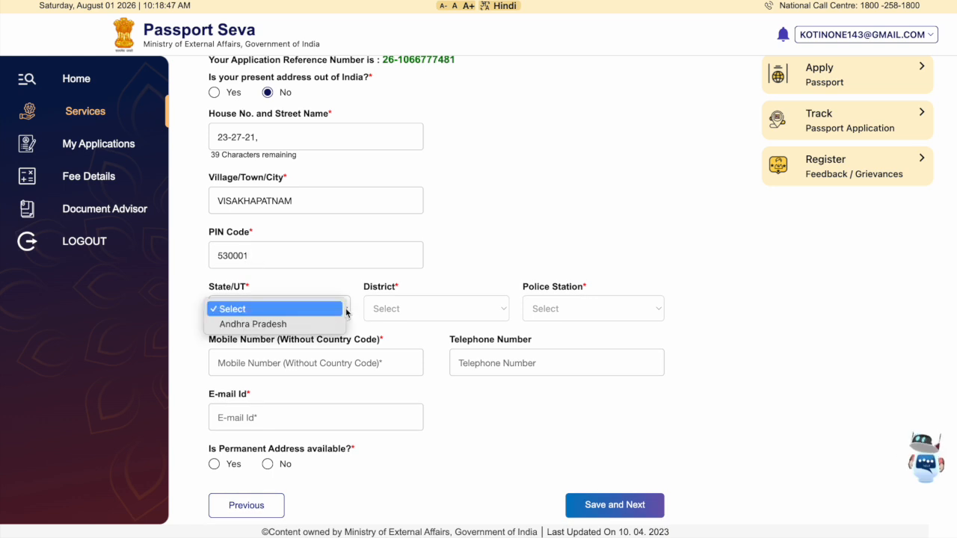
pyautogui.click(333, 323)
pyautogui.click(504, 311)
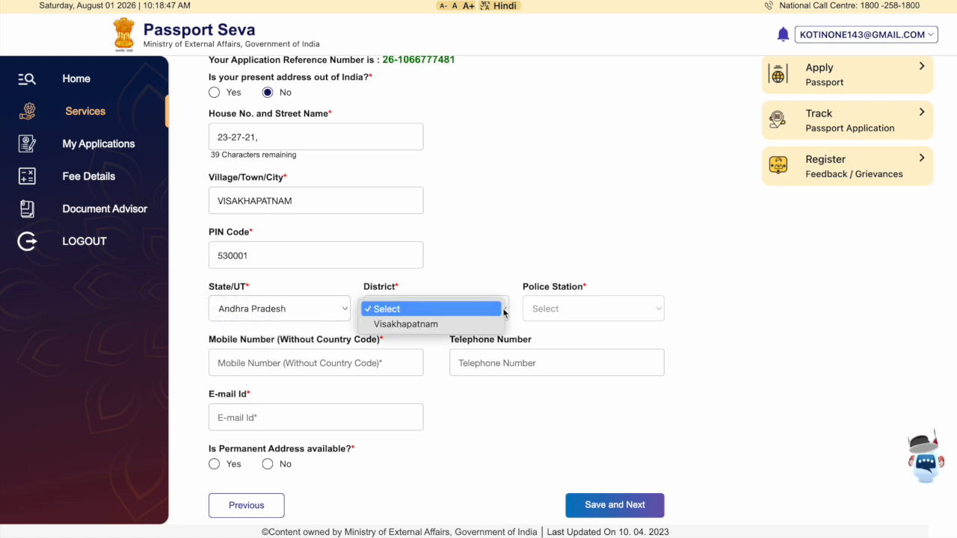
pyautogui.click(487, 324)
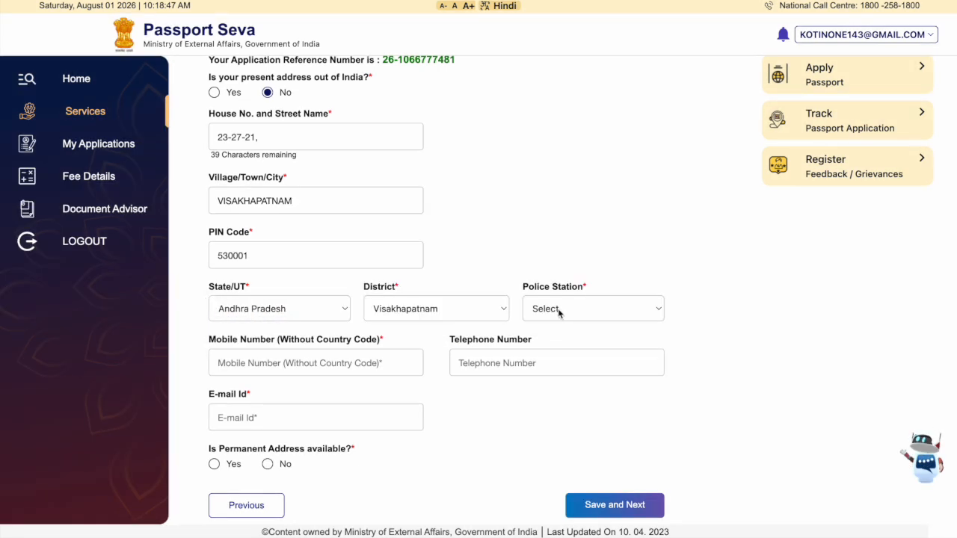
# Select I Town as the police station for the present address
pyautogui.click(557, 311)
pyautogui.scroll(-3, 564, 400)
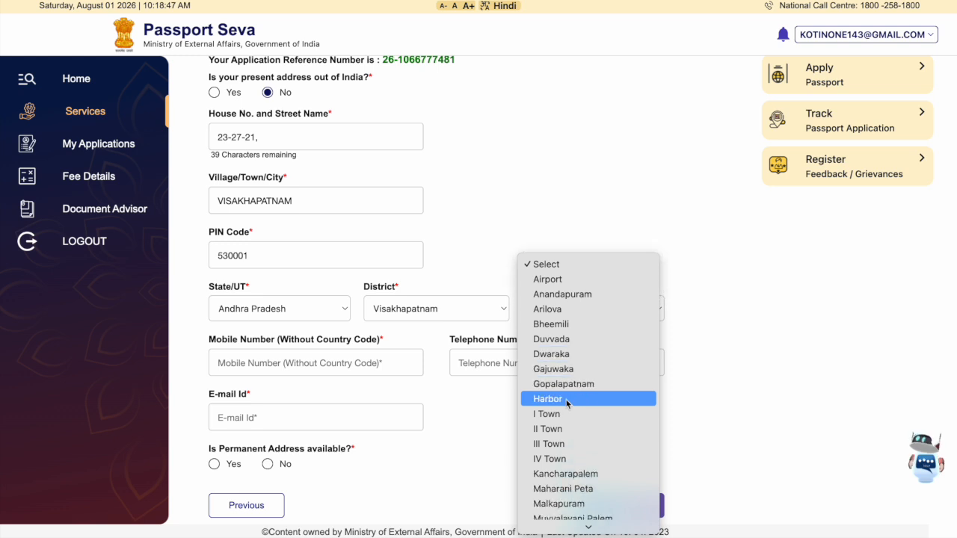
pyautogui.click(566, 413)
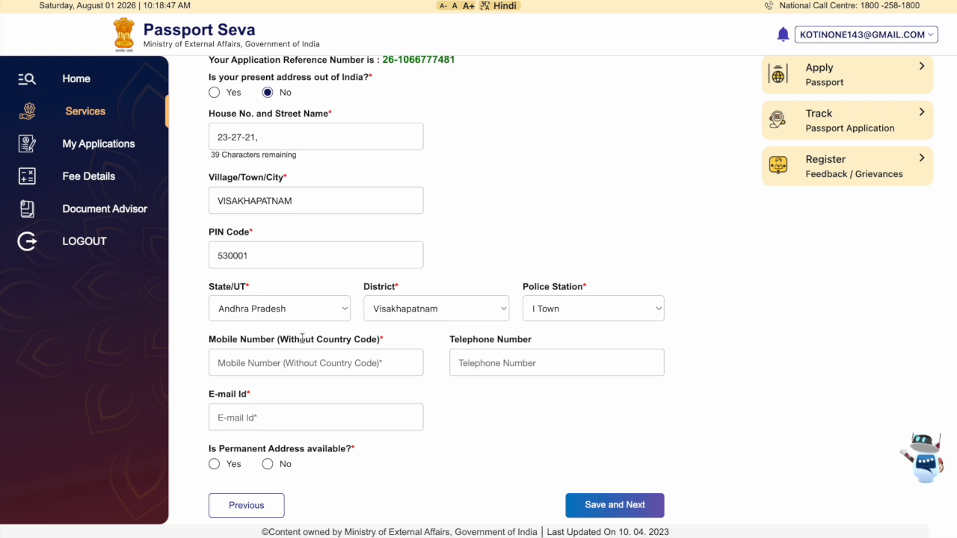
# Enter the applicant's e-mail address in the E-mail Id field of the present address
pyautogui.click(276, 358)
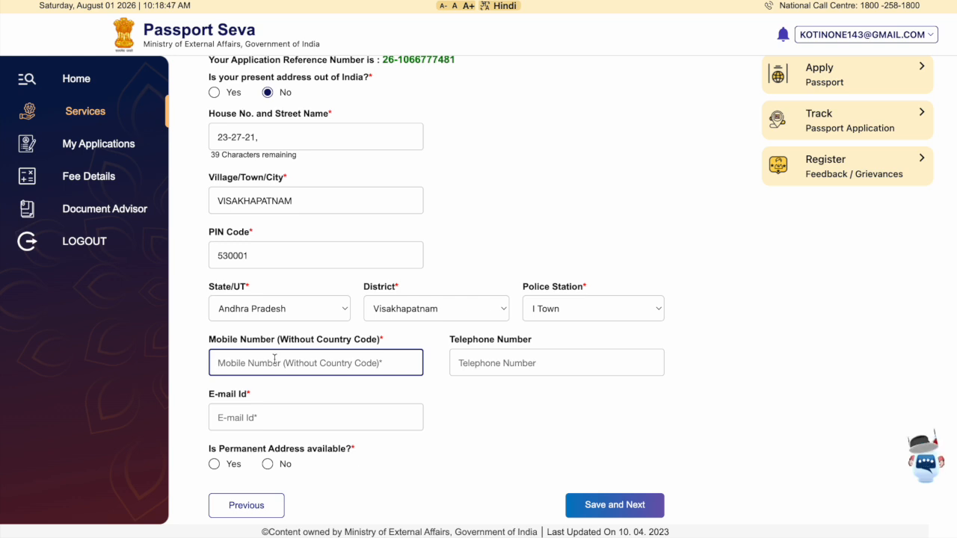
pyautogui.click(255, 419)
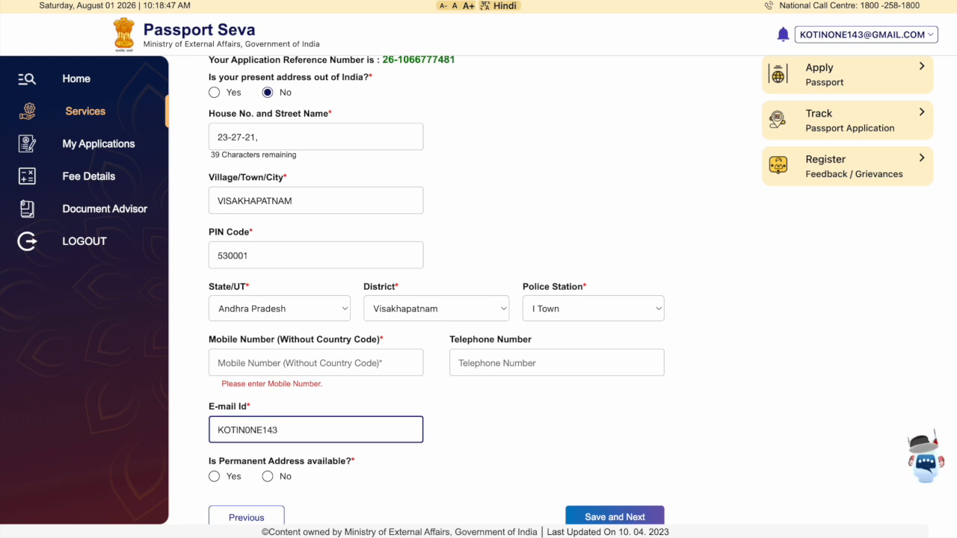
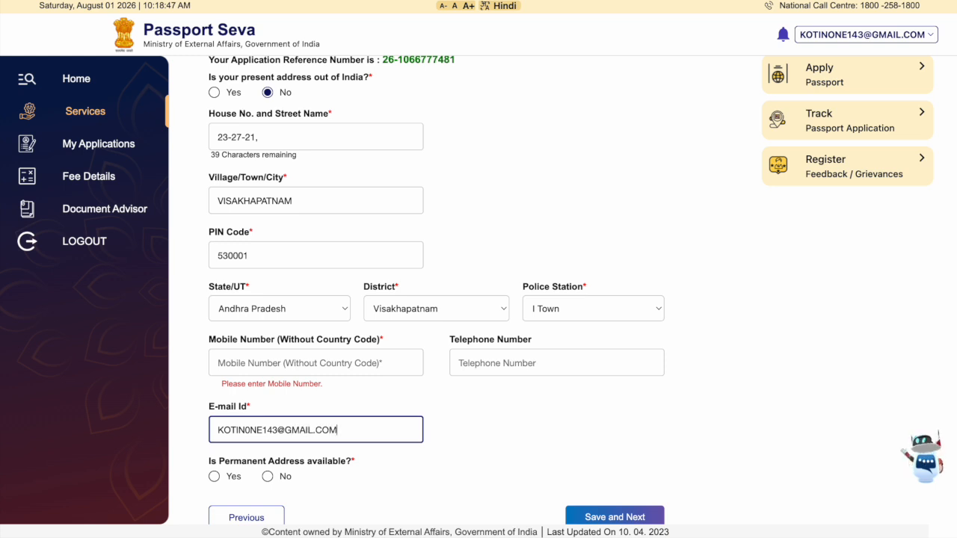
# Enter the applicant's 10-digit mobile number without country code
pyautogui.click(246, 366)
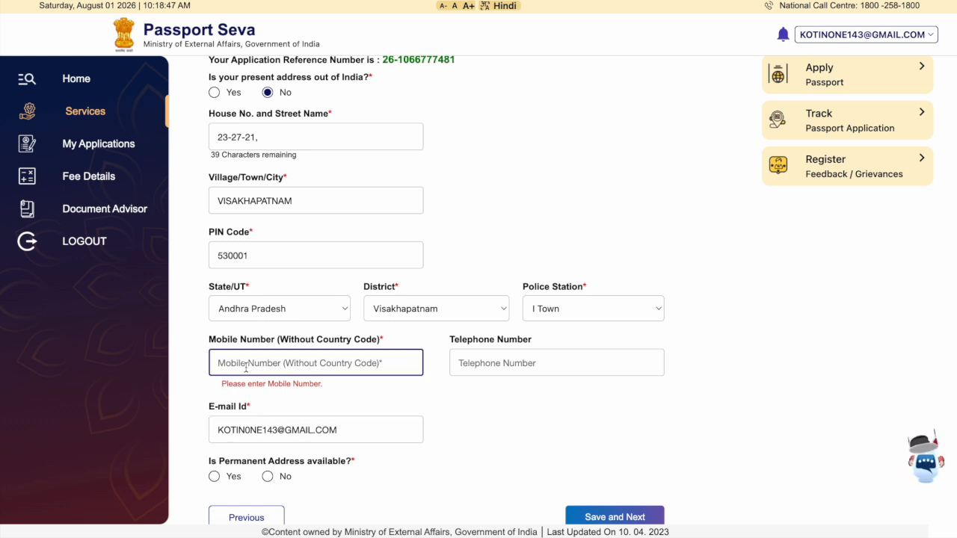
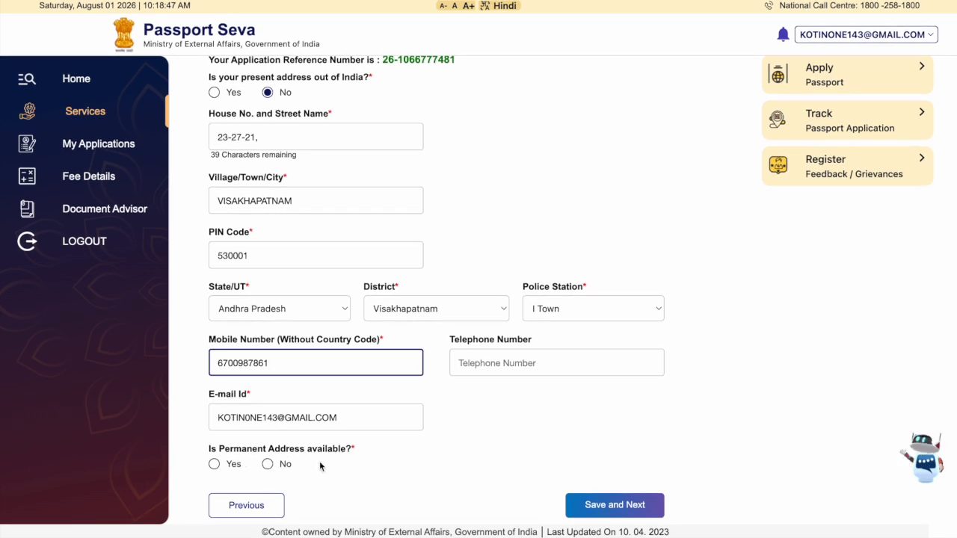
# Mark the permanent address as available and the same as the present address
pyautogui.click(216, 465)
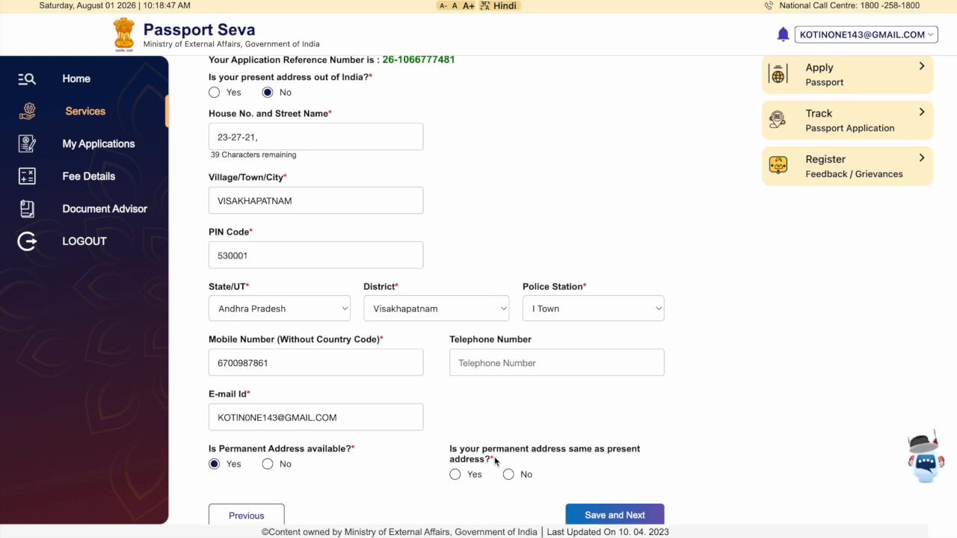
pyautogui.click(455, 475)
pyautogui.click(267, 464)
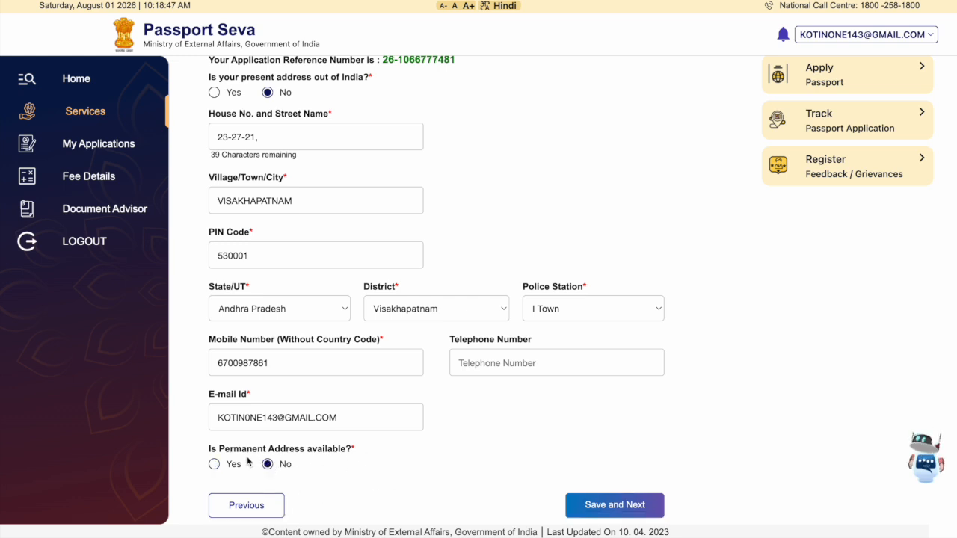
pyautogui.click(216, 465)
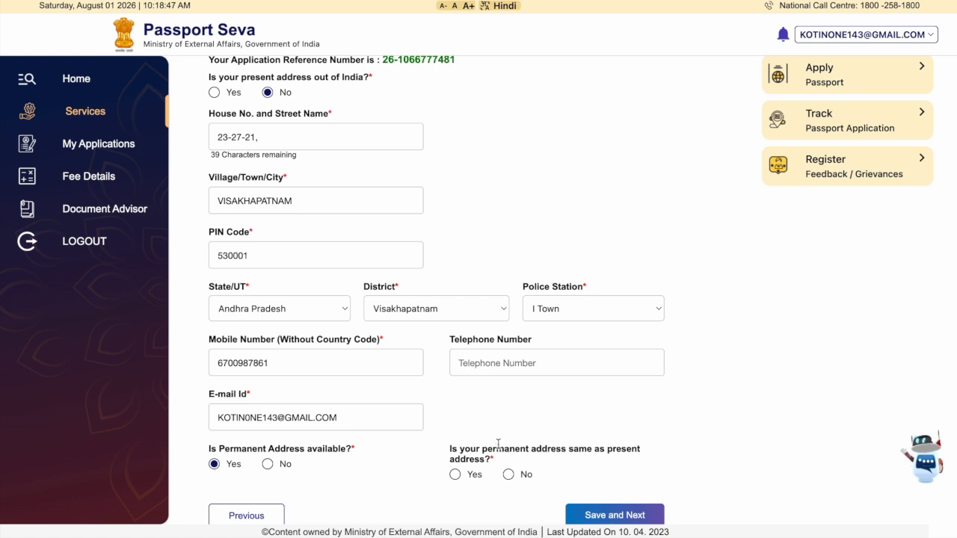
pyautogui.click(455, 475)
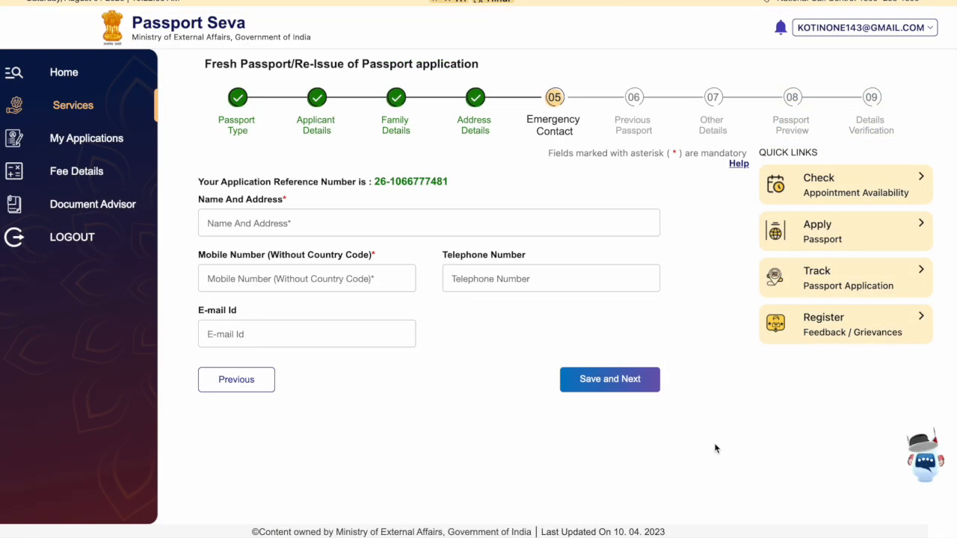
# Enter the emergency contact's name and house number in the Name And Address field
pyautogui.click(331, 217)
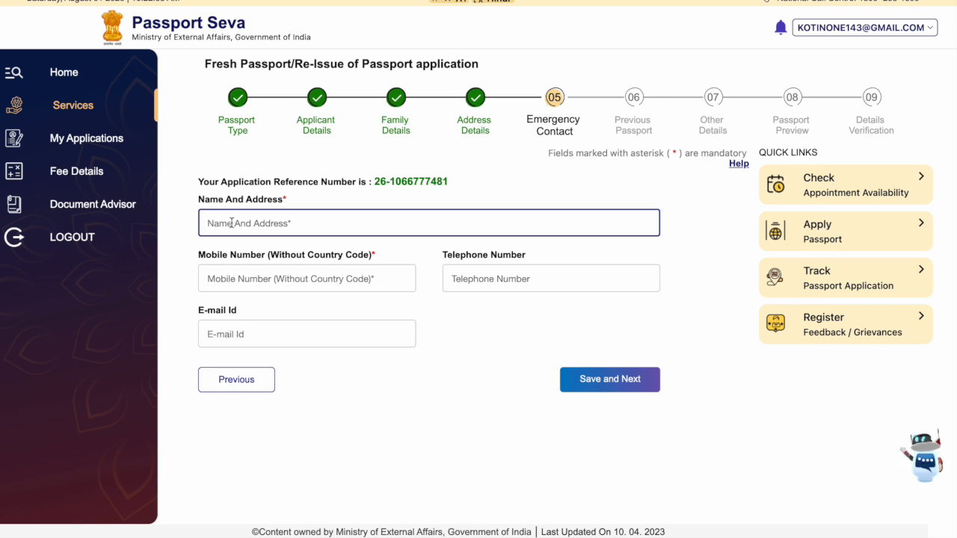
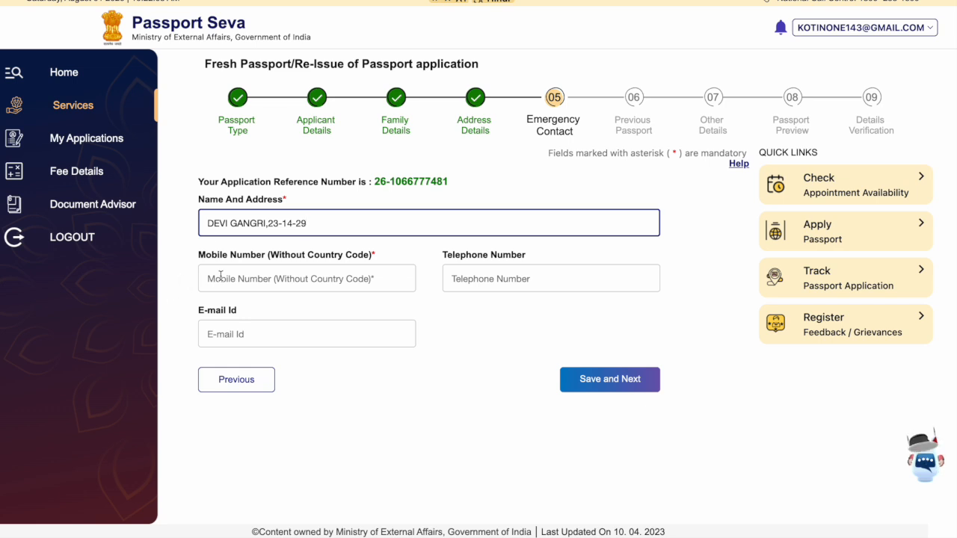
# Save the emergency contact details and continue to the next page
pyautogui.click(255, 281)
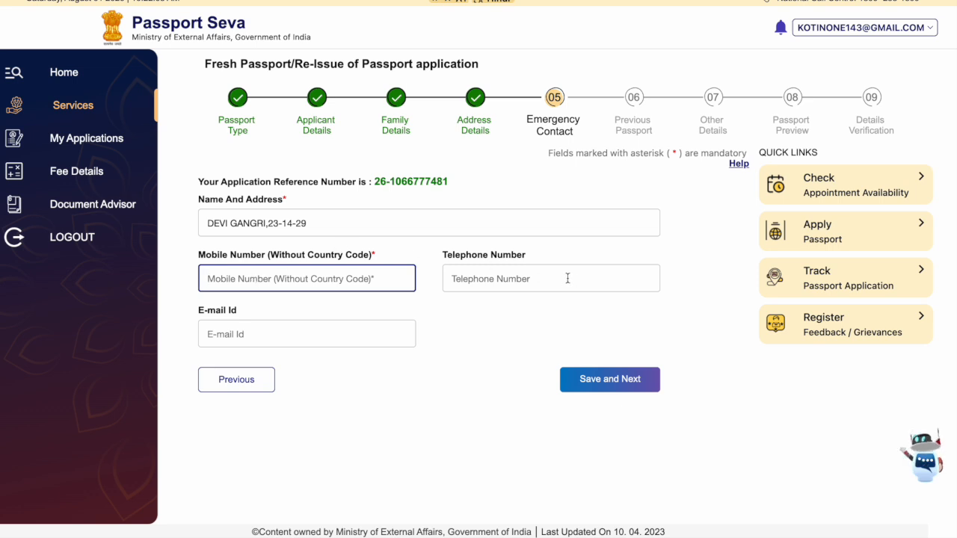
pyautogui.click(263, 343)
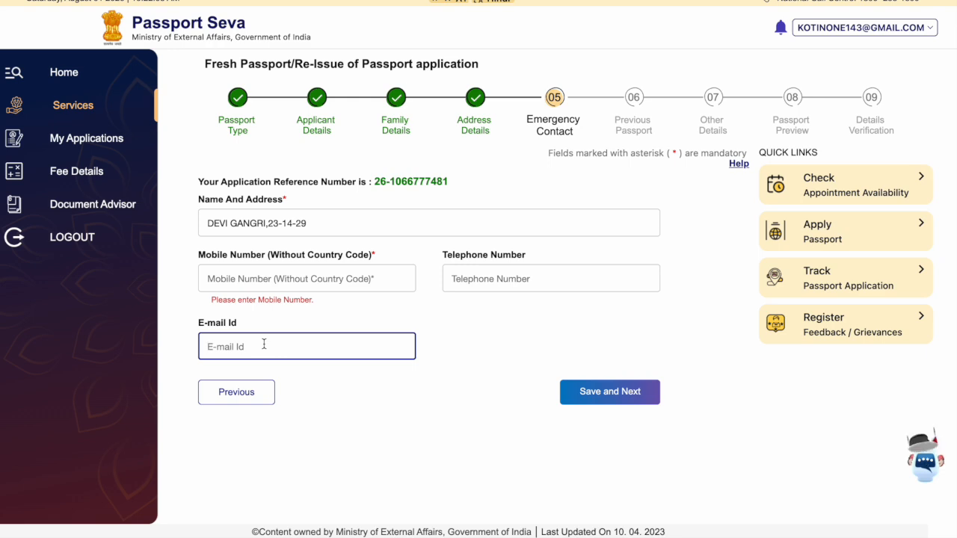
pyautogui.click(596, 404)
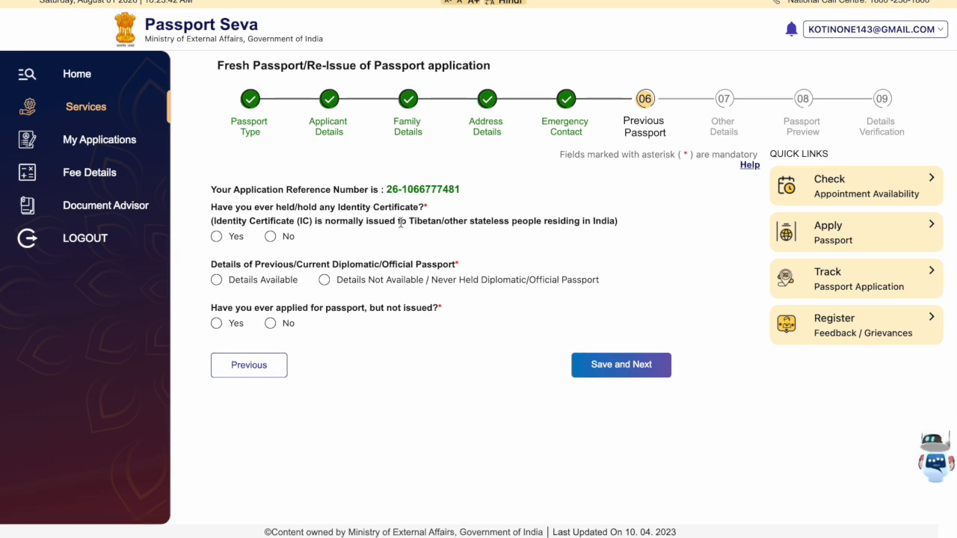
# Answer No to having held an Identity Certificate and save the previous passport page
pyautogui.click(270, 236)
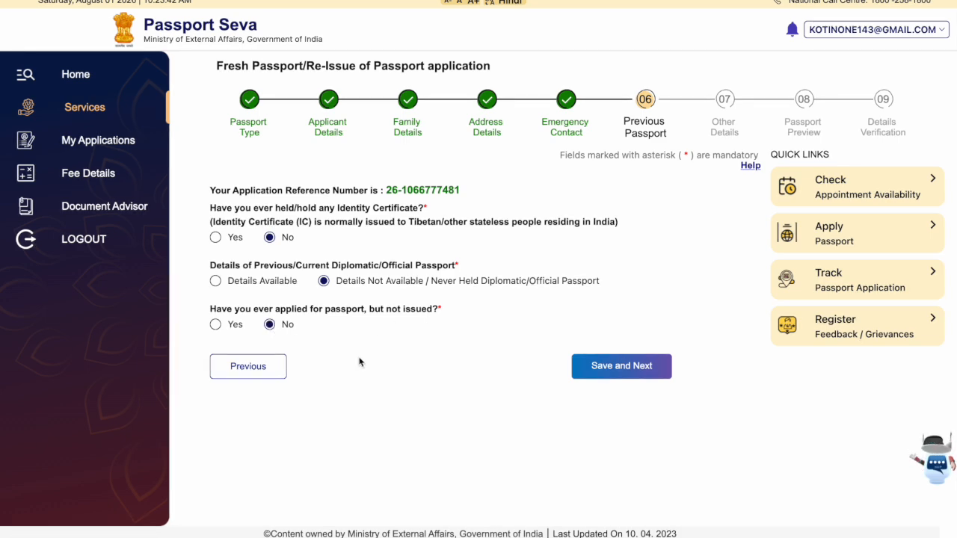
pyautogui.click(625, 367)
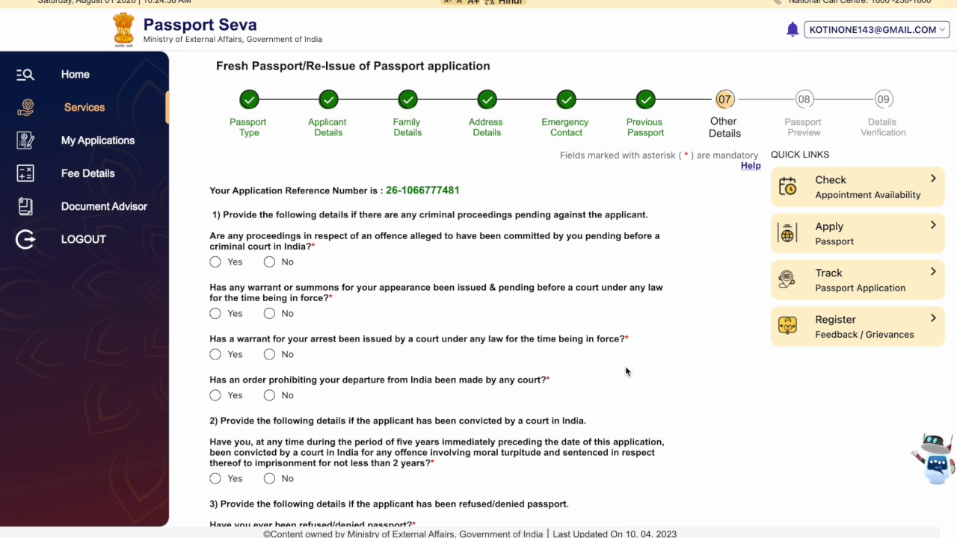
# Review the criminal proceedings, conviction and passport refusal questions on the Other Details page
pyautogui.scroll(-1, 626, 372)
pyautogui.scroll(-1, 625, 372)
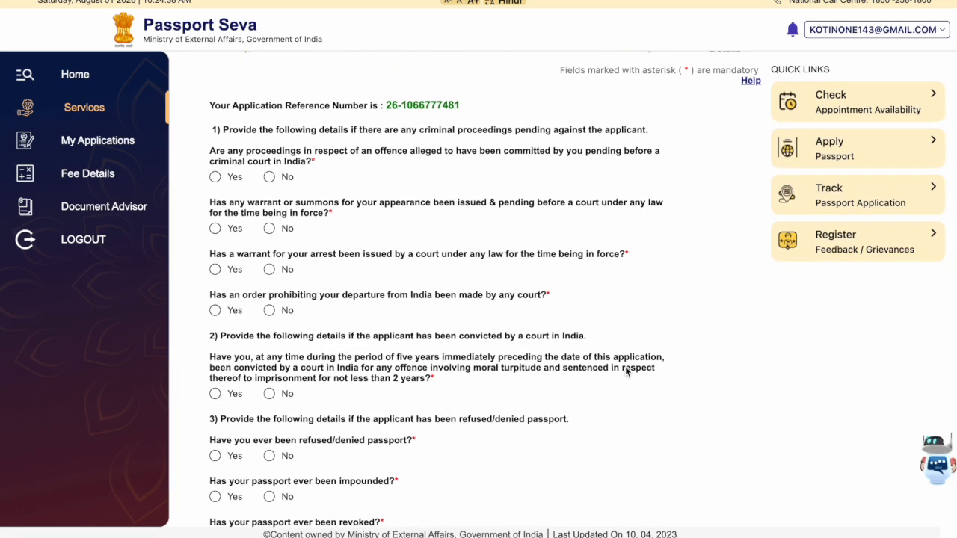
pyautogui.scroll(2, 625, 363)
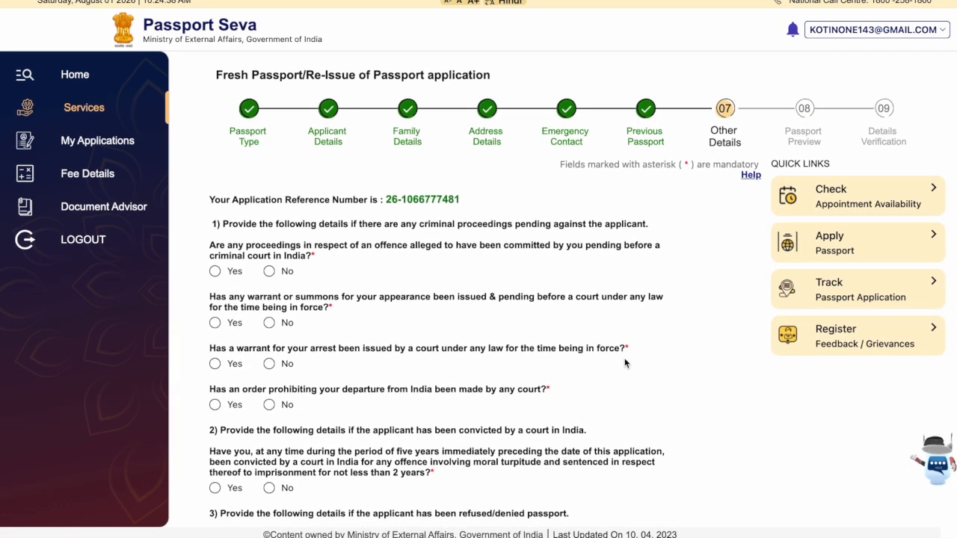
pyautogui.scroll(-1, 625, 363)
pyautogui.scroll(-1, 624, 363)
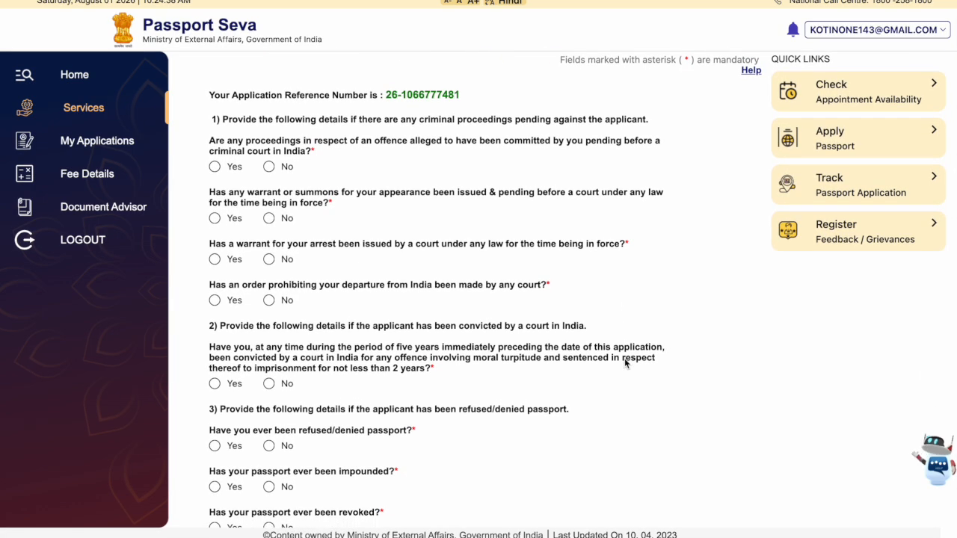
pyautogui.scroll(-1, 625, 364)
pyautogui.scroll(-1, 624, 364)
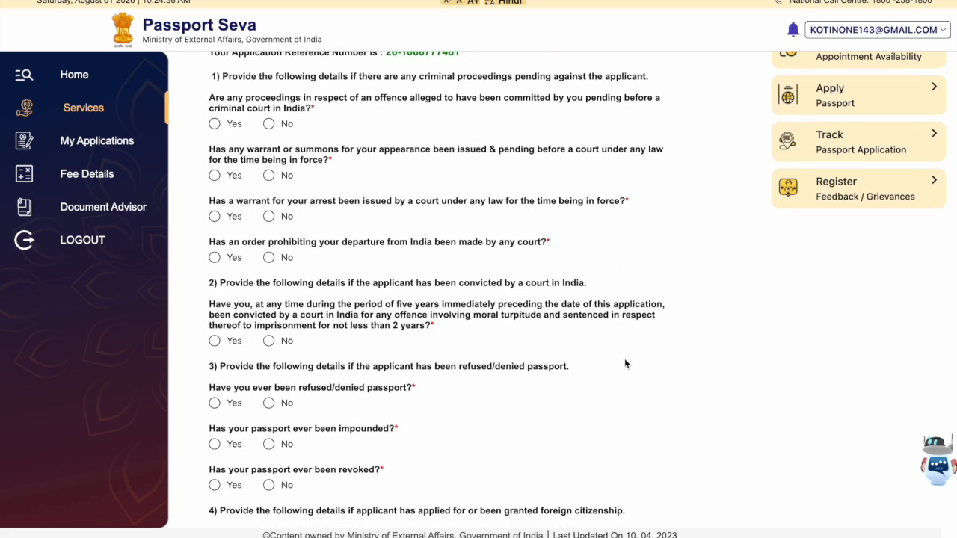
pyautogui.scroll(-2, 625, 364)
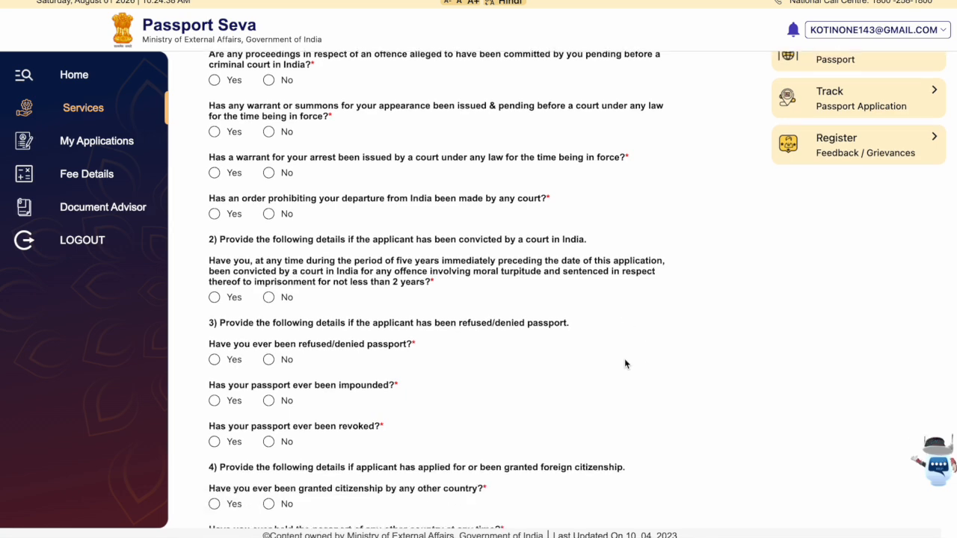
# Answer No to the pending proceedings, warrant, arrest, departure order, conviction and passport refusal questions
pyautogui.scroll(-2, 627, 351)
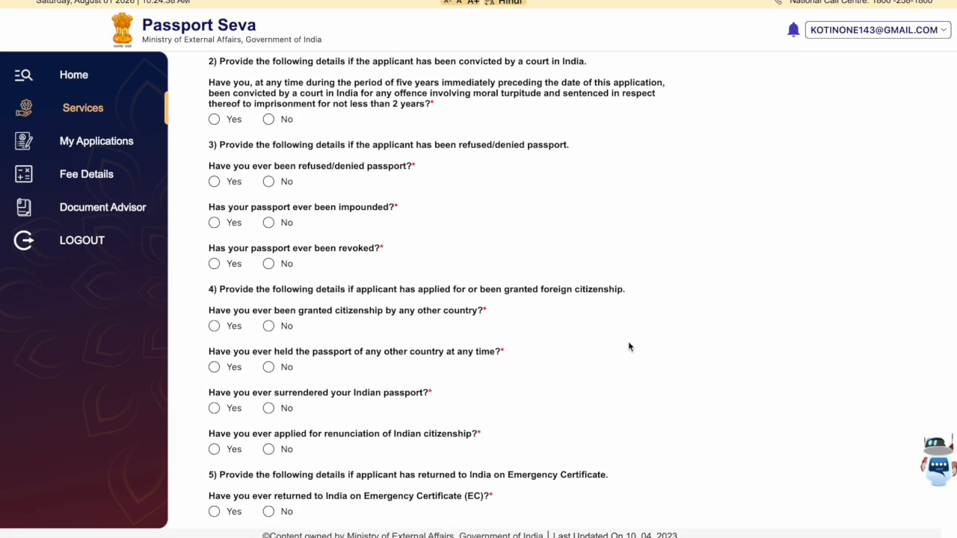
pyautogui.scroll(5, 628, 341)
pyautogui.click(269, 263)
pyautogui.click(269, 315)
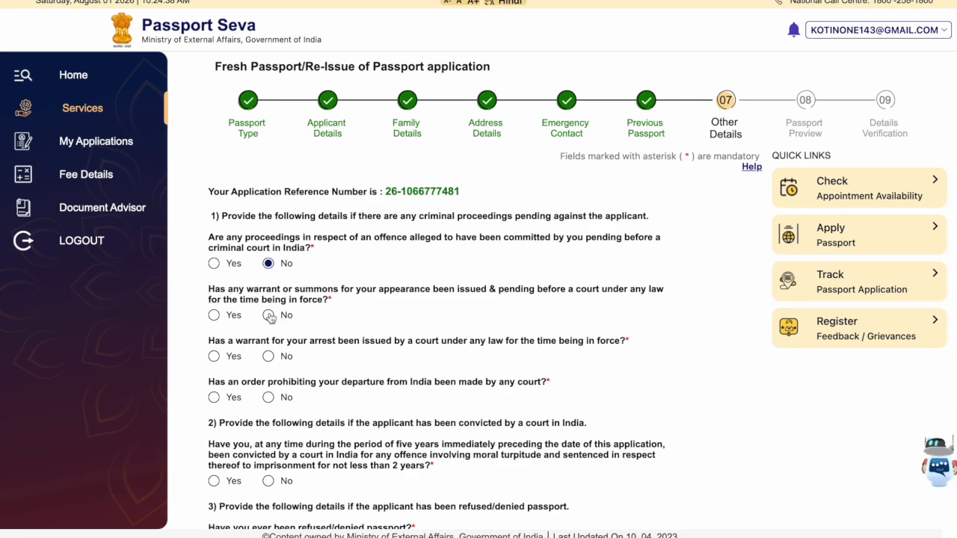
pyautogui.click(269, 358)
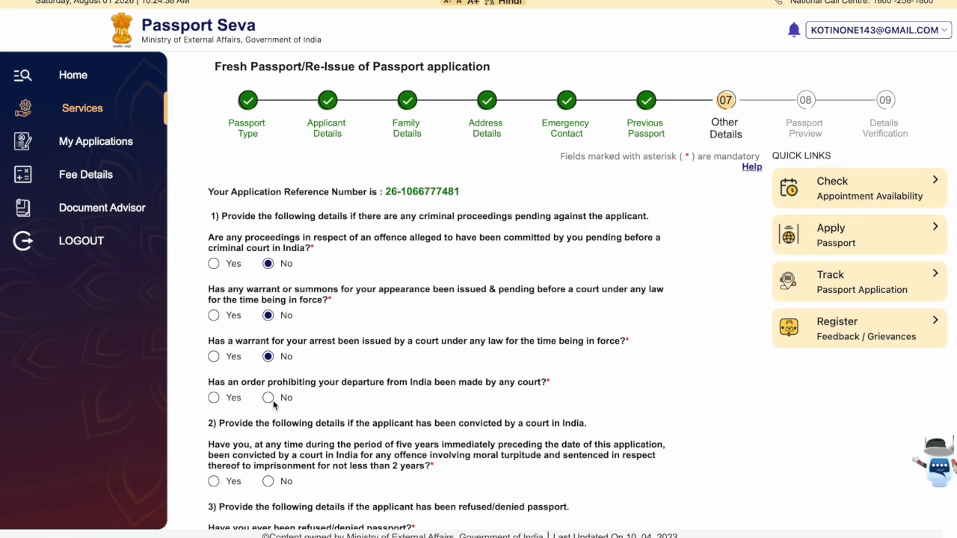
pyautogui.scroll(-2, 268, 404)
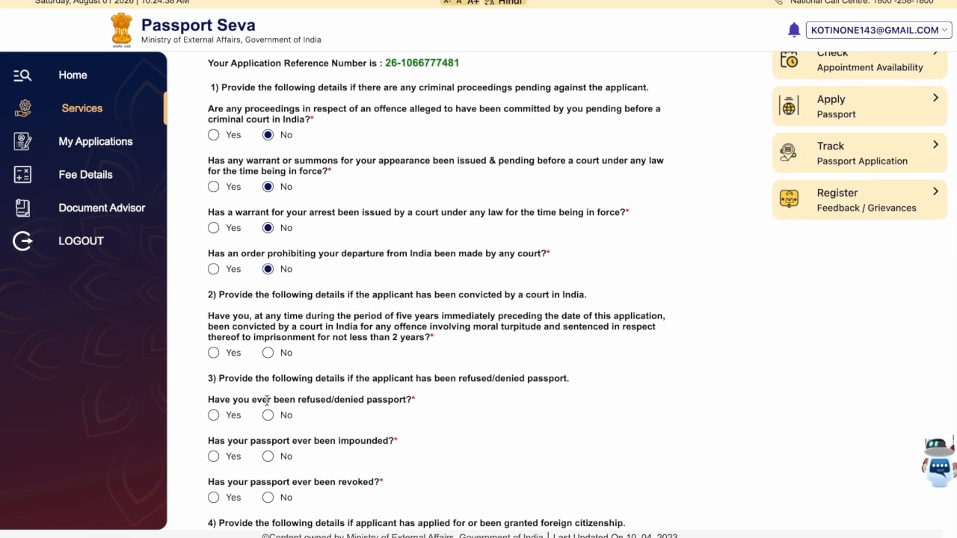
pyautogui.click(268, 346)
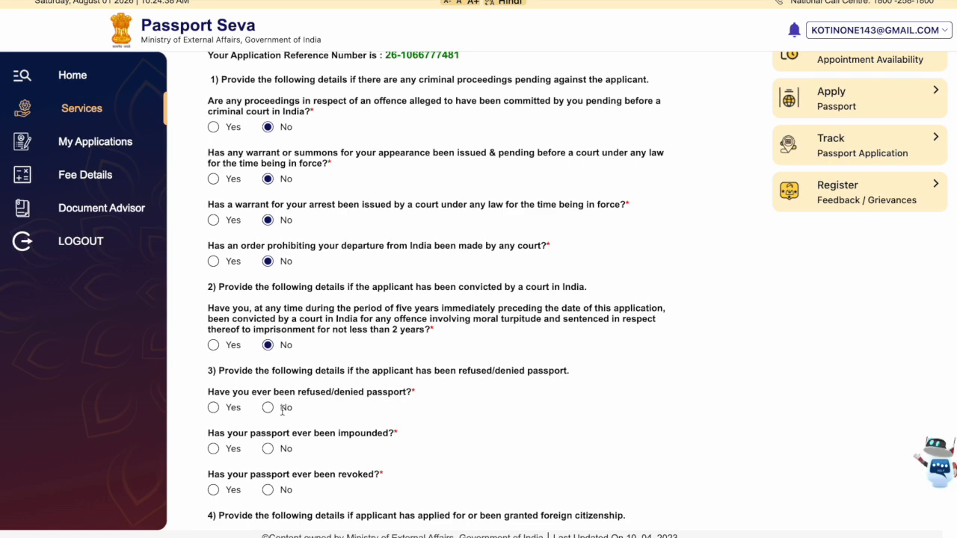
pyautogui.click(269, 410)
# Answer No to the passport impounded, revoked, foreign citizenship, surrender, renunciation and Emergency Certificate questions
pyautogui.scroll(-1, 313, 412)
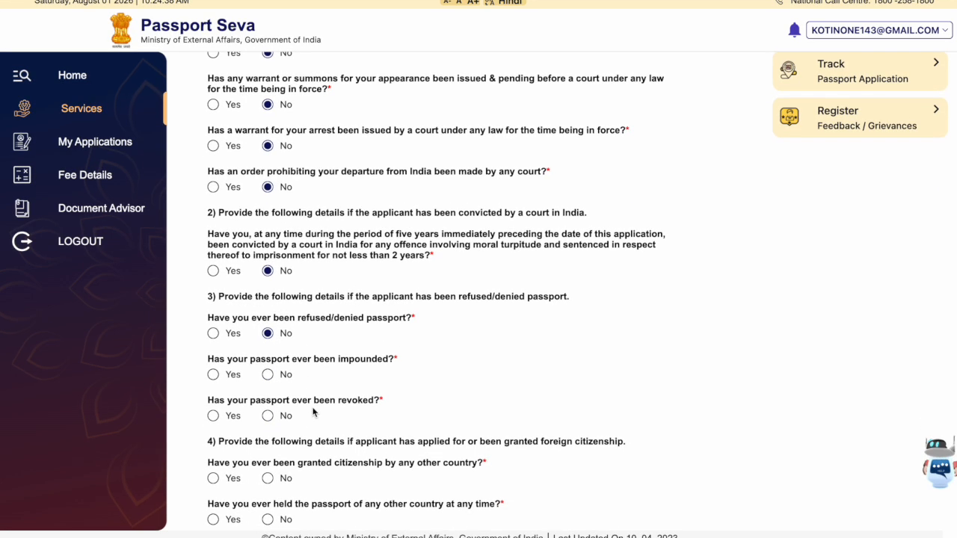
pyautogui.click(268, 376)
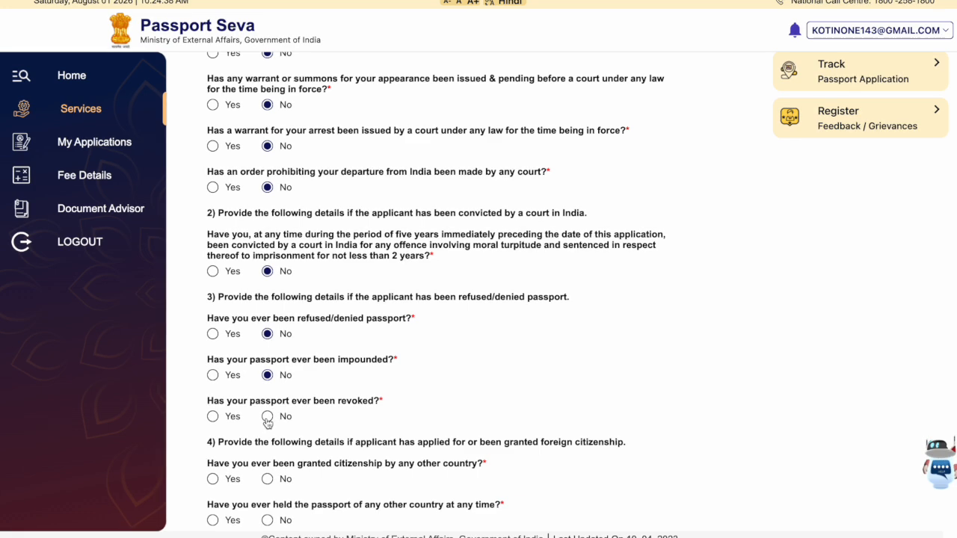
pyautogui.scroll(-3, 320, 438)
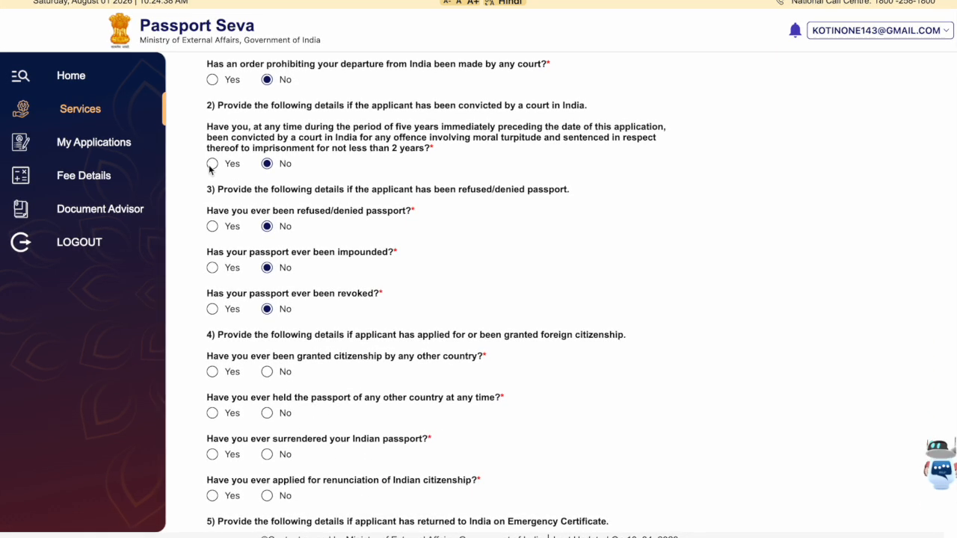
pyautogui.scroll(-2, 324, 325)
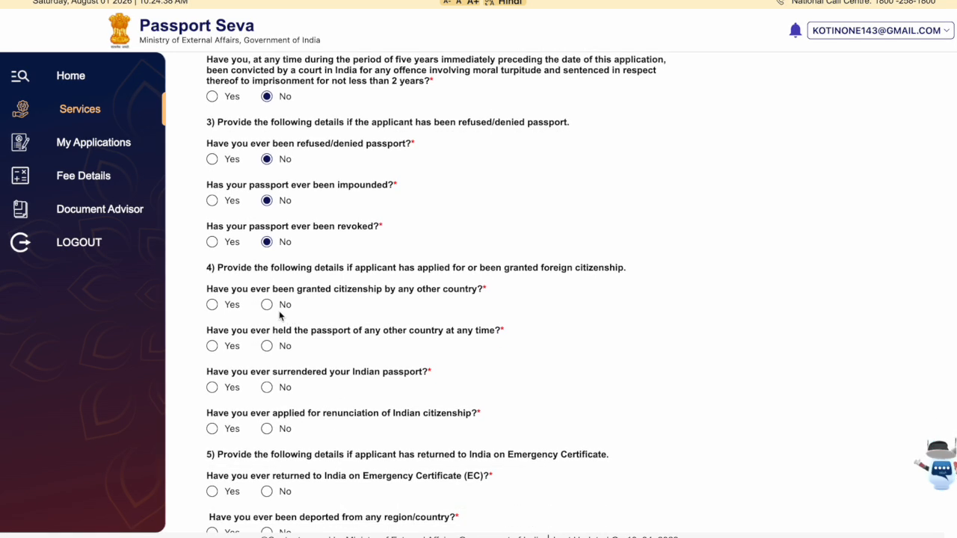
pyautogui.click(268, 306)
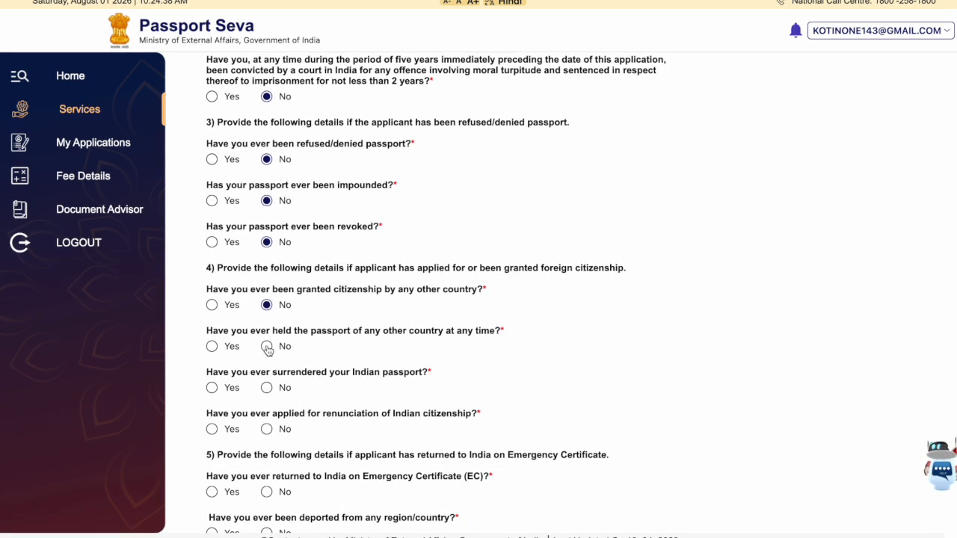
pyautogui.click(267, 389)
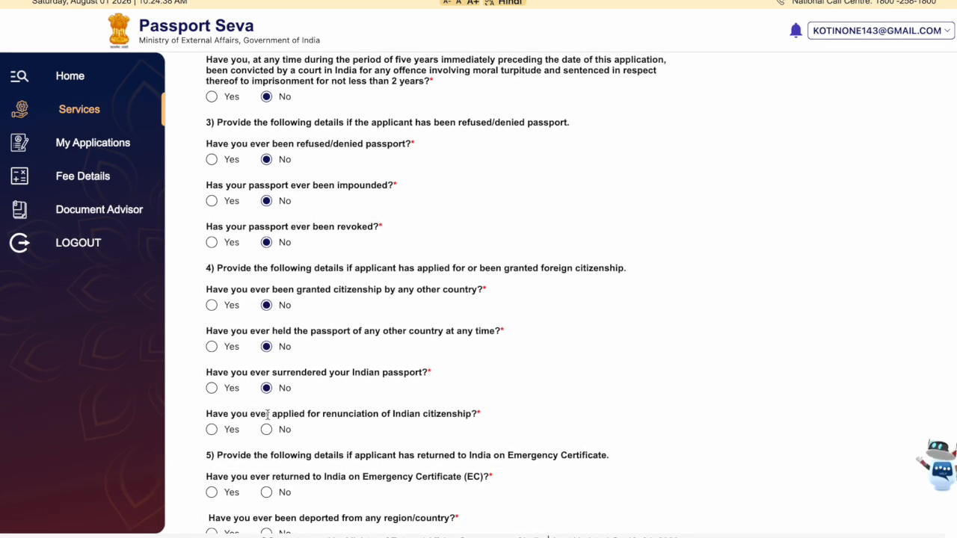
pyautogui.click(267, 430)
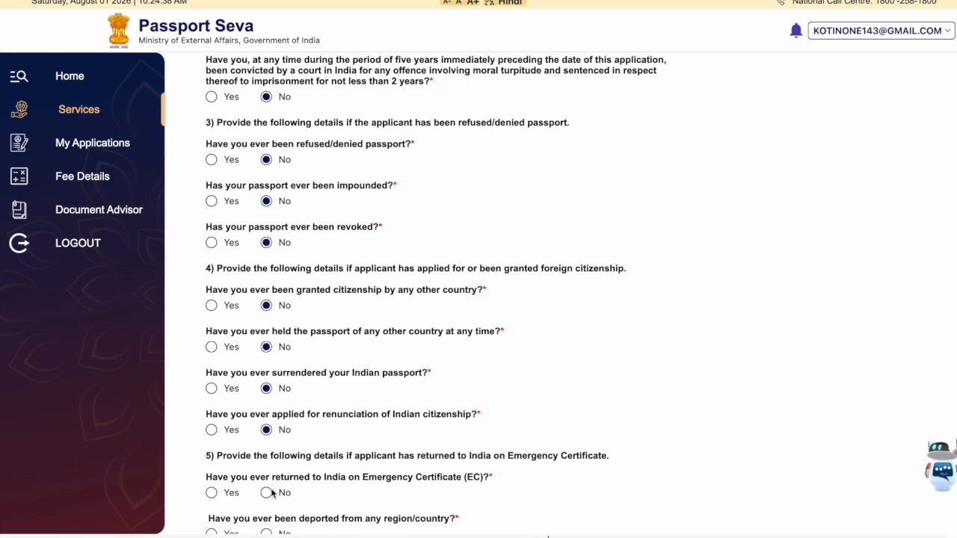
pyautogui.click(266, 494)
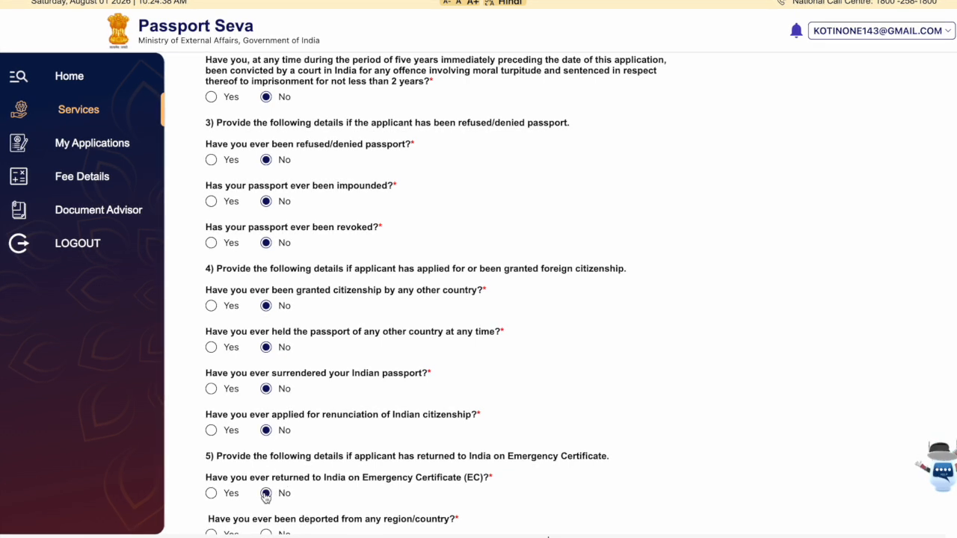
# Answer No to the remaining deportation questions and save the Other Details page
pyautogui.scroll(-1, 304, 495)
pyautogui.click(267, 478)
pyautogui.scroll(-1, 296, 478)
pyautogui.click(266, 476)
pyautogui.click(635, 516)
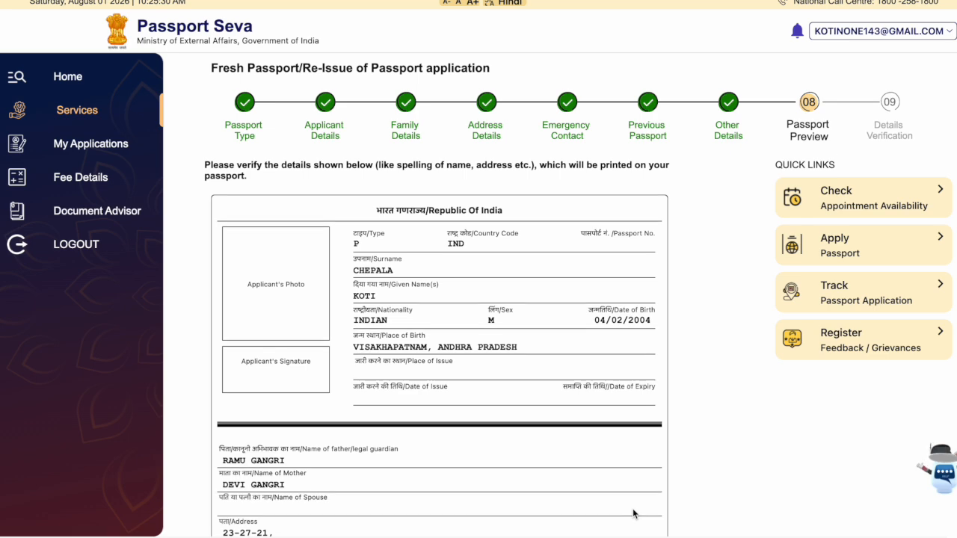
# Review the passport preview, agree that the information is true and correct, and save it
pyautogui.scroll(-2, 633, 514)
pyautogui.scroll(2, 633, 515)
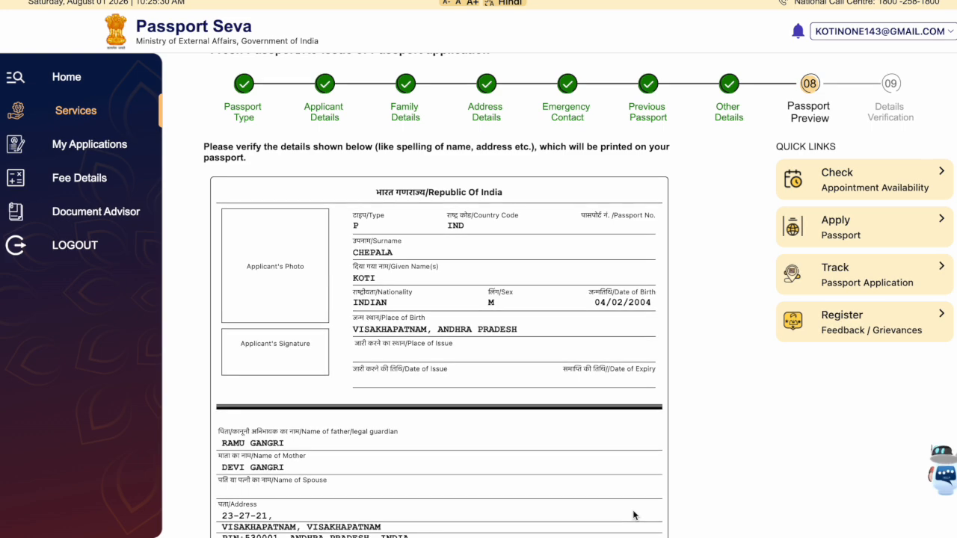
pyautogui.scroll(-1, 633, 515)
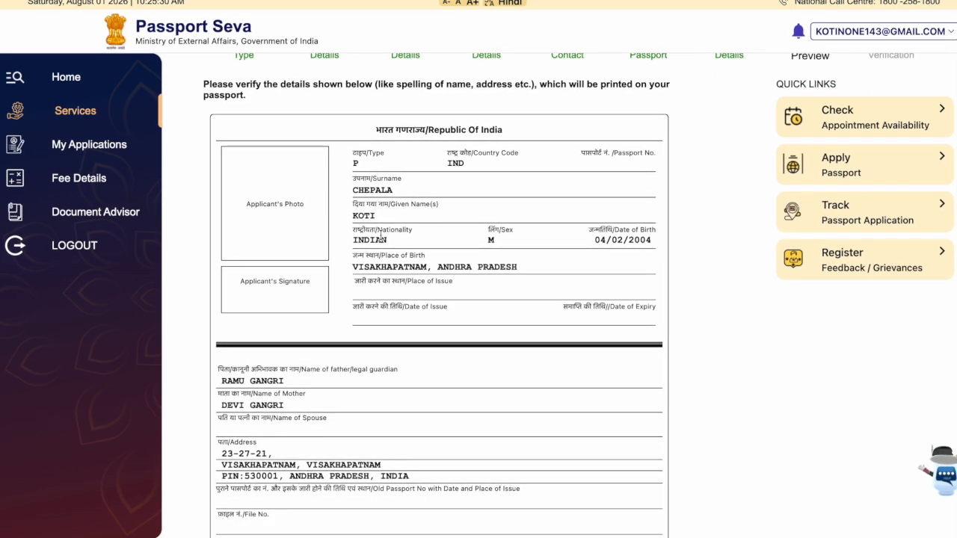
pyautogui.scroll(-1, 442, 318)
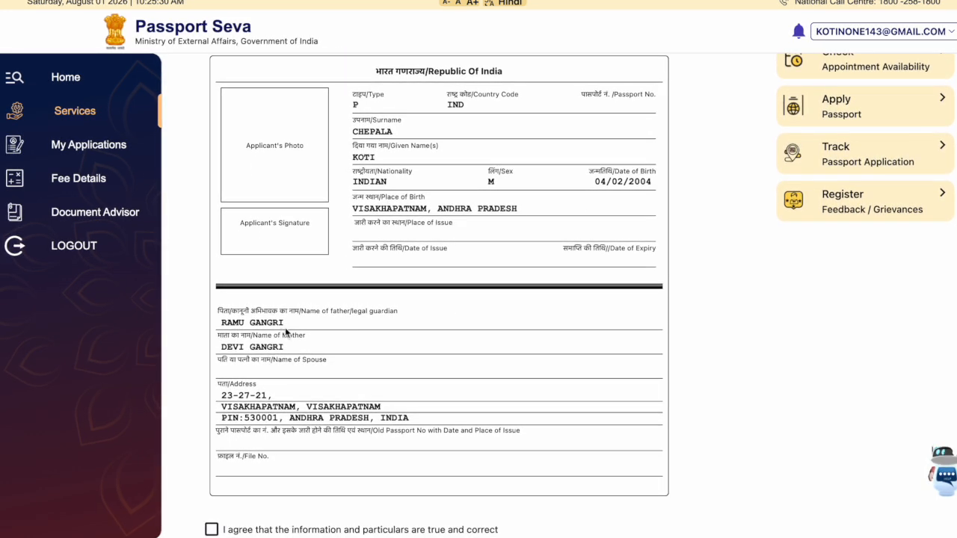
pyautogui.scroll(-1, 277, 347)
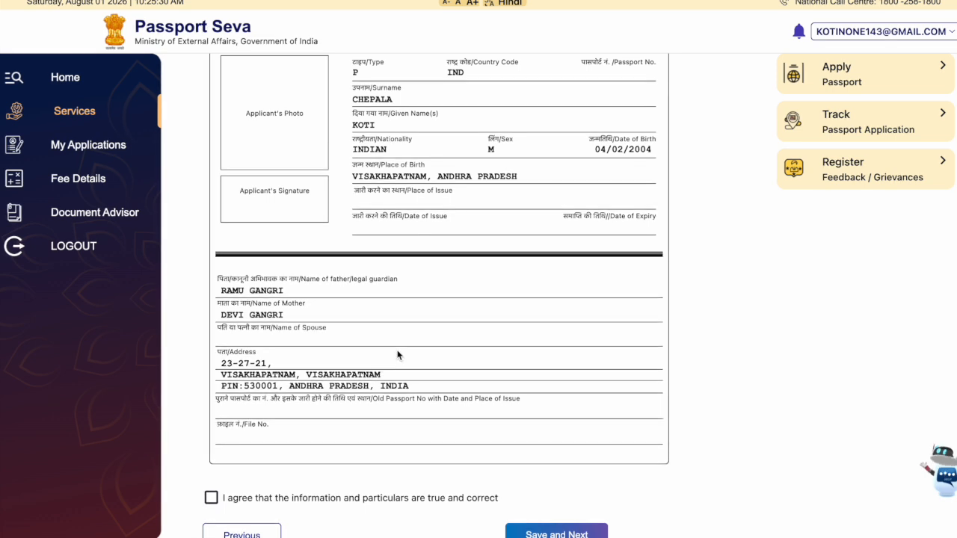
pyautogui.scroll(-1, 404, 395)
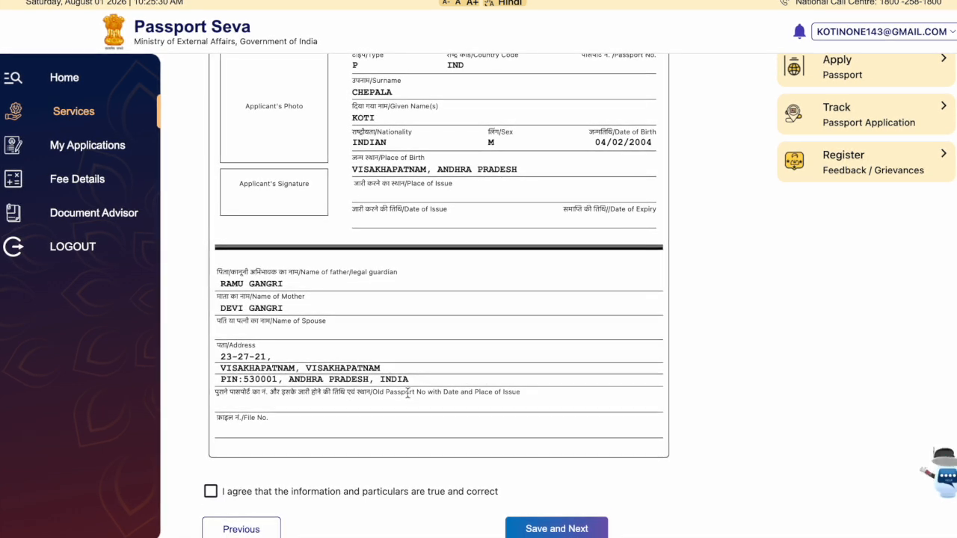
pyautogui.scroll(-1, 407, 394)
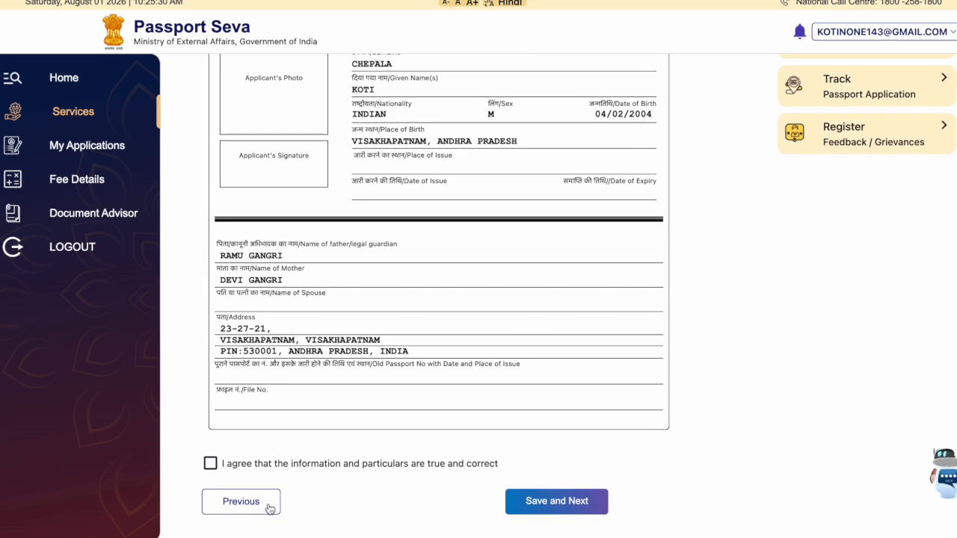
pyautogui.click(211, 465)
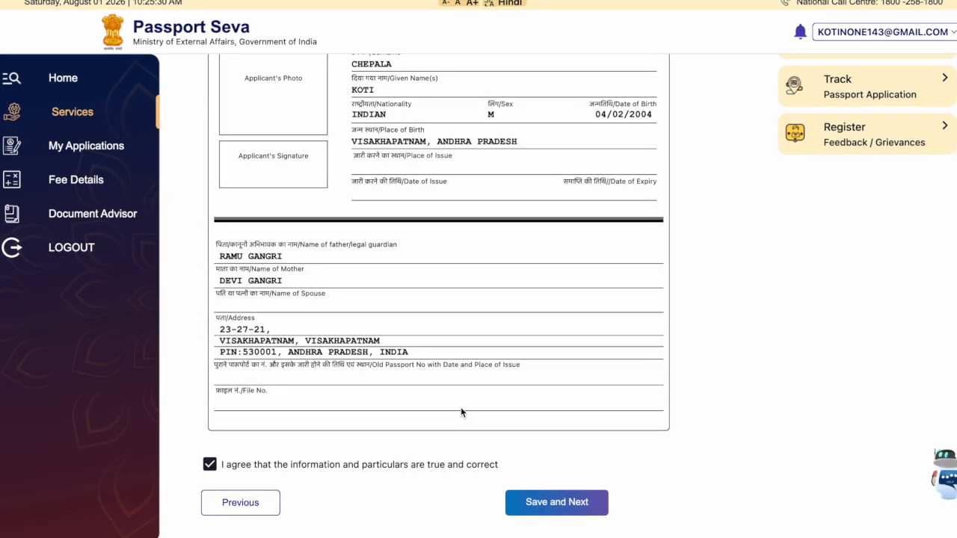
pyautogui.click(573, 504)
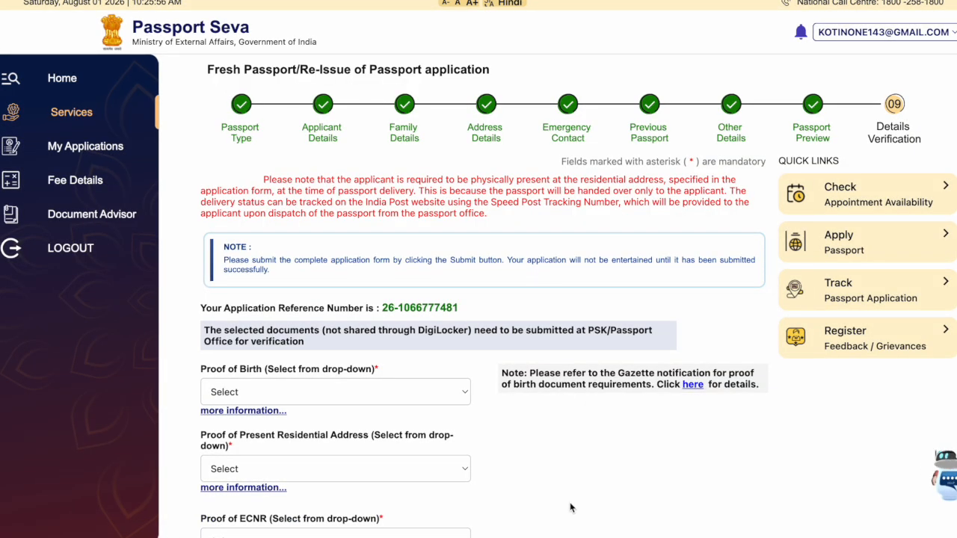
# Choose the Permanent Account Number Card as the proof of birth document
pyautogui.scroll(-1, 570, 508)
pyautogui.scroll(-2, 571, 507)
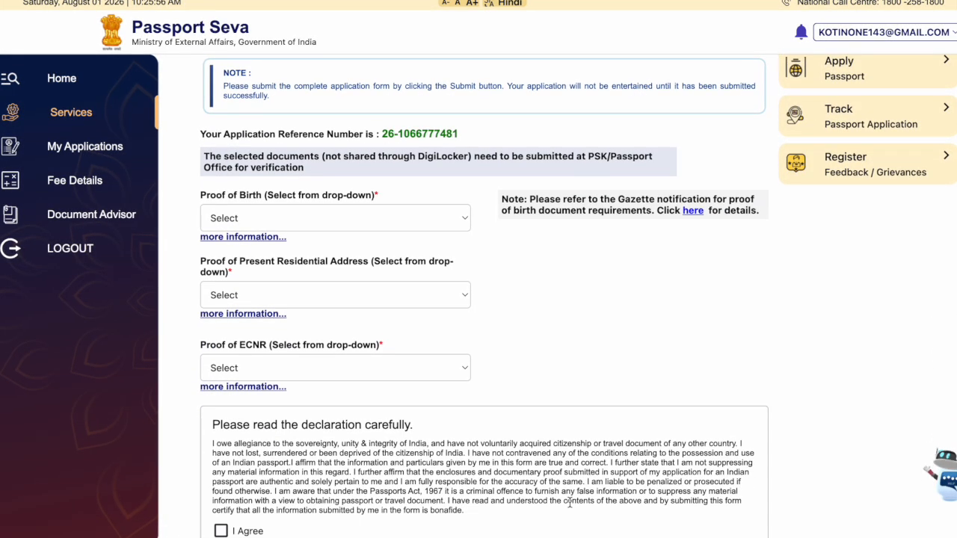
pyautogui.scroll(1, 526, 382)
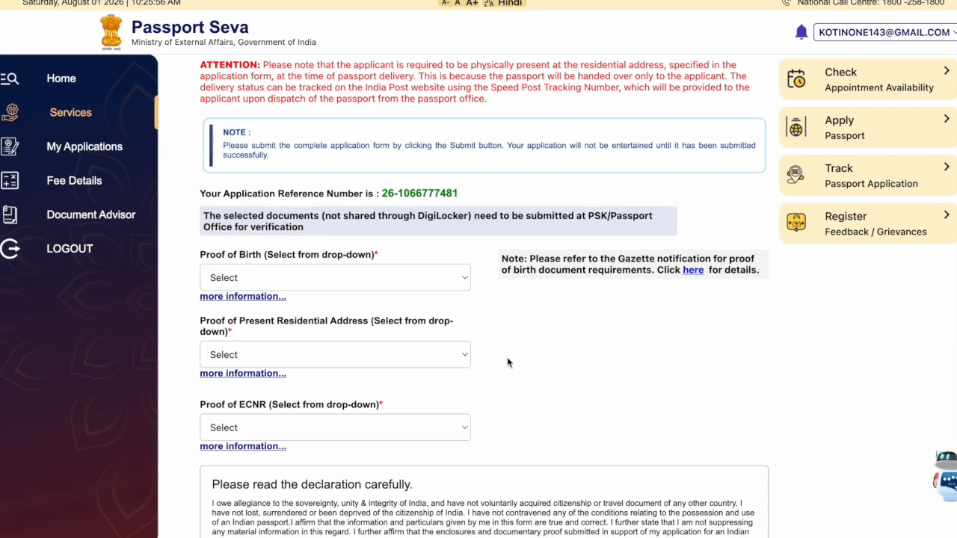
pyautogui.click(461, 278)
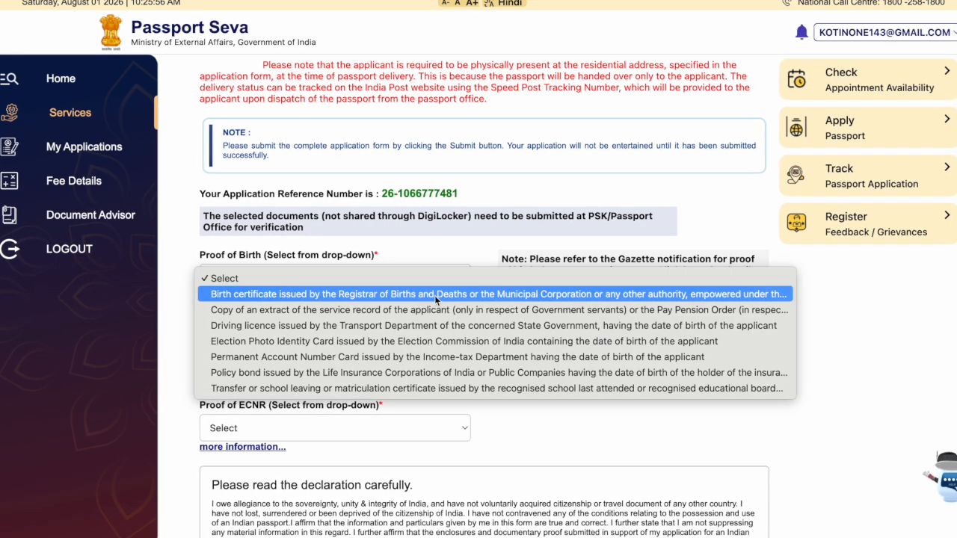
pyautogui.click(441, 248)
pyautogui.scroll(2, 683, 217)
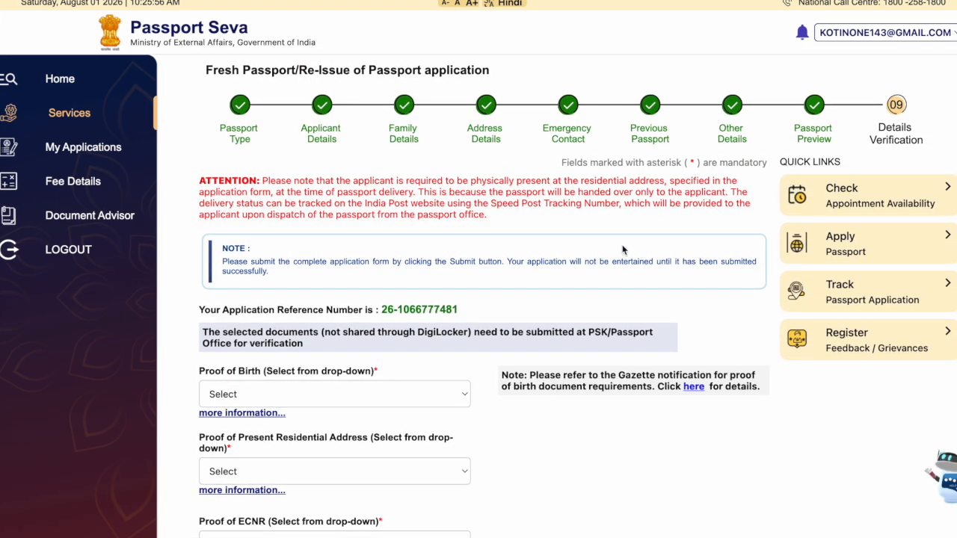
pyautogui.scroll(-4, 682, 216)
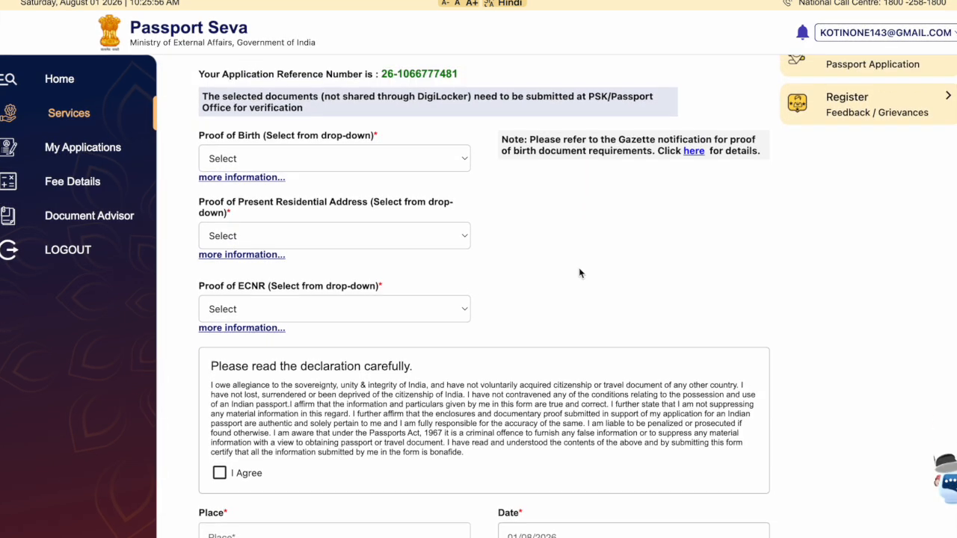
pyautogui.scroll(1, 580, 273)
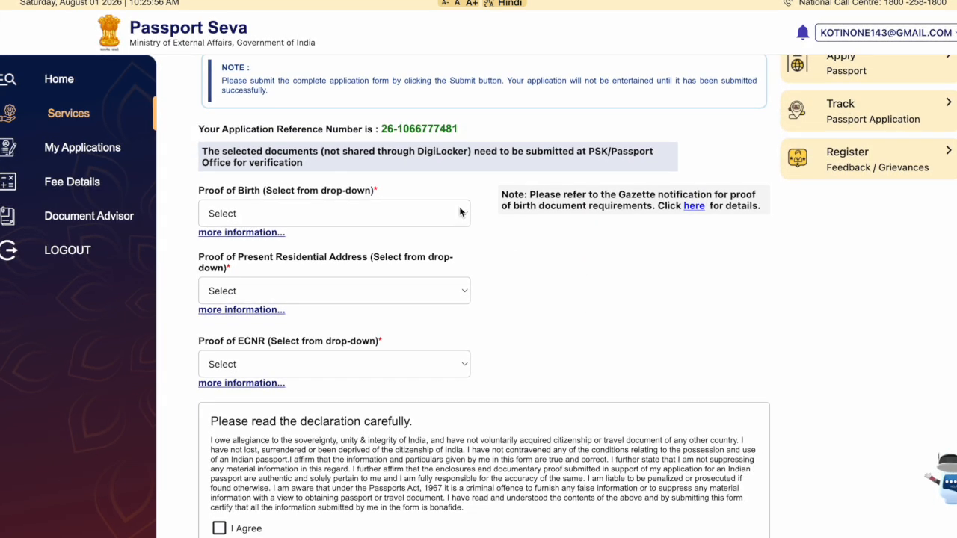
pyautogui.click(460, 213)
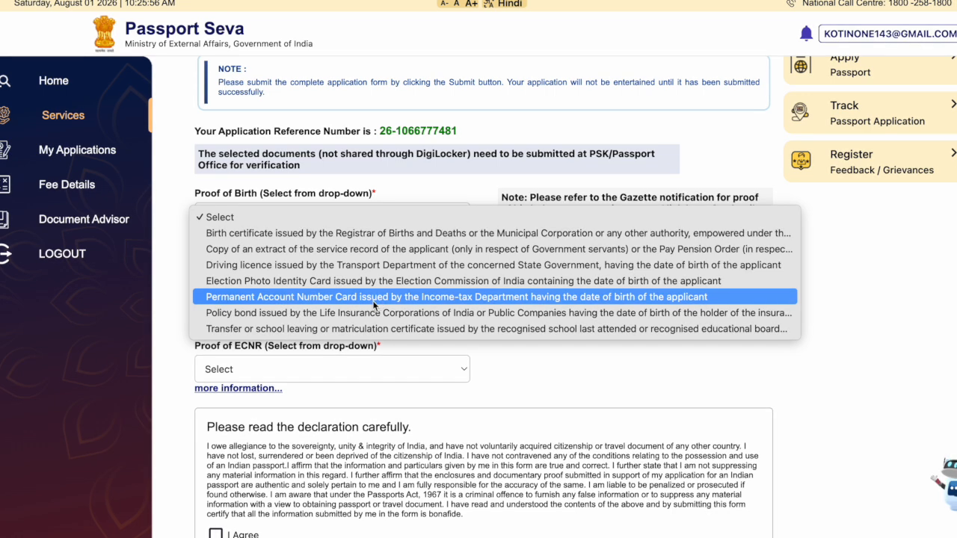
pyautogui.click(441, 302)
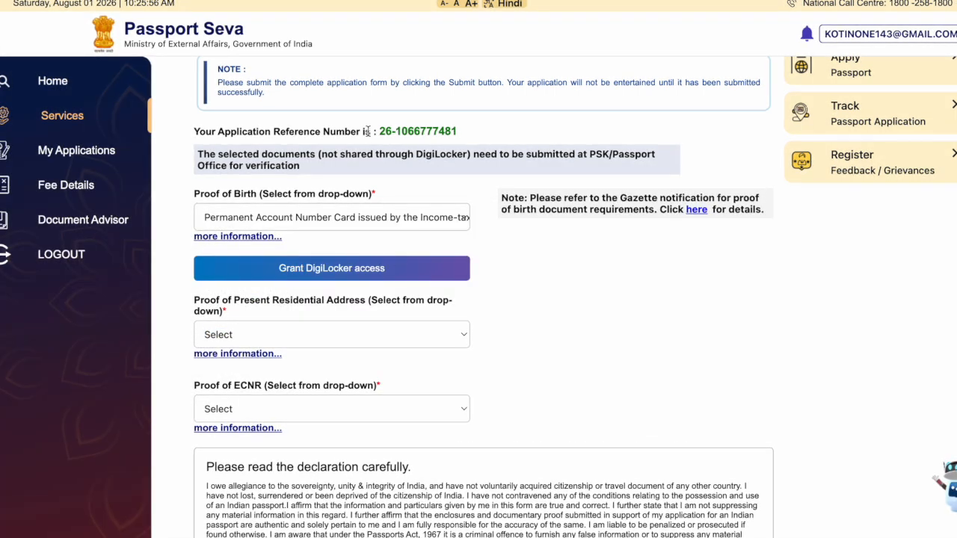
# Choose Aadhaar Card (Address Proof) as the proof of present residential address
pyautogui.scroll(-1, 408, 338)
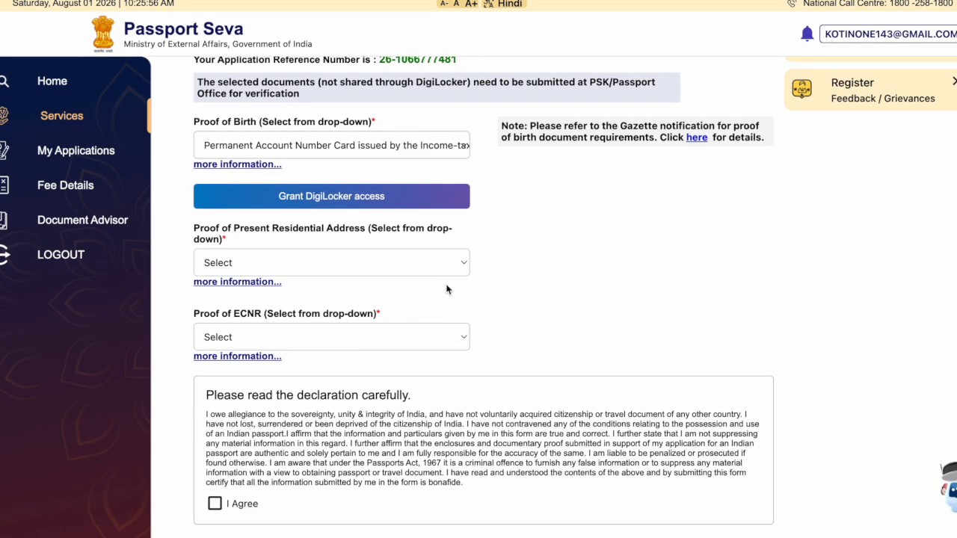
pyautogui.click(456, 267)
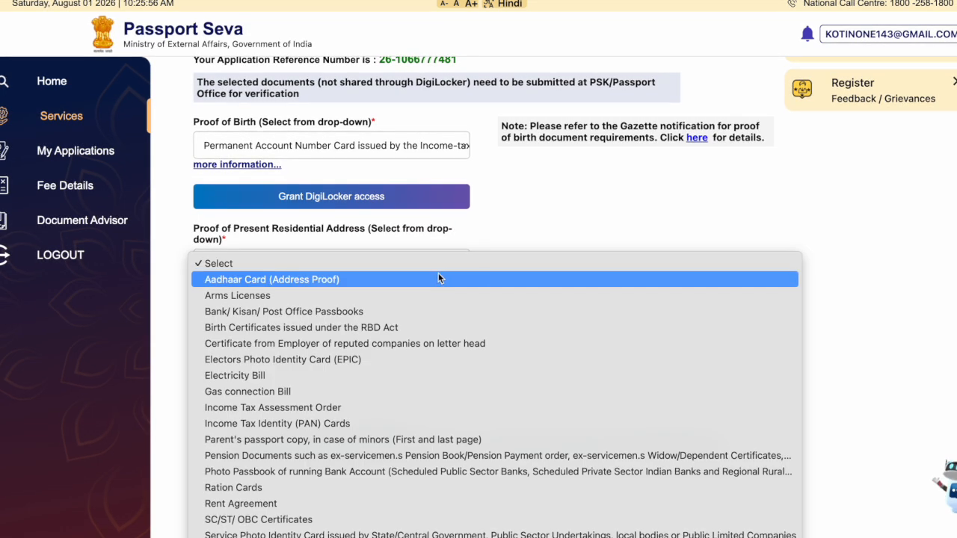
pyautogui.click(433, 279)
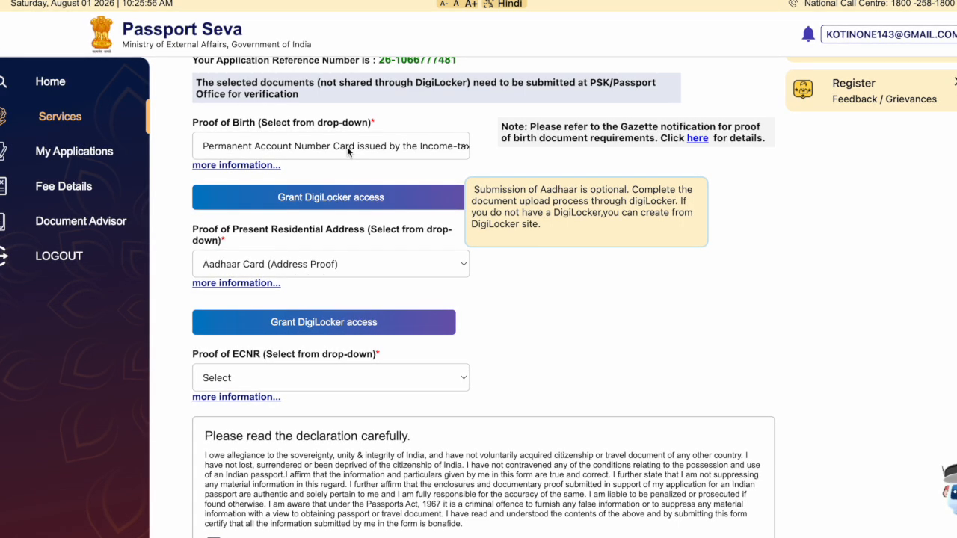
# Choose Matriculation or Higher Educational Pass Certificate as the proof of ECNR document
pyautogui.scroll(-1, 357, 238)
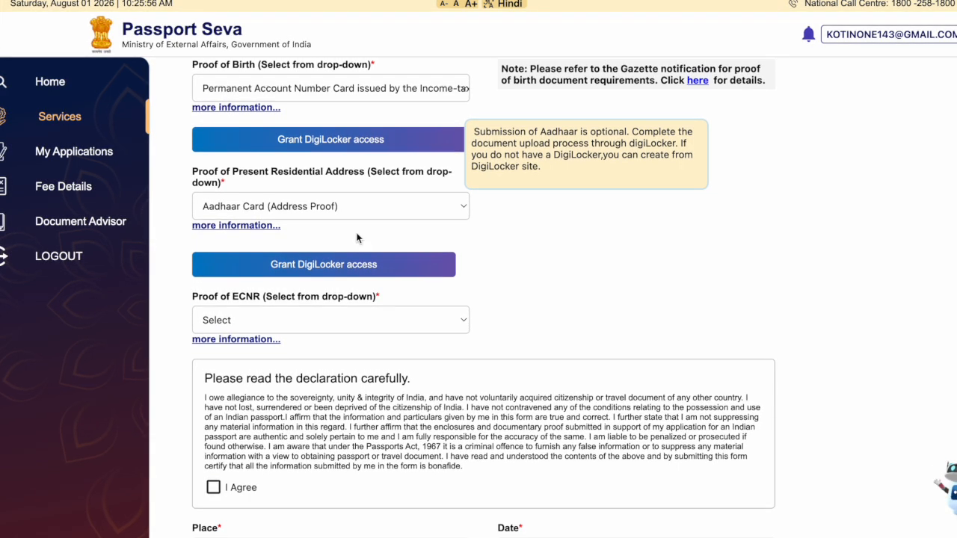
pyautogui.click(434, 318)
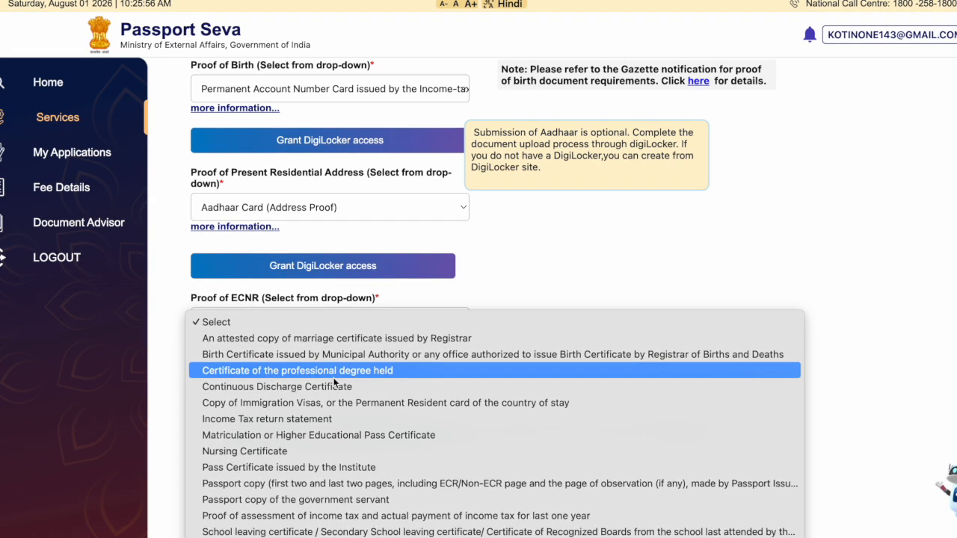
pyautogui.click(363, 439)
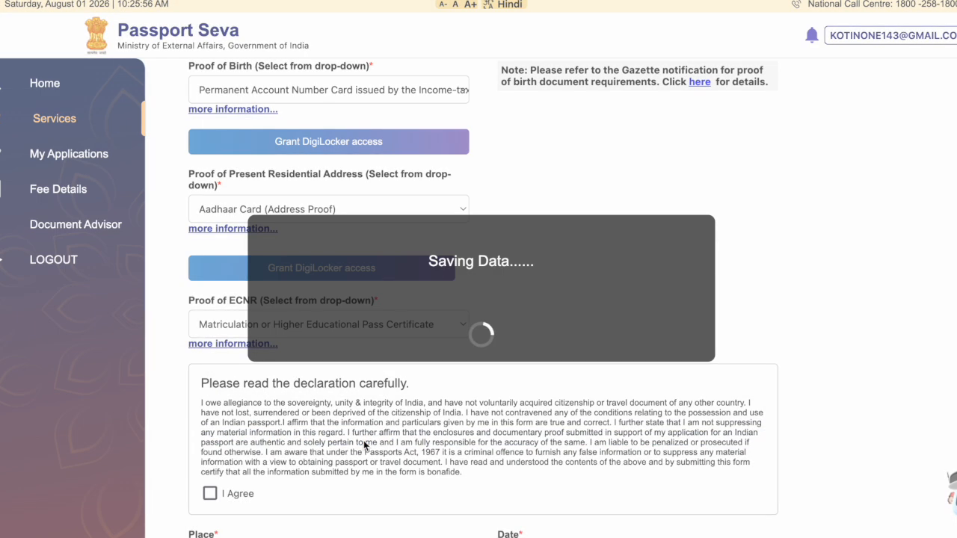
pyautogui.scroll(-1, 364, 441)
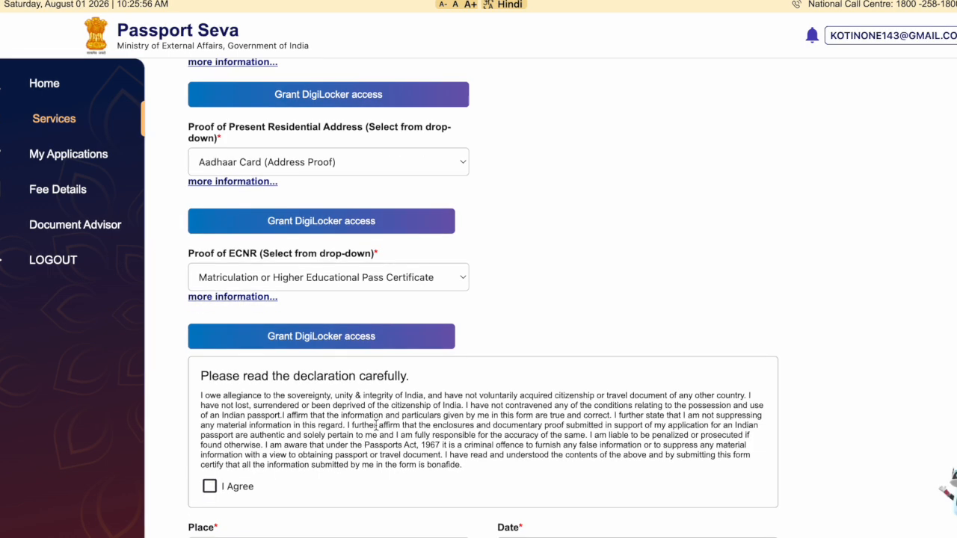
pyautogui.click(464, 276)
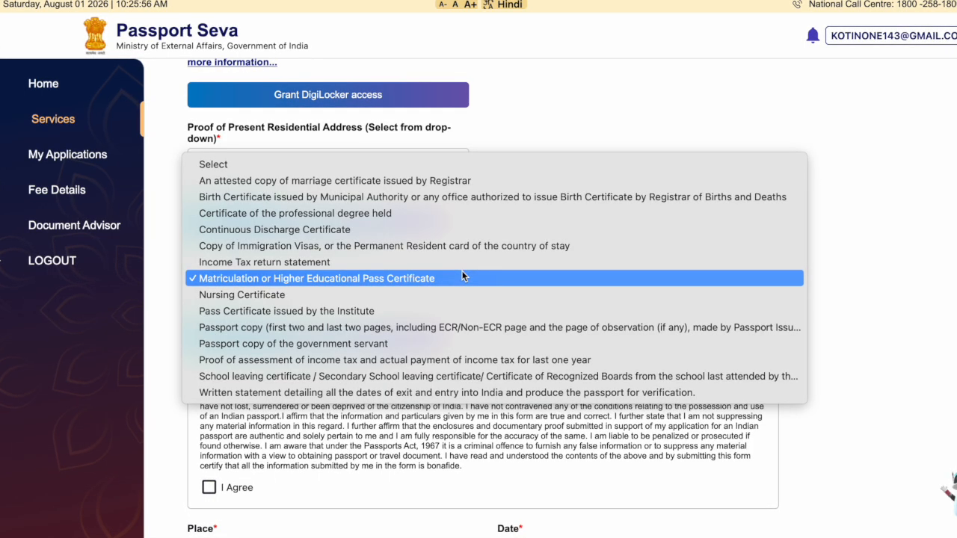
pyautogui.click(462, 277)
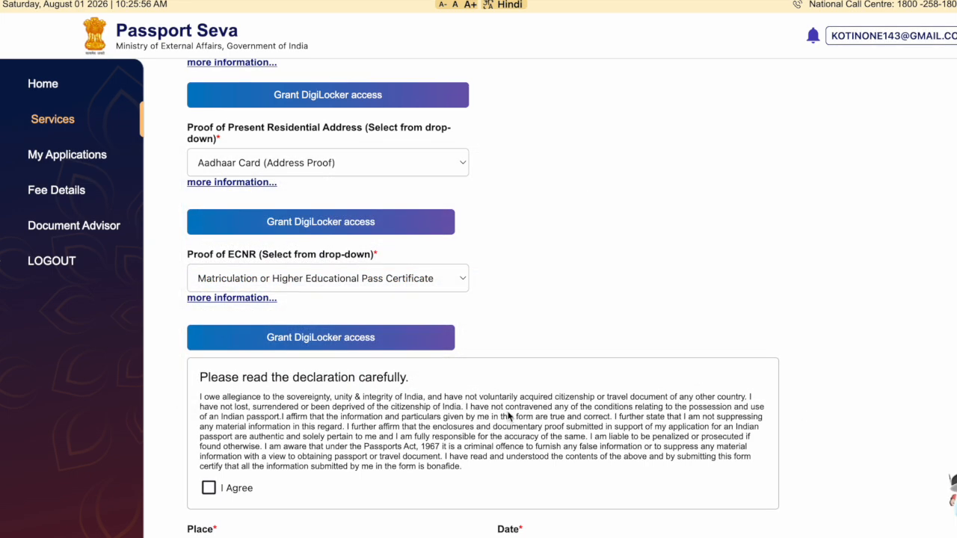
# Agree to the declaration and enter VISAKHAPATNAM as the place
pyautogui.scroll(-1, 508, 416)
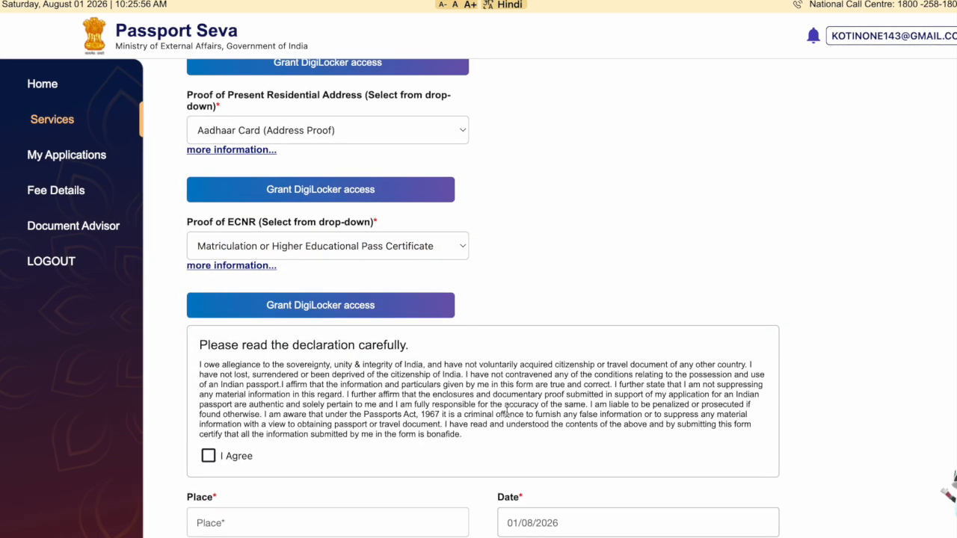
pyautogui.scroll(5, 506, 413)
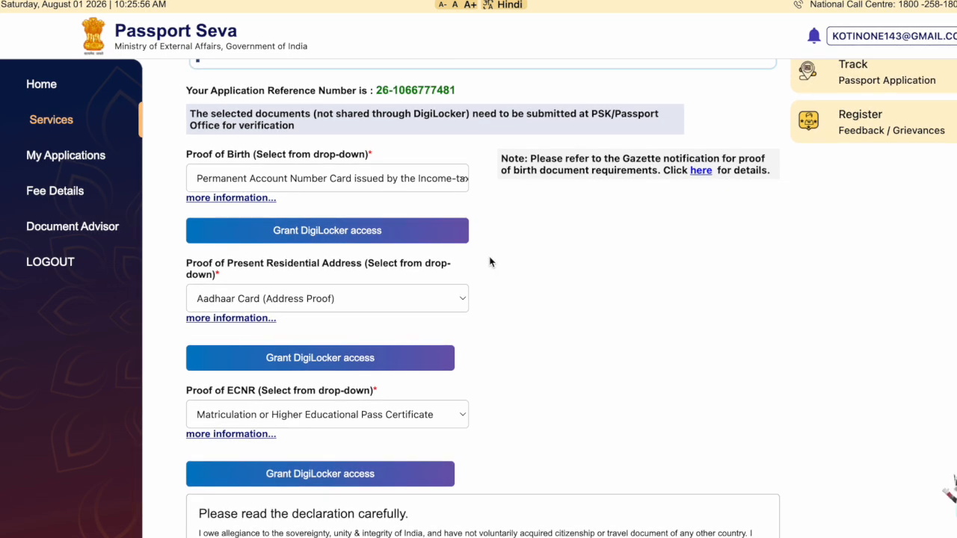
pyautogui.scroll(1, 491, 261)
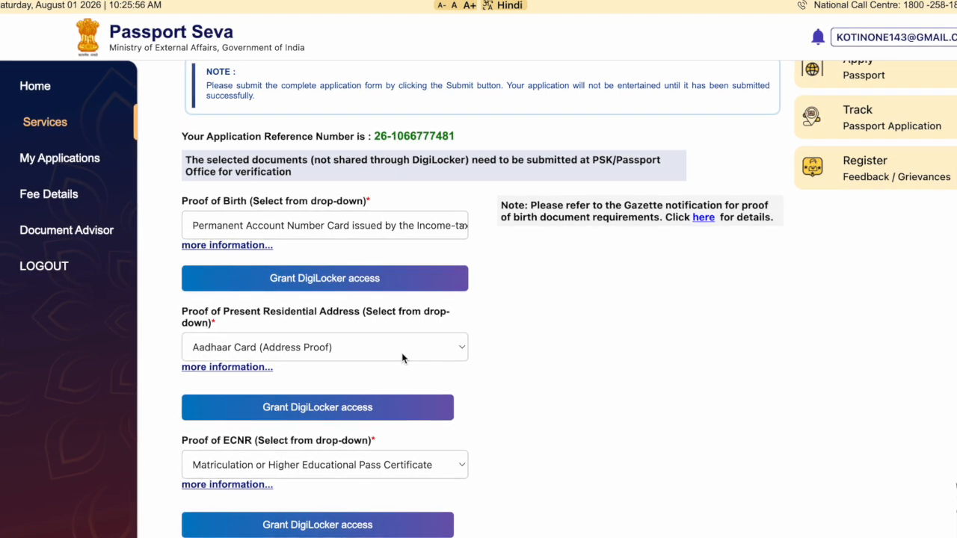
pyautogui.scroll(-5, 402, 358)
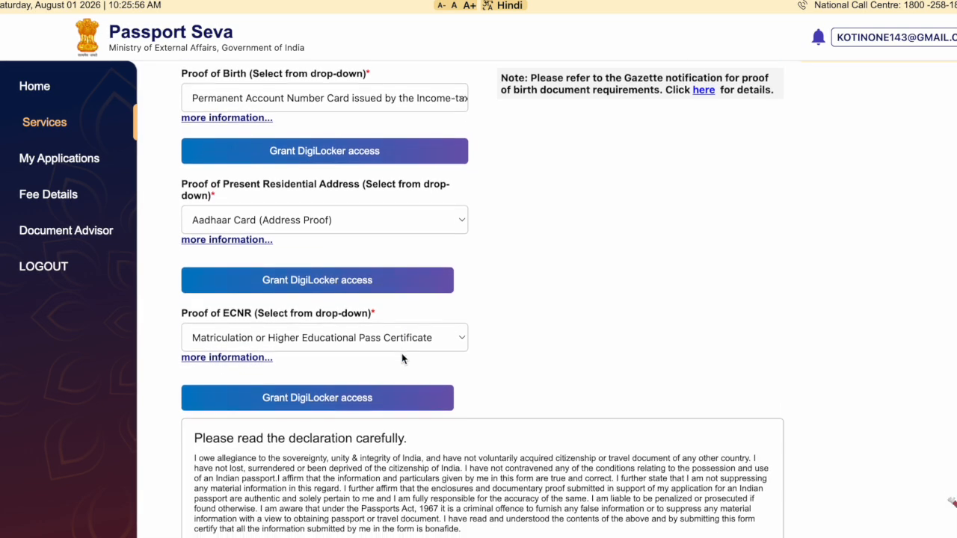
pyautogui.scroll(-3, 400, 353)
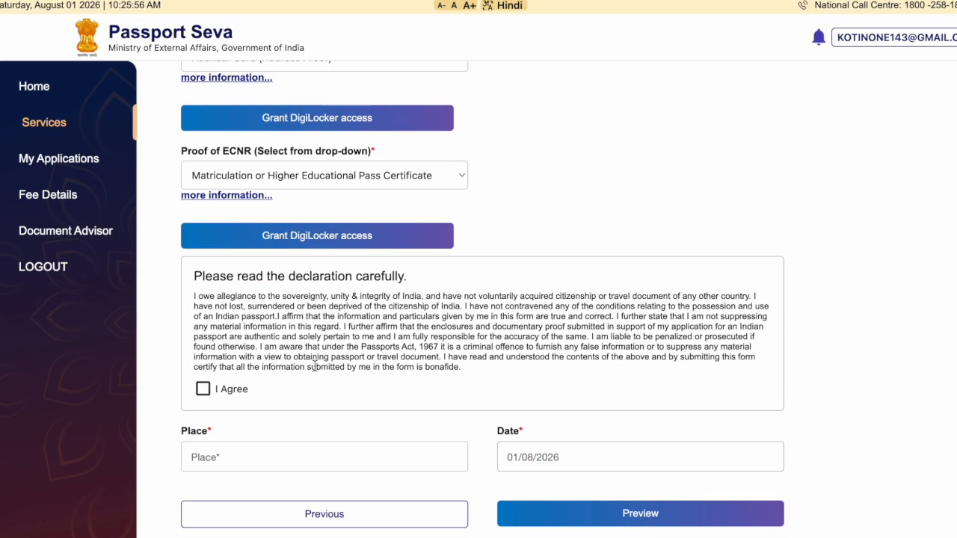
pyautogui.click(204, 389)
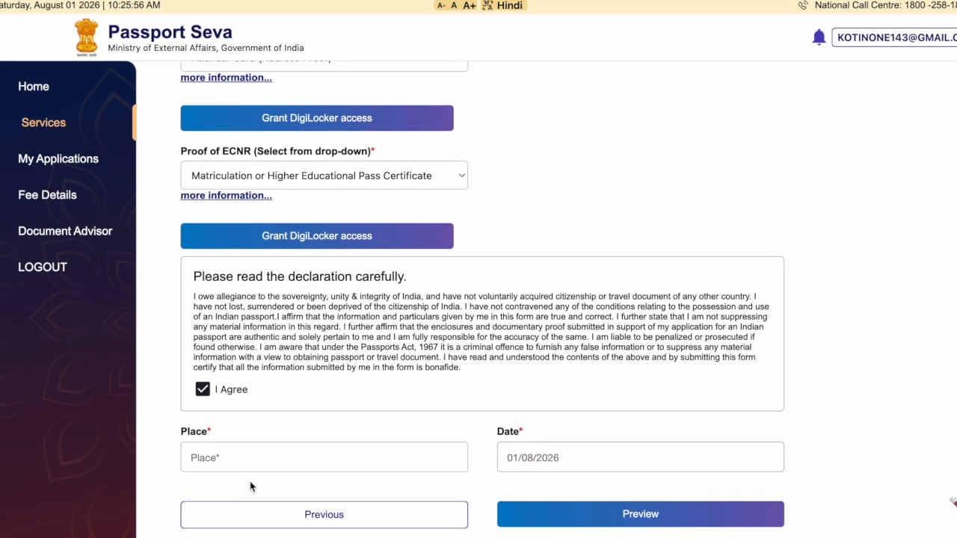
pyautogui.scroll(-1, 251, 483)
pyautogui.click(267, 405)
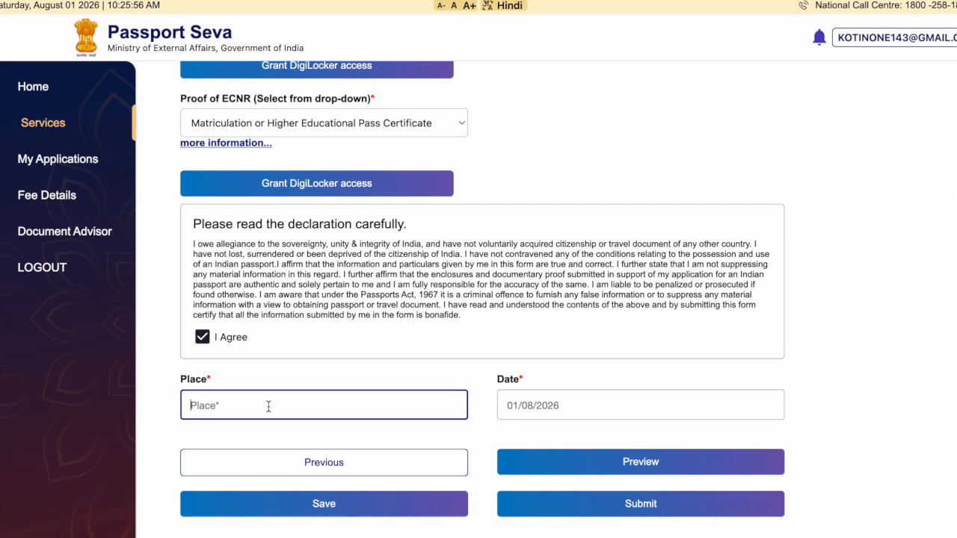
pyautogui.write('VISA')
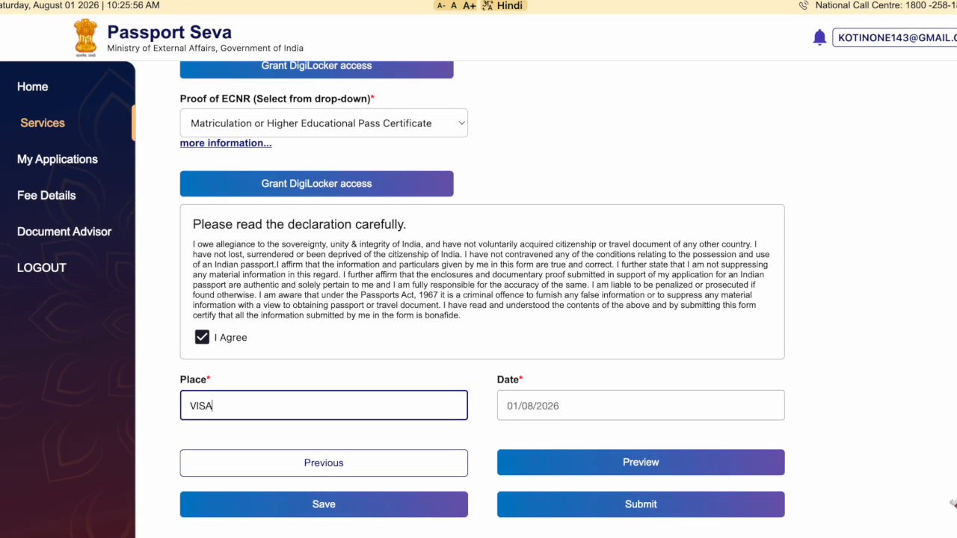
pyautogui.write('KHAPATNAM')
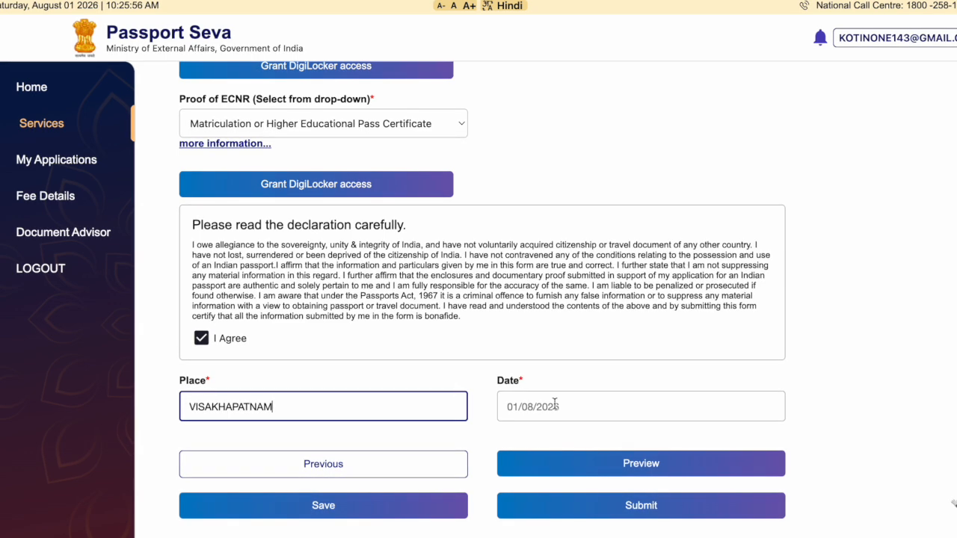
# Save the application form, acknowledge the notice, and submit the application
pyautogui.scroll(-1, 444, 471)
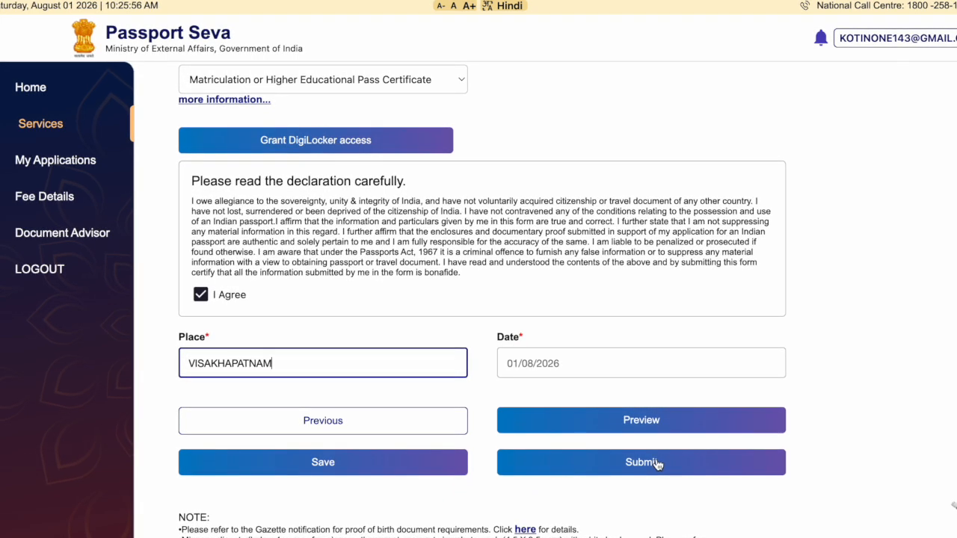
pyautogui.click(413, 474)
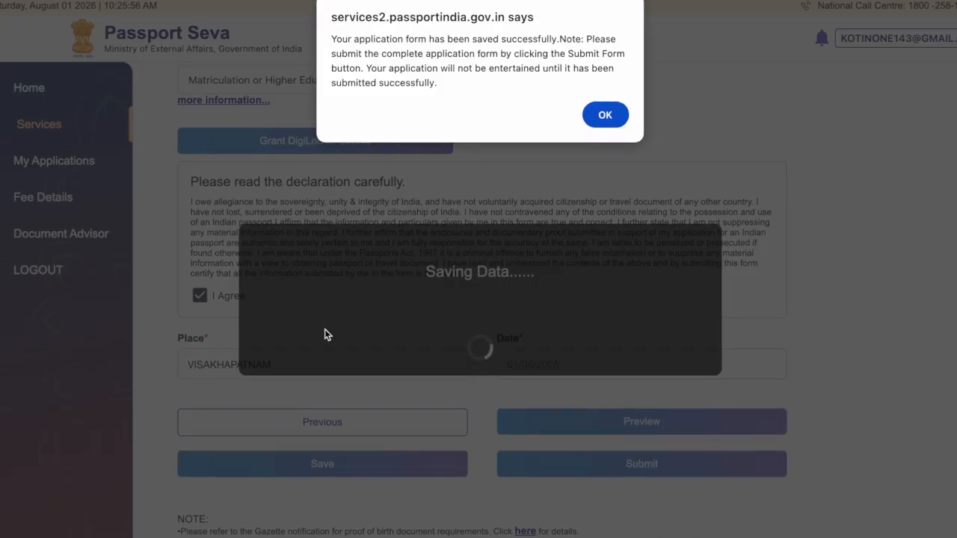
pyautogui.click(602, 115)
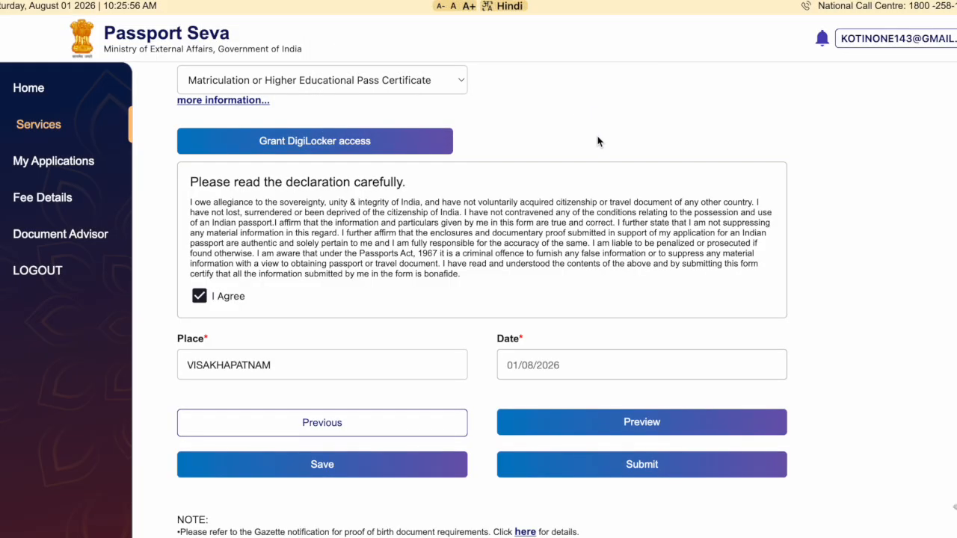
pyautogui.click(616, 467)
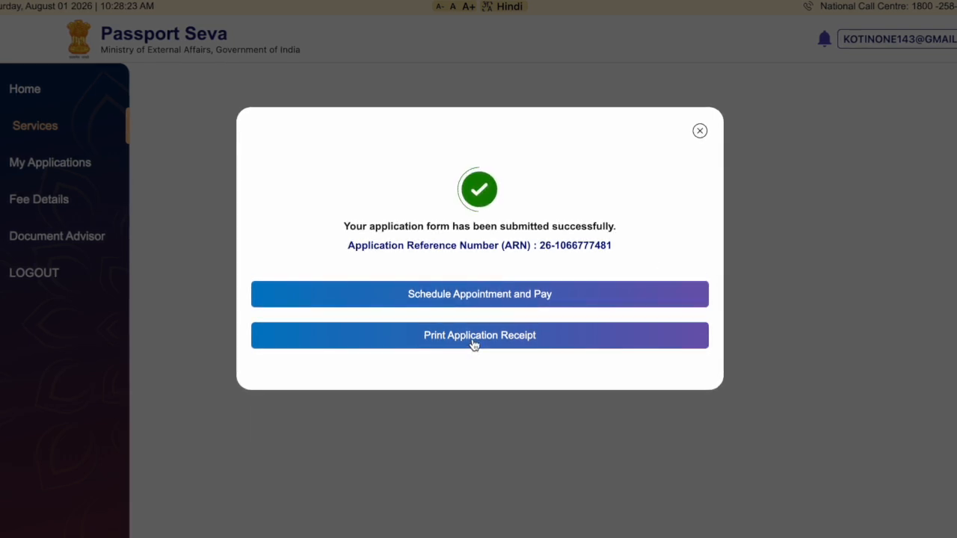
# Open the application receipt and read through its details and document list
pyautogui.click(473, 338)
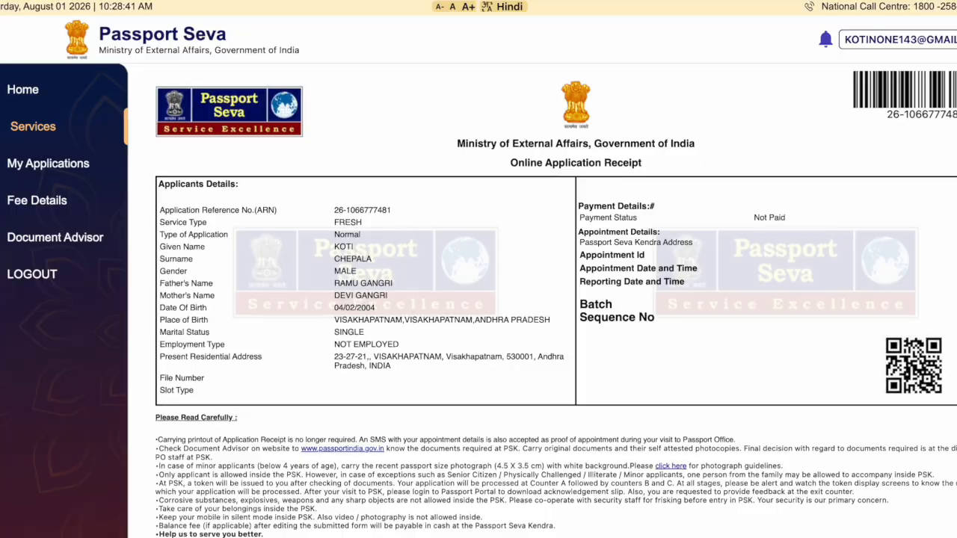
pyautogui.scroll(-5, 553, 299)
pyautogui.scroll(-15, 553, 299)
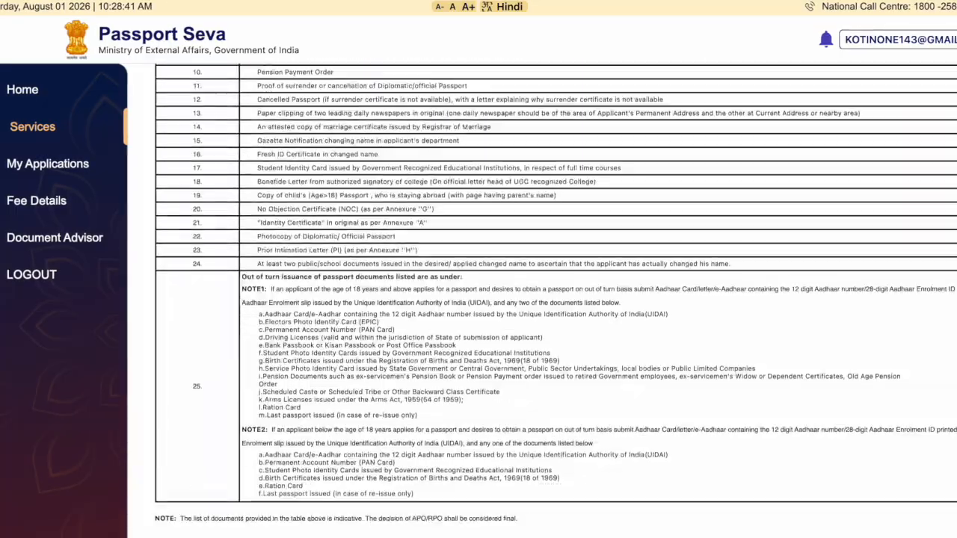
pyautogui.scroll(20, 685, 322)
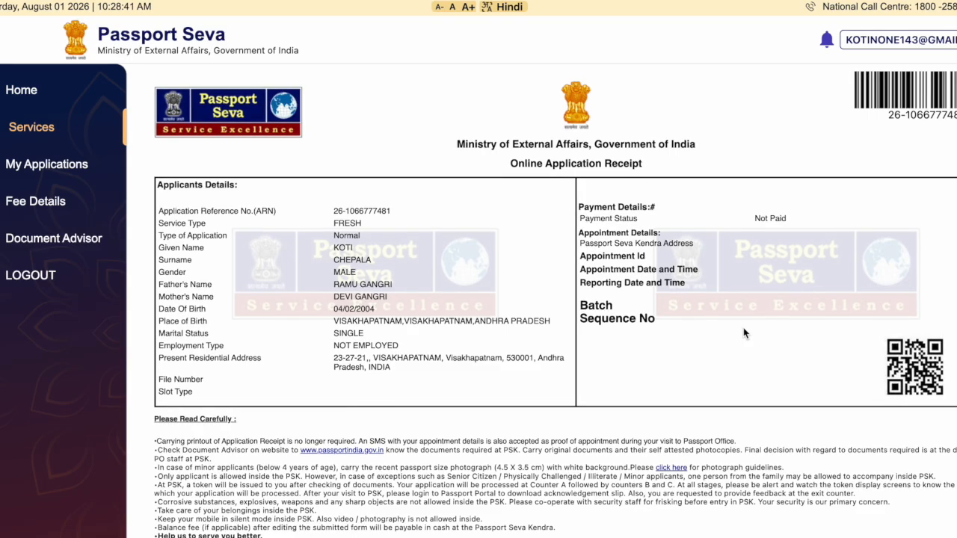
pyautogui.scroll(-1, 743, 328)
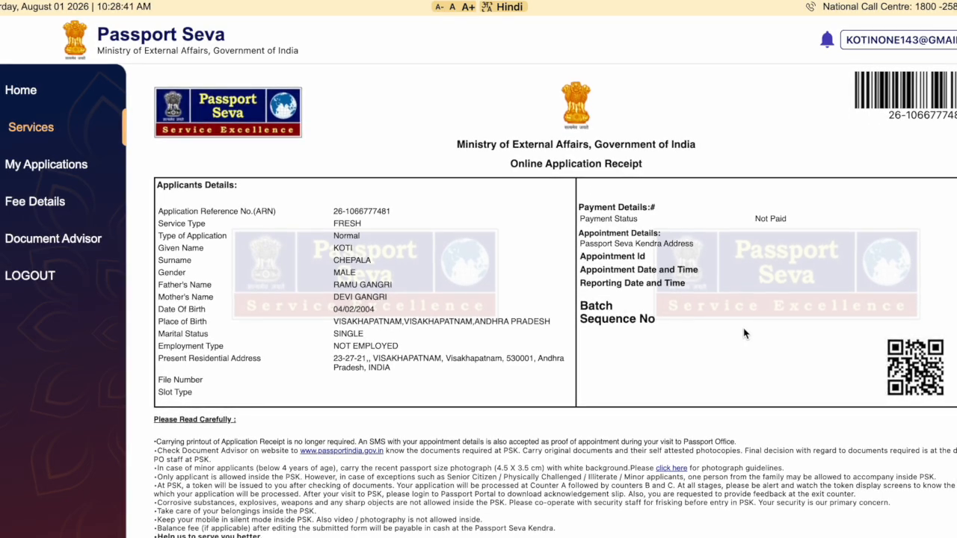
pyautogui.scroll(-10, 743, 328)
pyautogui.scroll(-5, 744, 334)
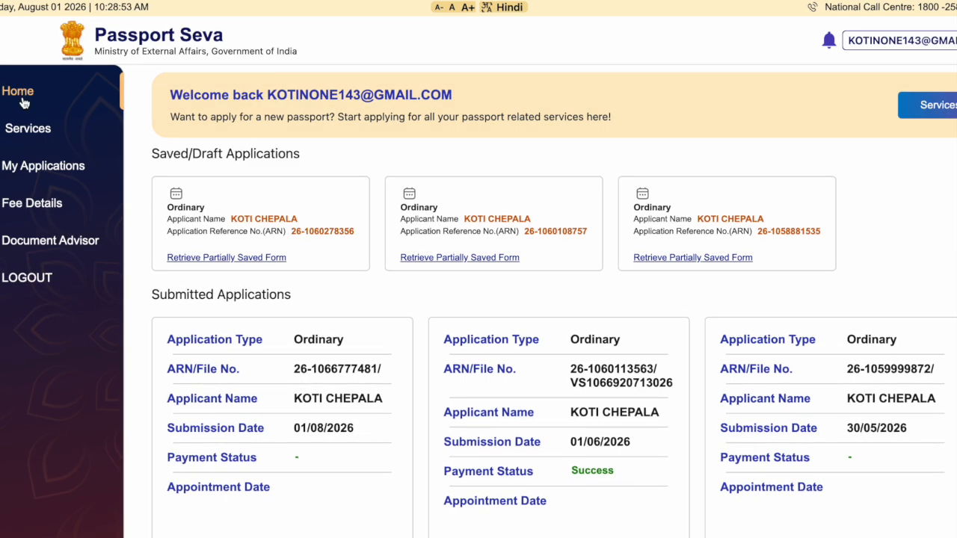
# Go to the submitted application and start scheduling an appointment and payment
pyautogui.click(19, 133)
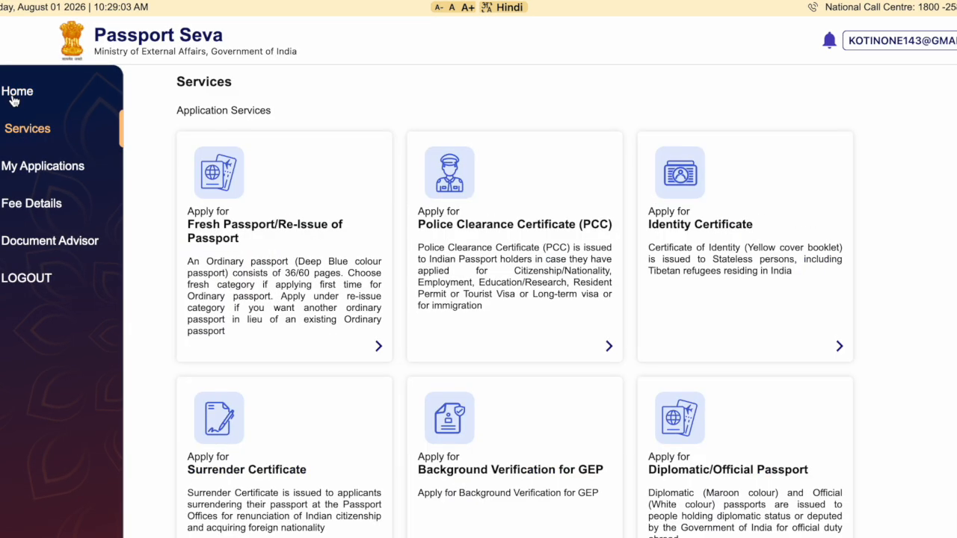
pyautogui.click(13, 98)
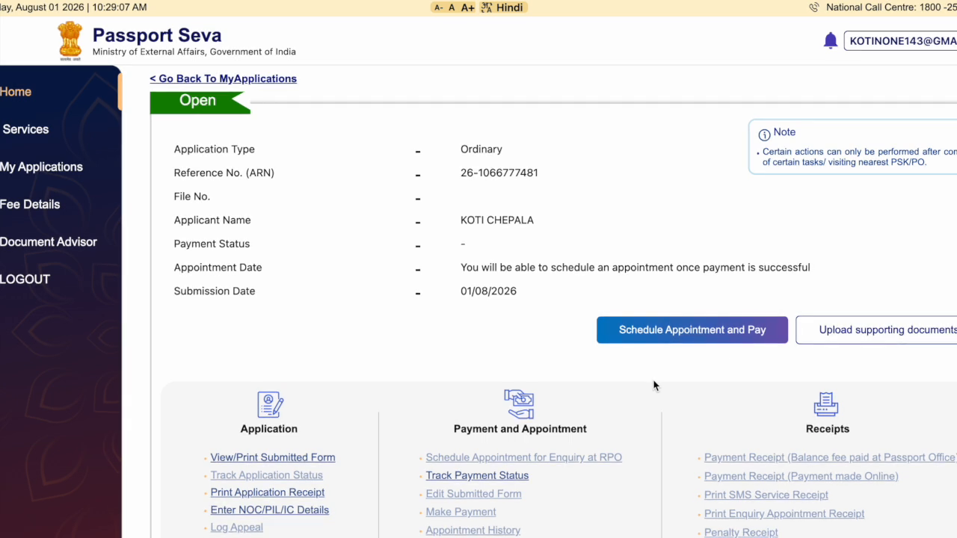
pyautogui.click(714, 333)
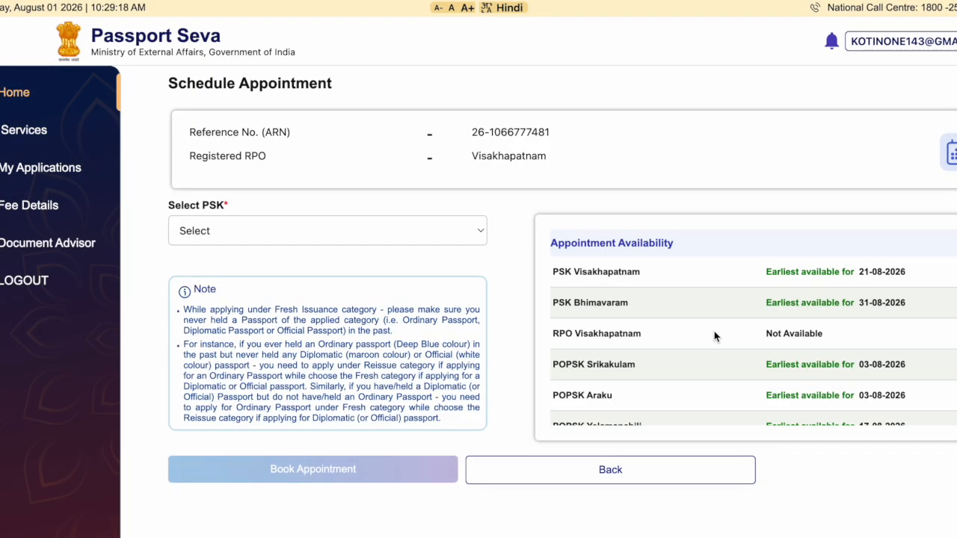
# Select PSK Visakhapatnam as the Passport Seva Kendra and check the appointment availability list
pyautogui.click(481, 233)
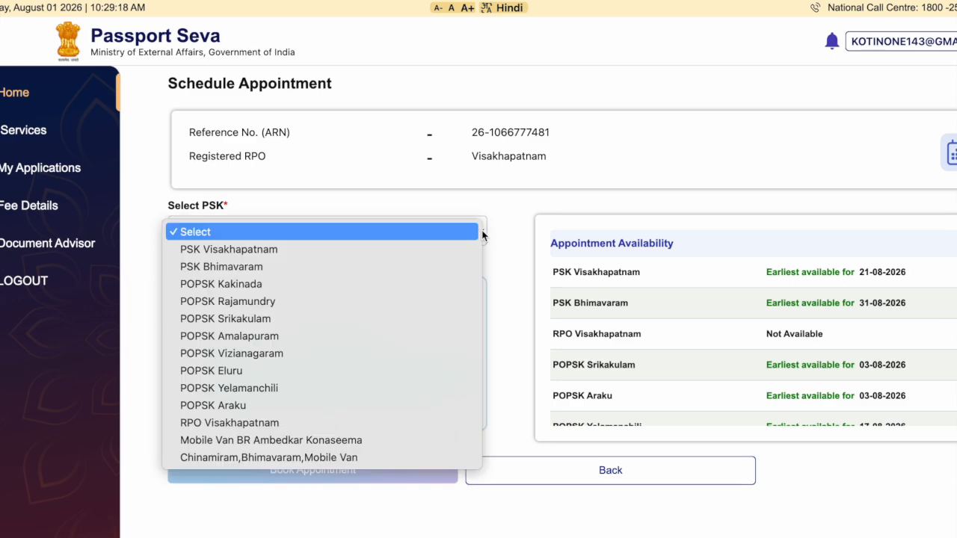
pyautogui.click(310, 249)
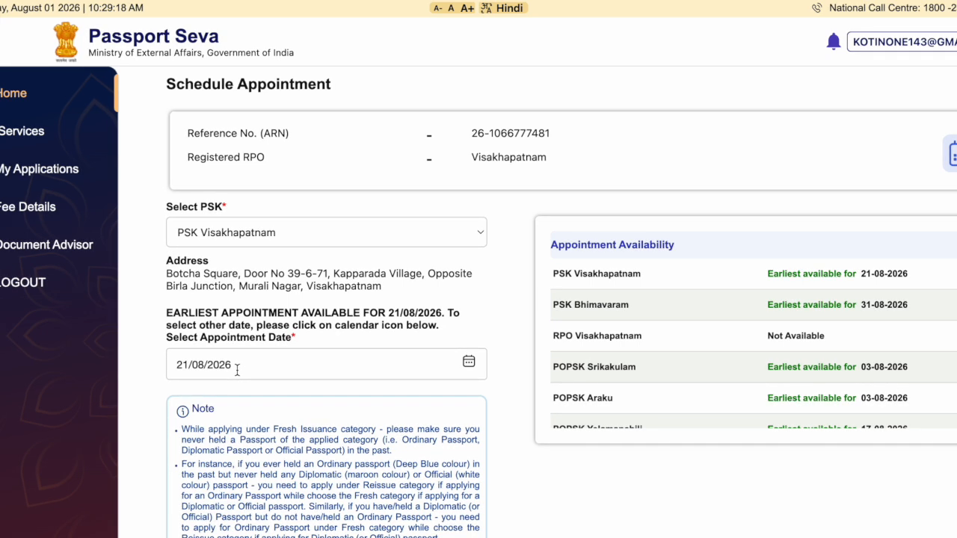
pyautogui.scroll(-1, 748, 329)
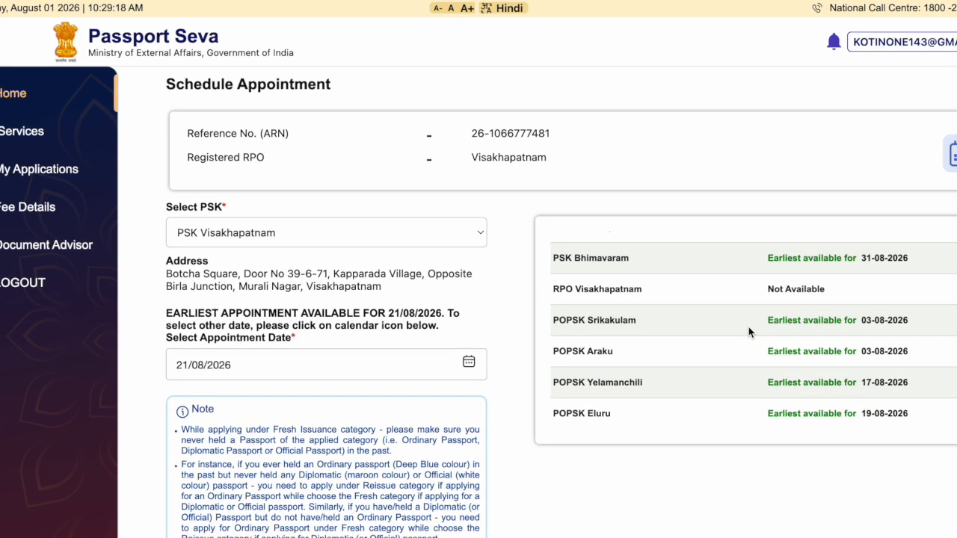
pyautogui.scroll(-1, 748, 327)
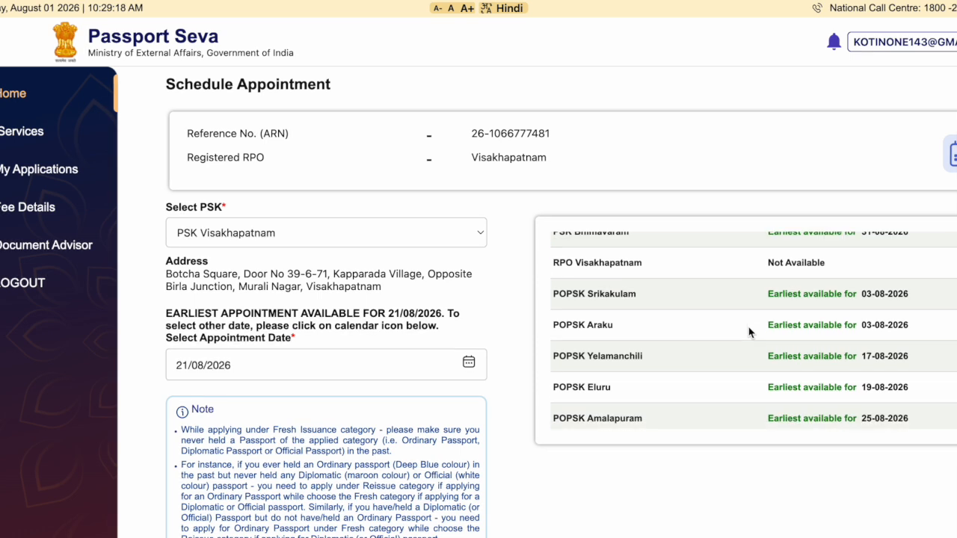
pyautogui.scroll(-2, 749, 326)
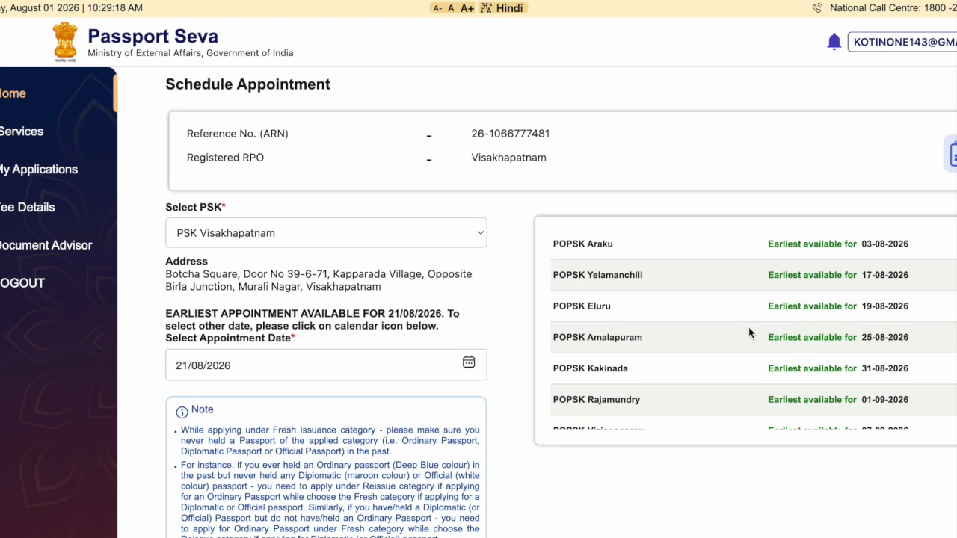
pyautogui.scroll(1, 748, 332)
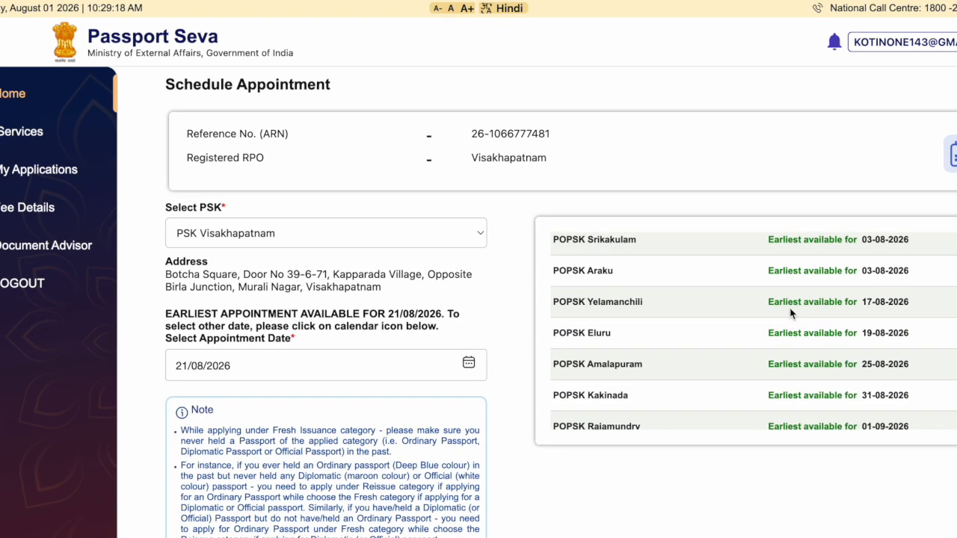
pyautogui.scroll(3, 775, 307)
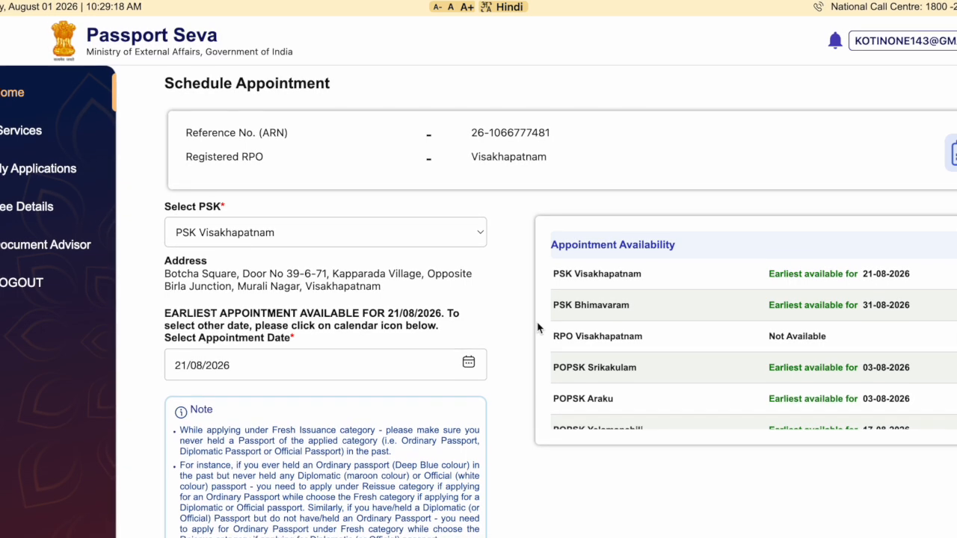
# Pick 25/08/2026 as the appointment date and confirm taking the appointment at the selected location
pyautogui.click(468, 364)
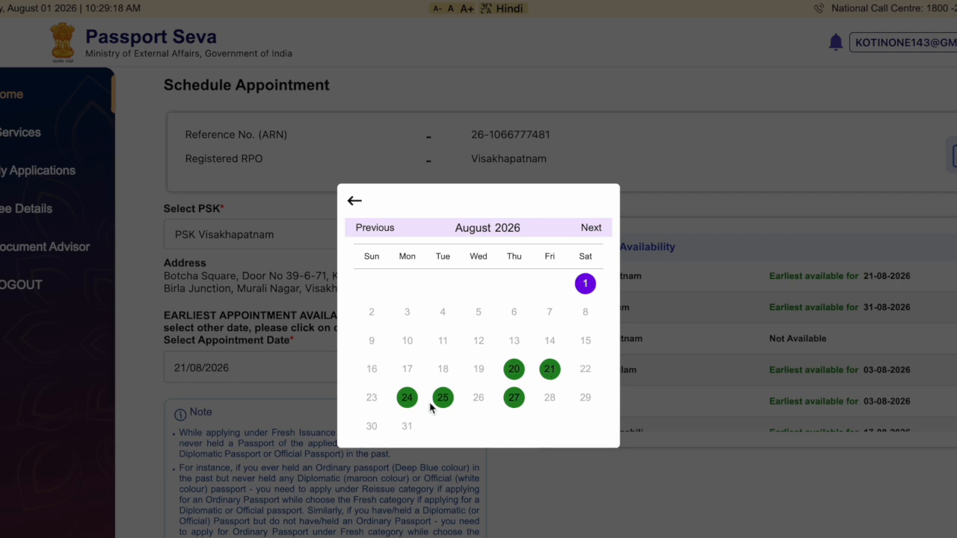
pyautogui.click(513, 397)
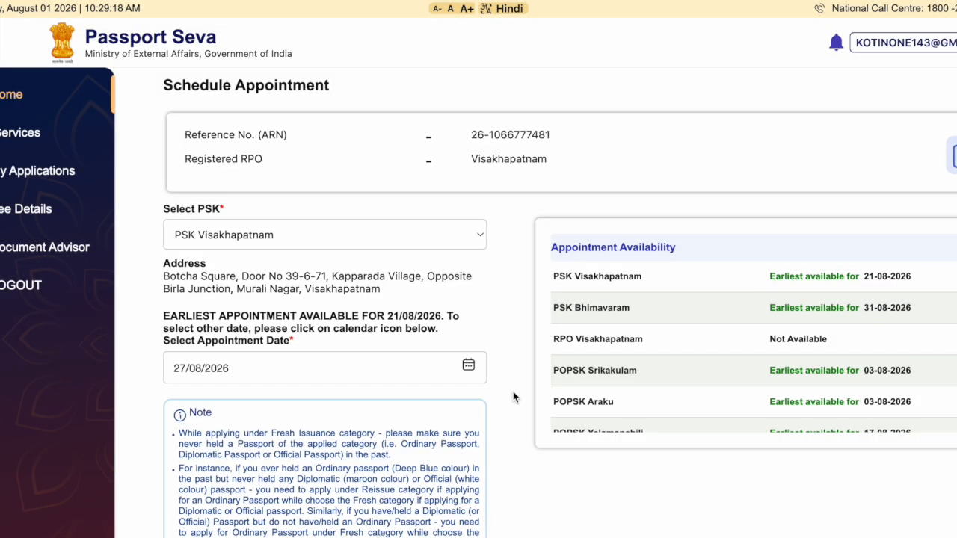
pyautogui.click(468, 366)
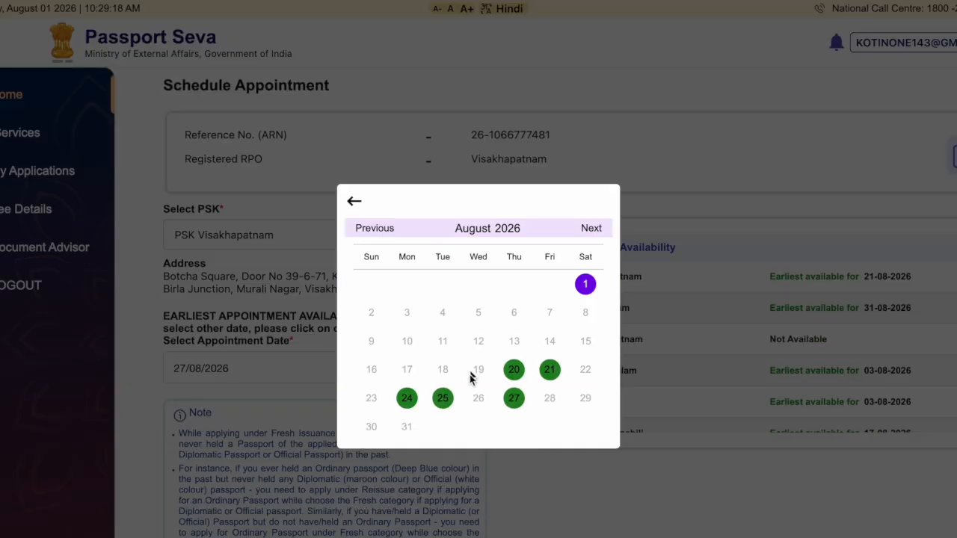
pyautogui.click(441, 400)
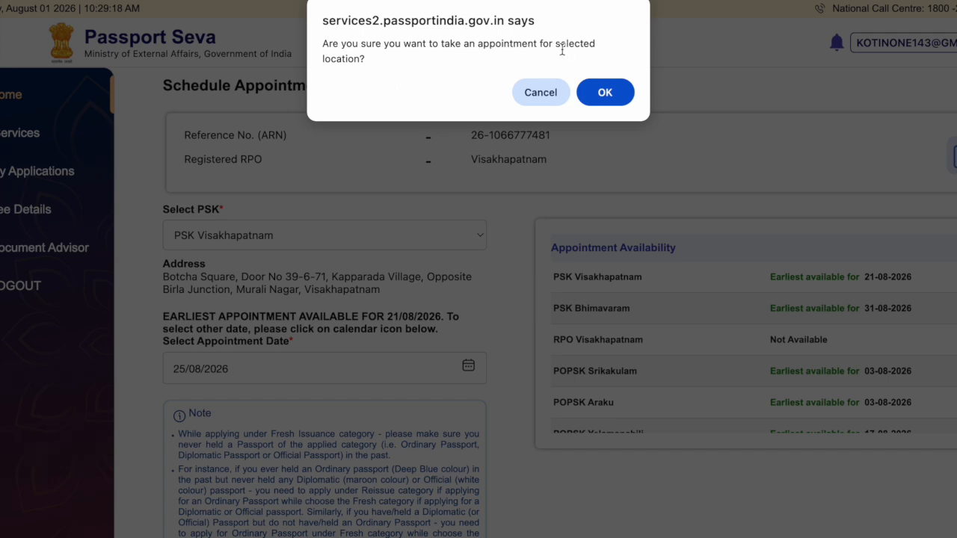
pyautogui.click(603, 93)
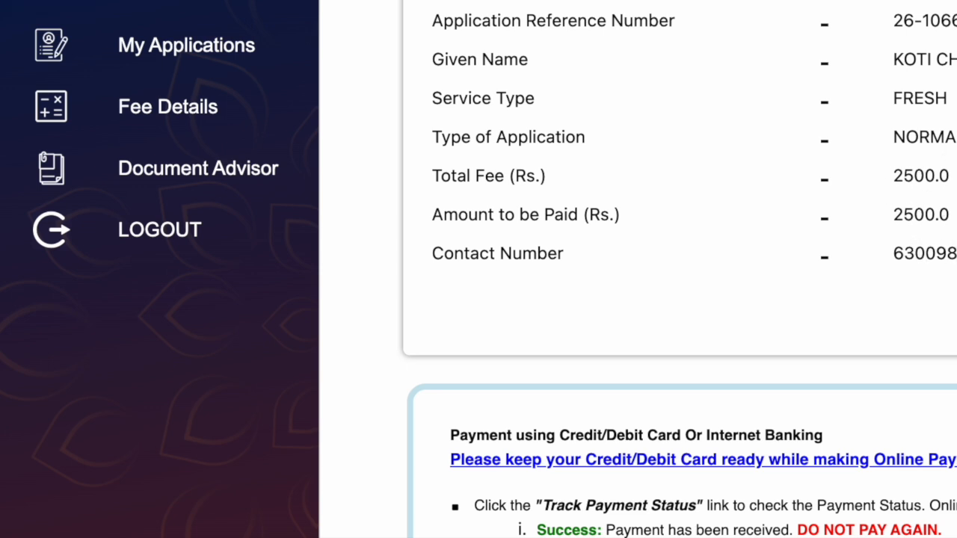
# Proceed to the fee payment and choose UPI as the payment mode on SBI ePay Lite
pyautogui.scroll(-1, 673, 299)
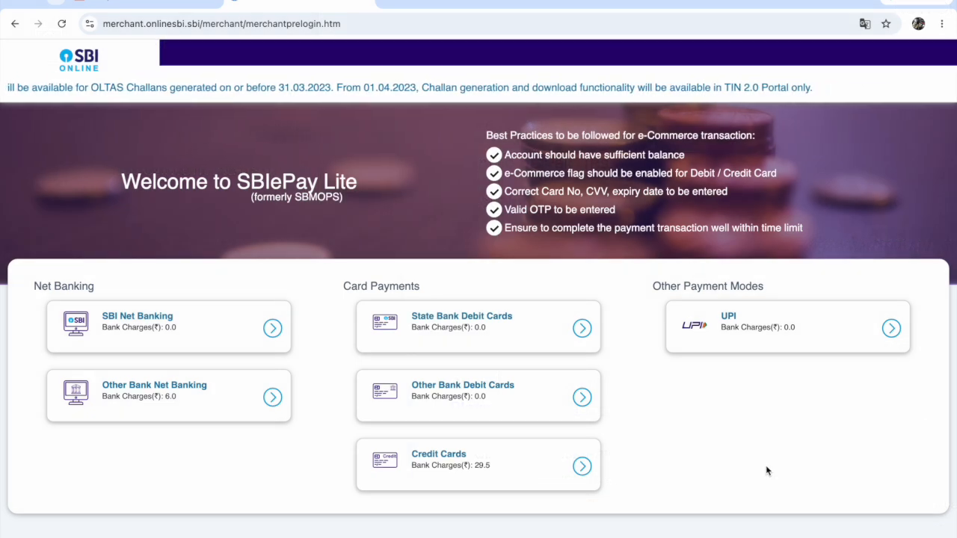
pyautogui.scroll(-1, 765, 466)
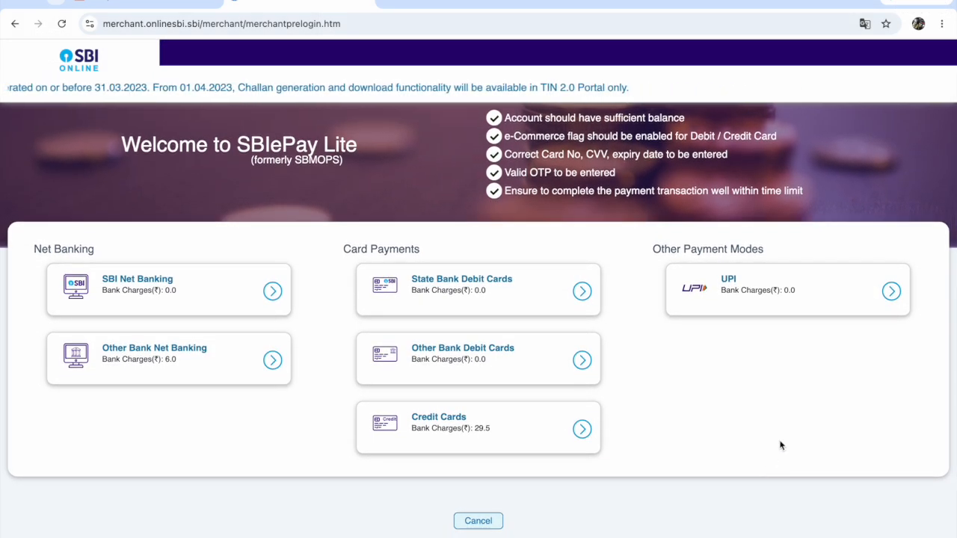
pyautogui.click(892, 292)
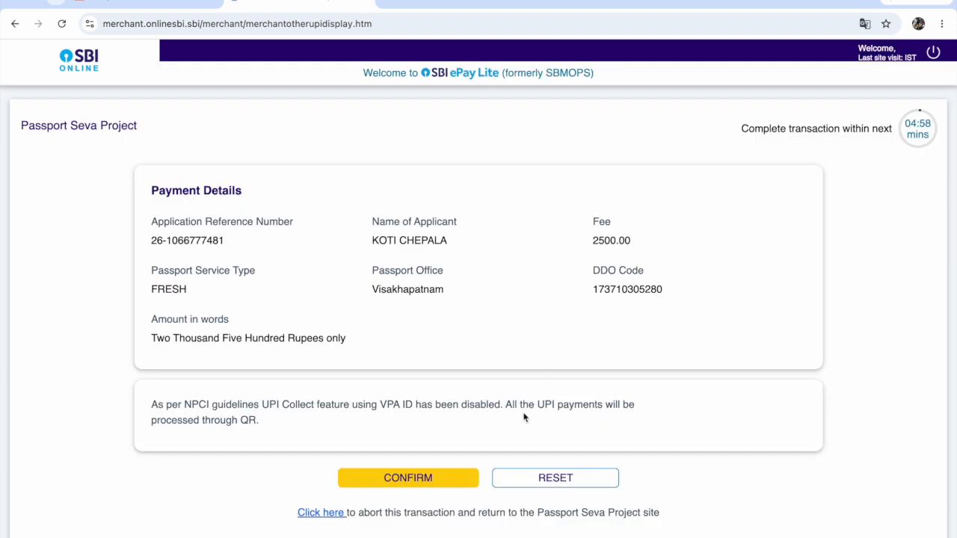
# Confirm the UPI payment details and review the remittance form with its QR code for paying Rs 2500
pyautogui.scroll(-2, 524, 418)
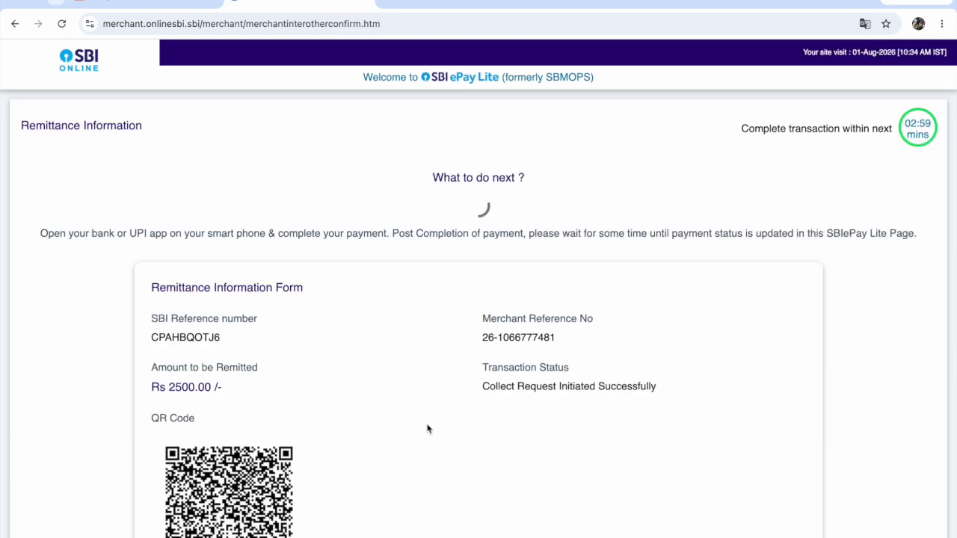
pyautogui.scroll(-2, 427, 429)
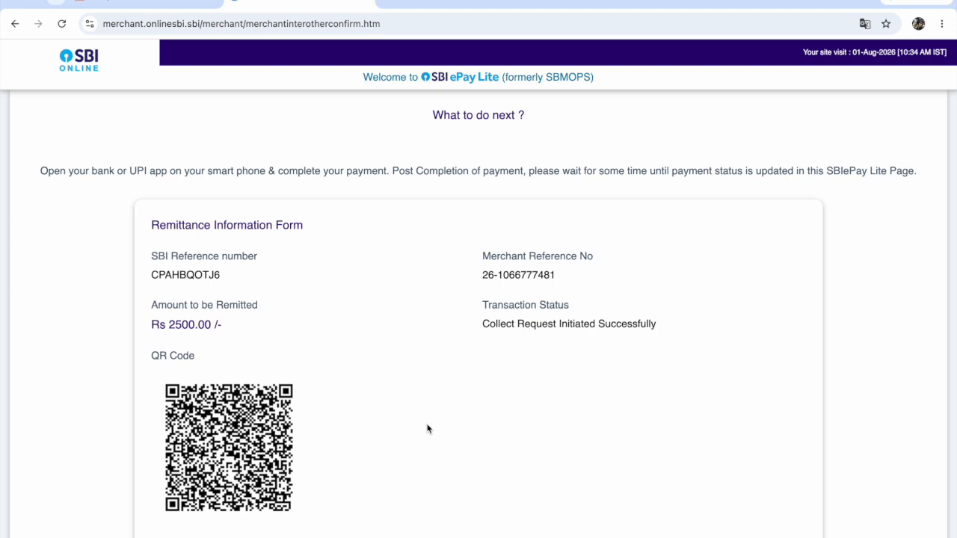
pyautogui.scroll(-3, 427, 428)
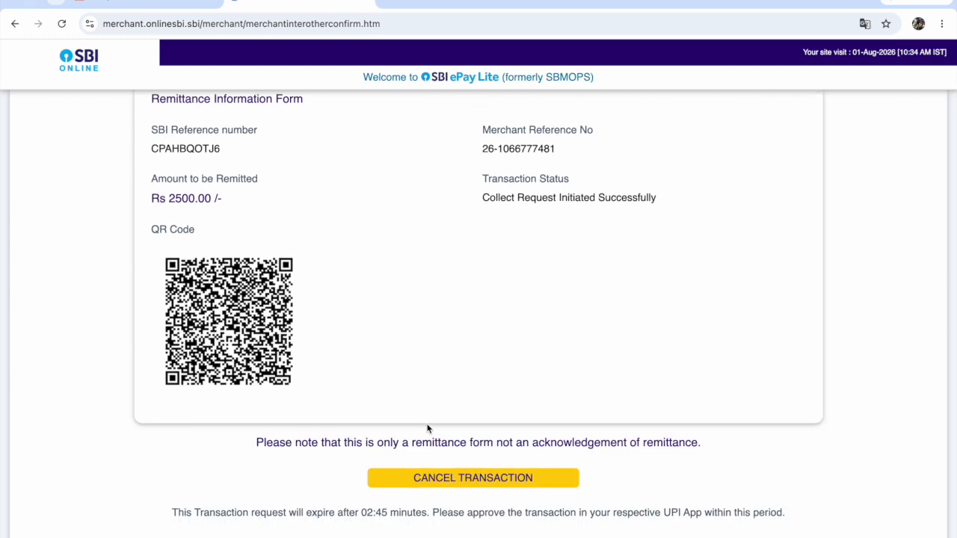
pyautogui.scroll(1, 428, 428)
pyautogui.scroll(1, 428, 429)
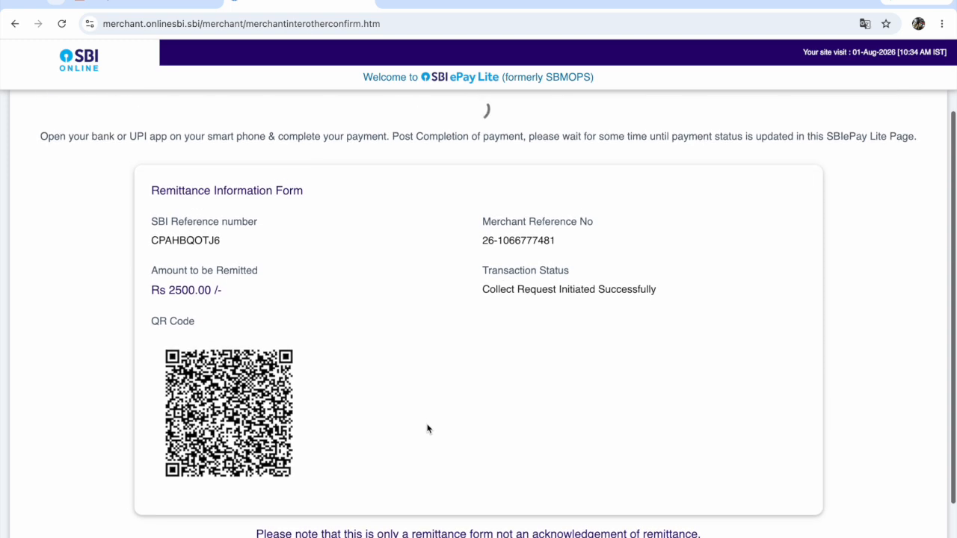